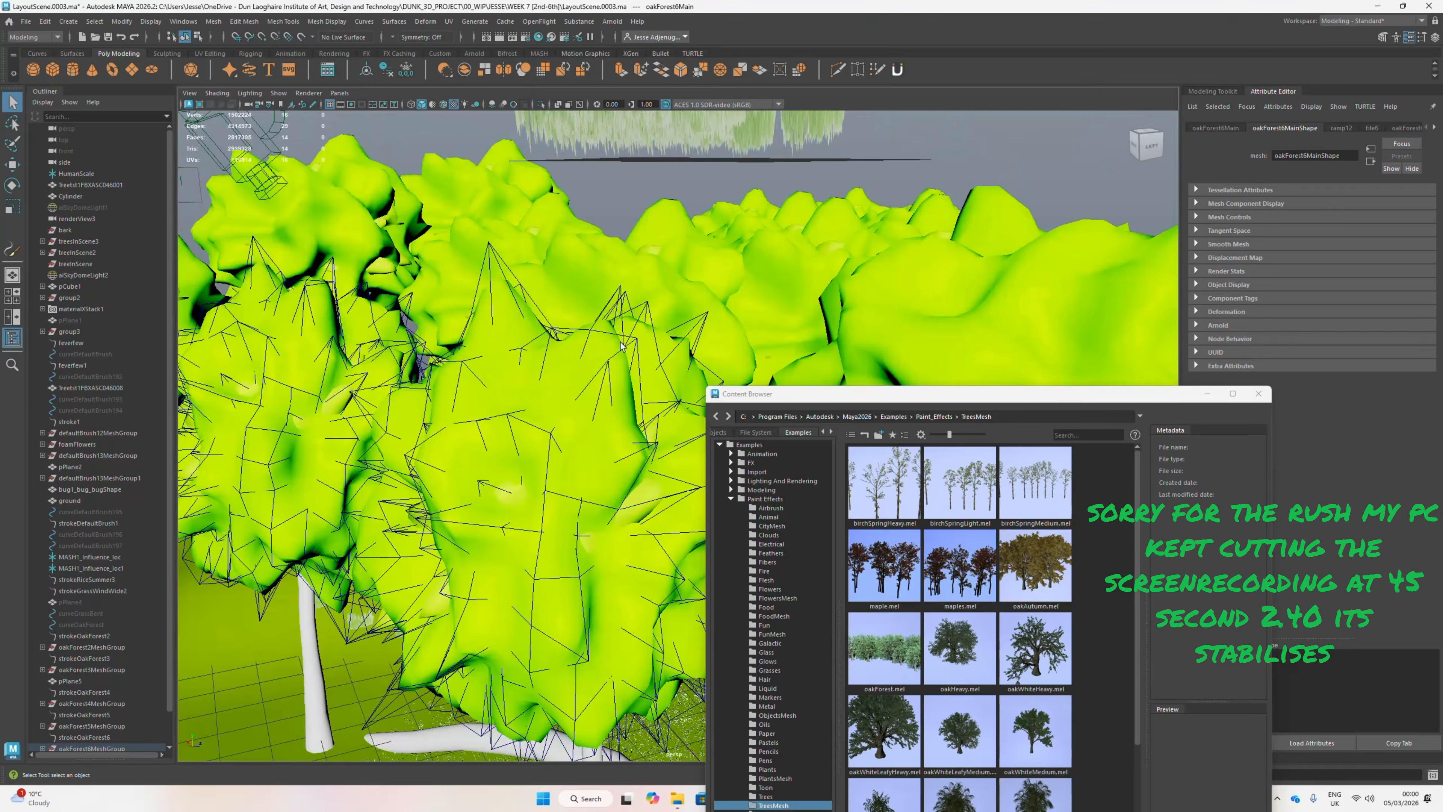
Examine the existing forest scene, including the tree canopies, trunks, fallen log and grassy hillside
scroll(575, 506, "down", 5)
scroll(575, 507, "up", 5)
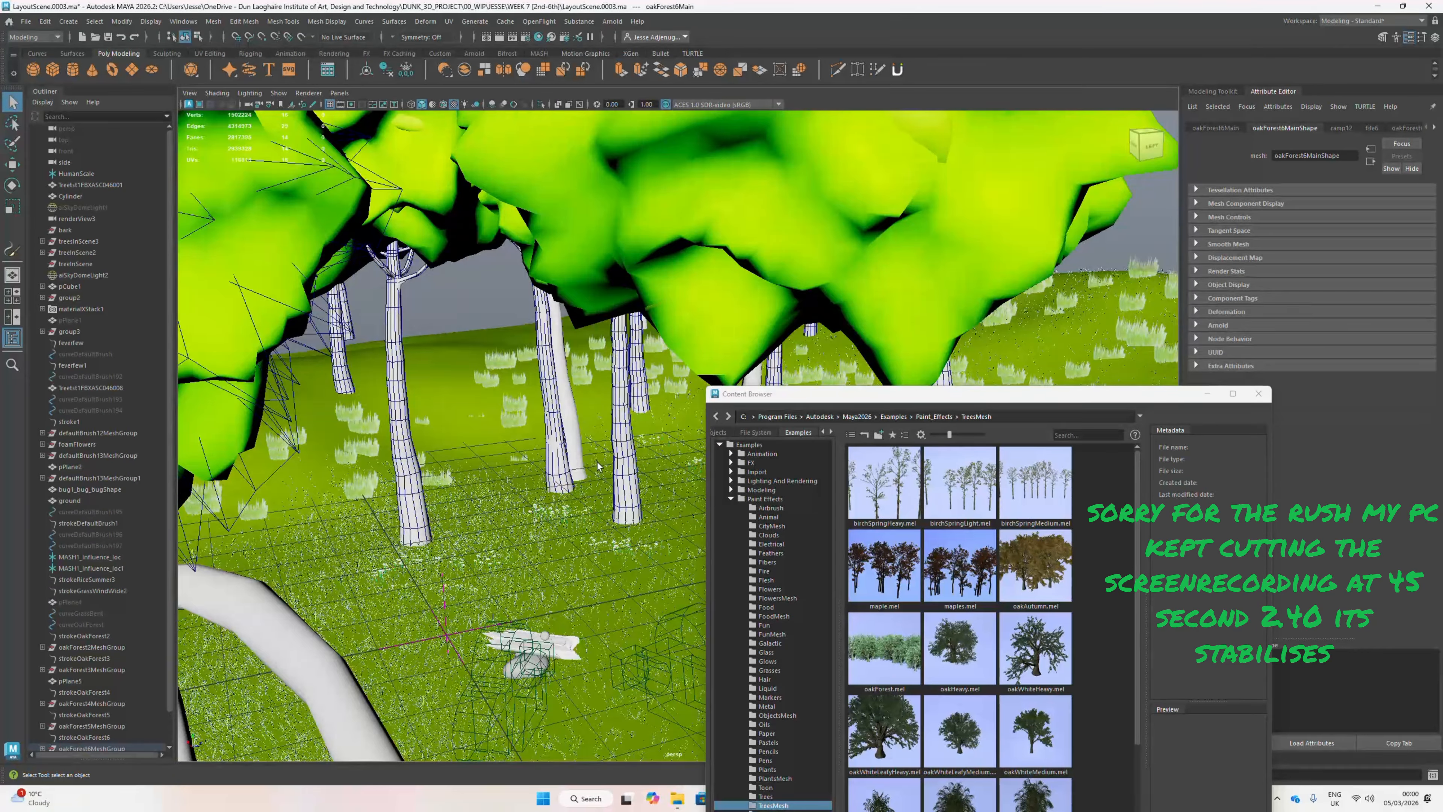
left_click_drag(597, 461, 370, 448, "alt")
scroll(311, 473, "up", 5)
middle_click_drag(233, 444, 612, 380, "alt")
scroll(568, 369, "down", 5)
scroll(538, 363, "up", 5)
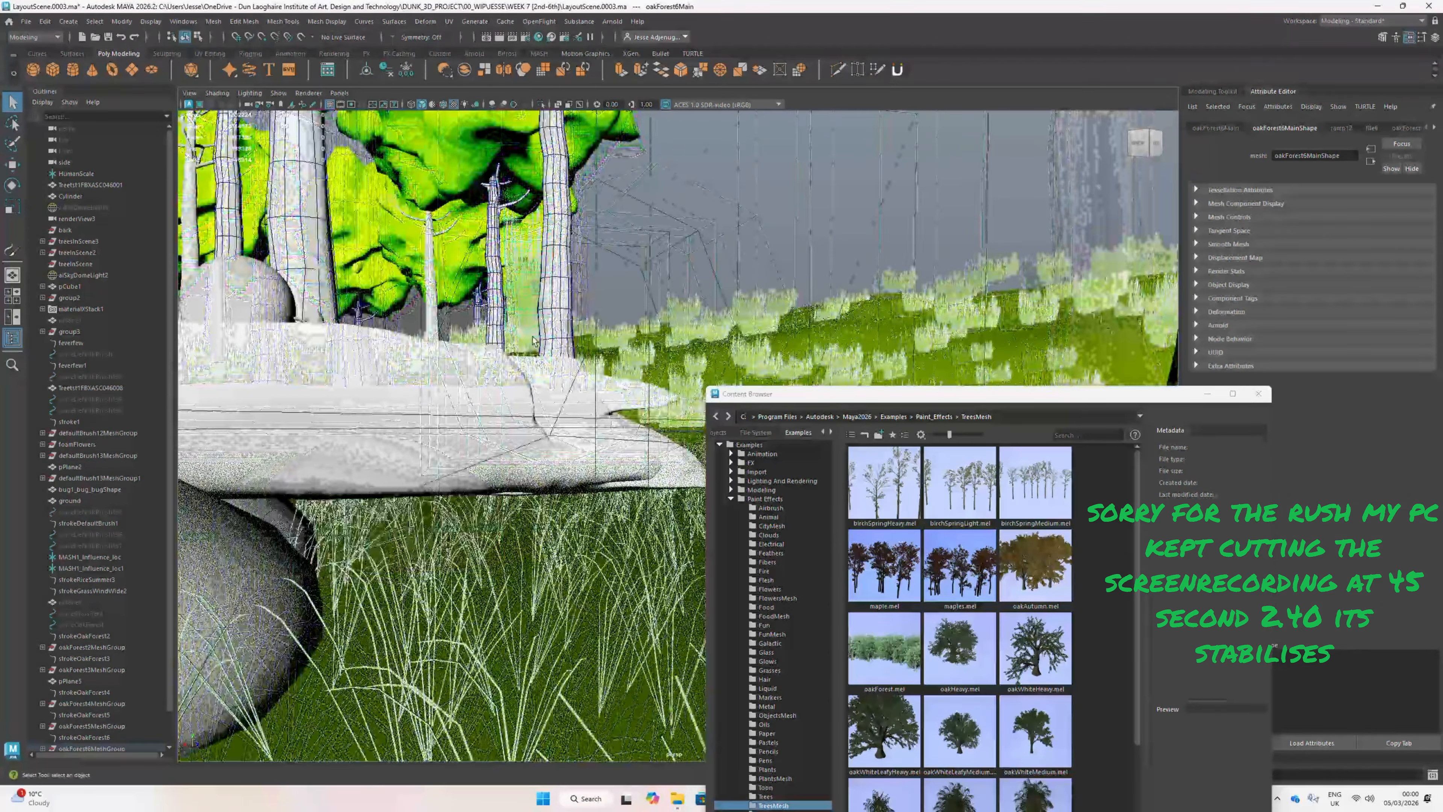
mouse_move(539, 363)
left_mouse_down("alt")
mouse_move(535, 388)
mouse_move(535, 335)
left_mouse_up("alt")
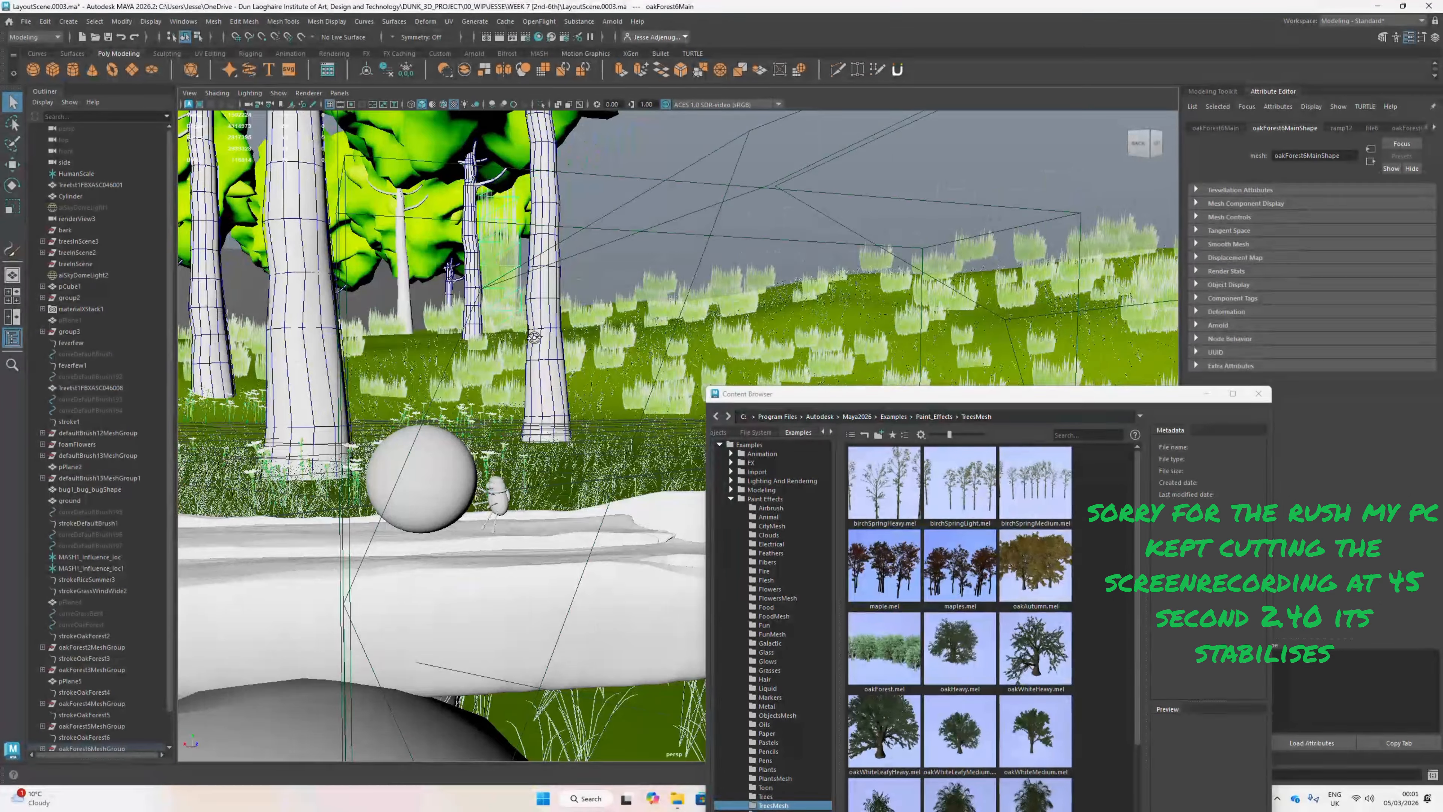
middle_click_drag(472, 370, 430, 367, "alt")
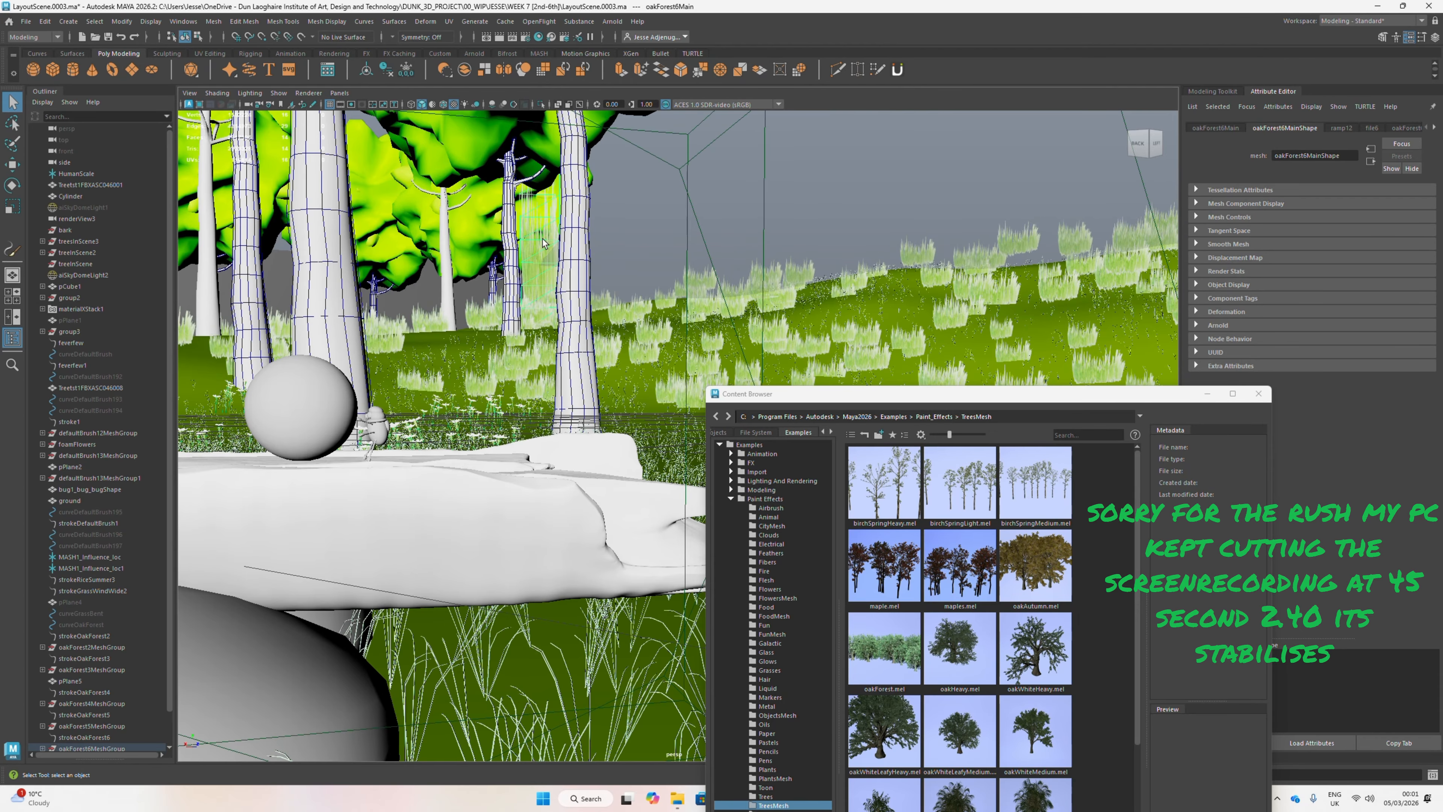
middle_click_drag(461, 182, 476, 209, "alt")
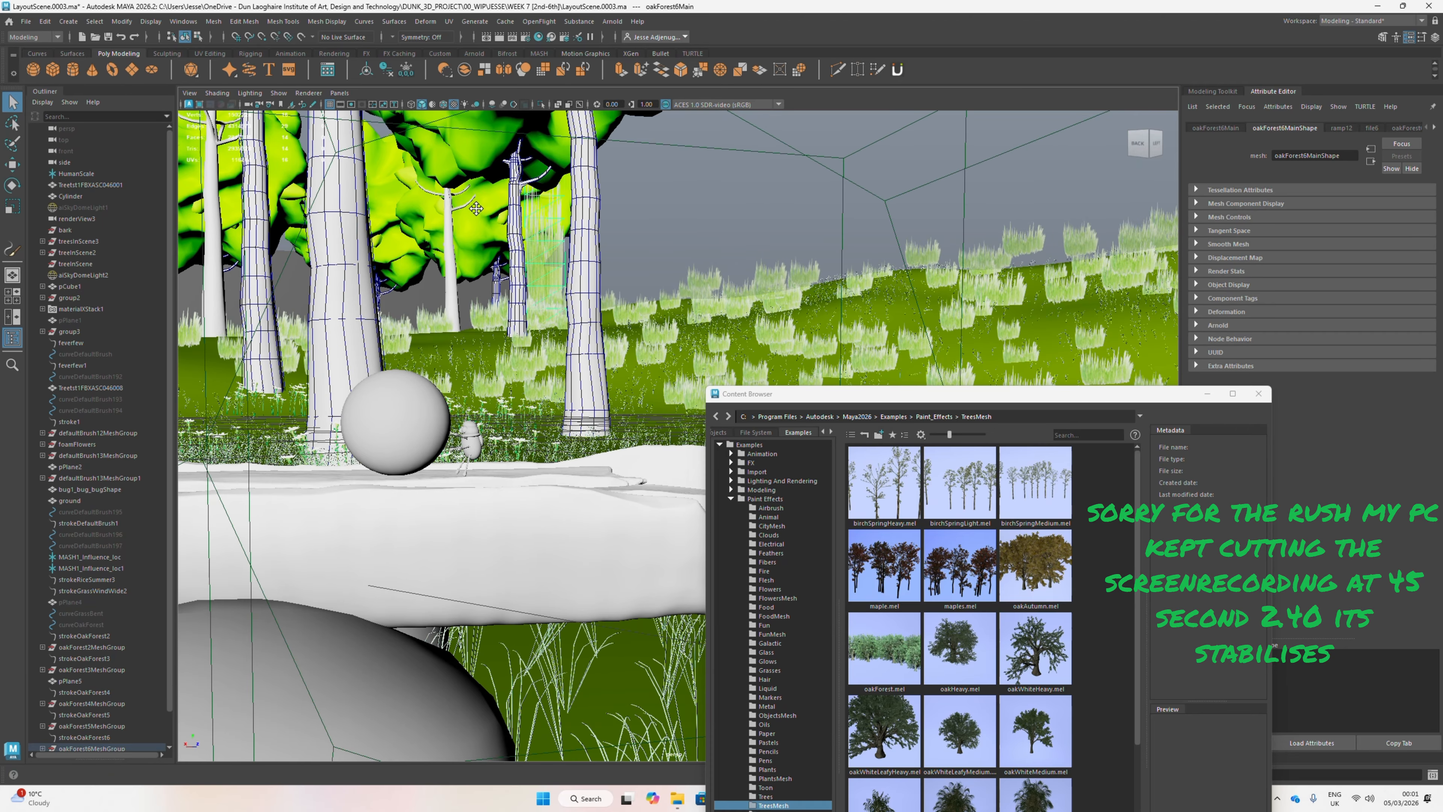
Move the Content Browser out of the way and select the ground mesh as the surface to paint on
left_click_drag(967, 402, 1026, 187)
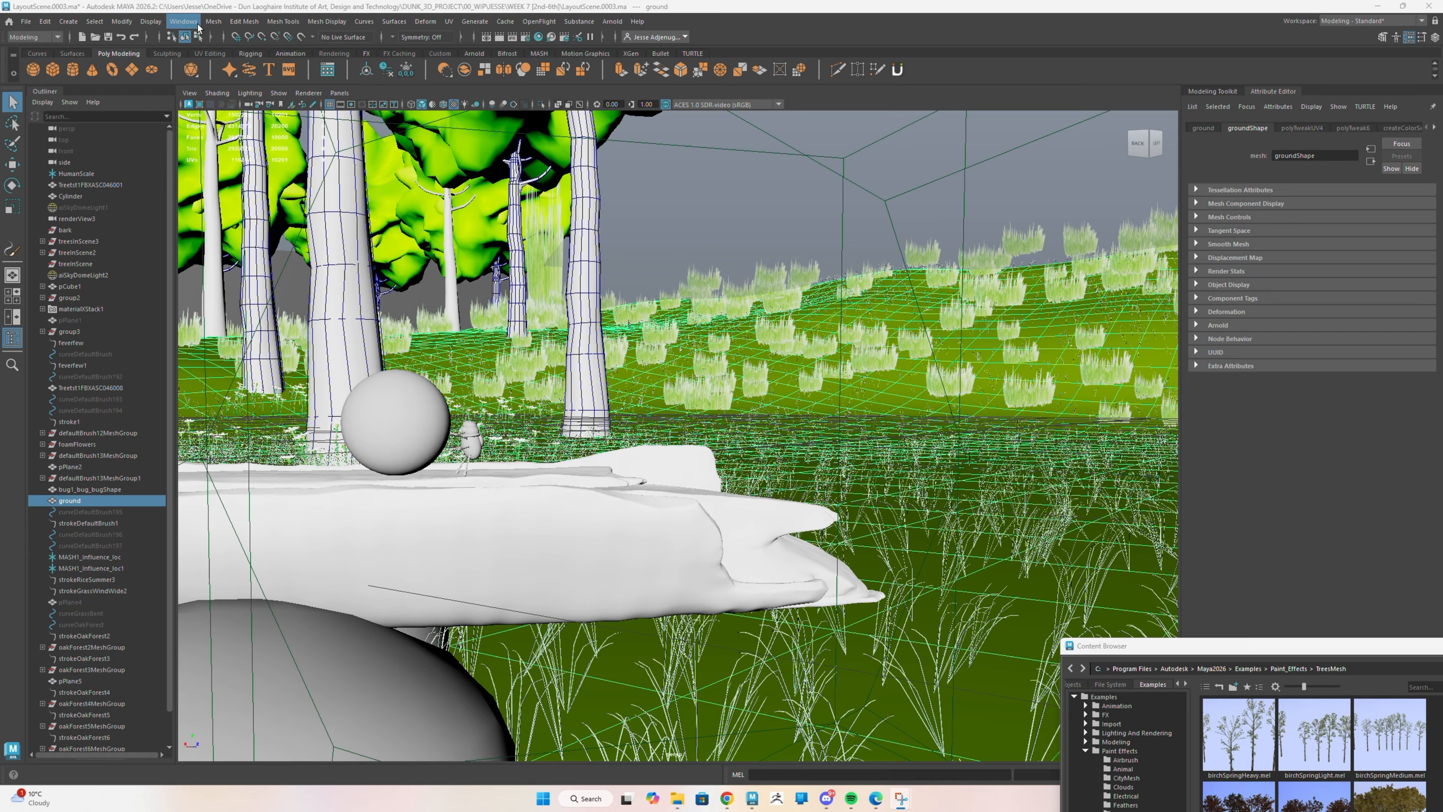
left_click(448, 23)
left_click(774, 196)
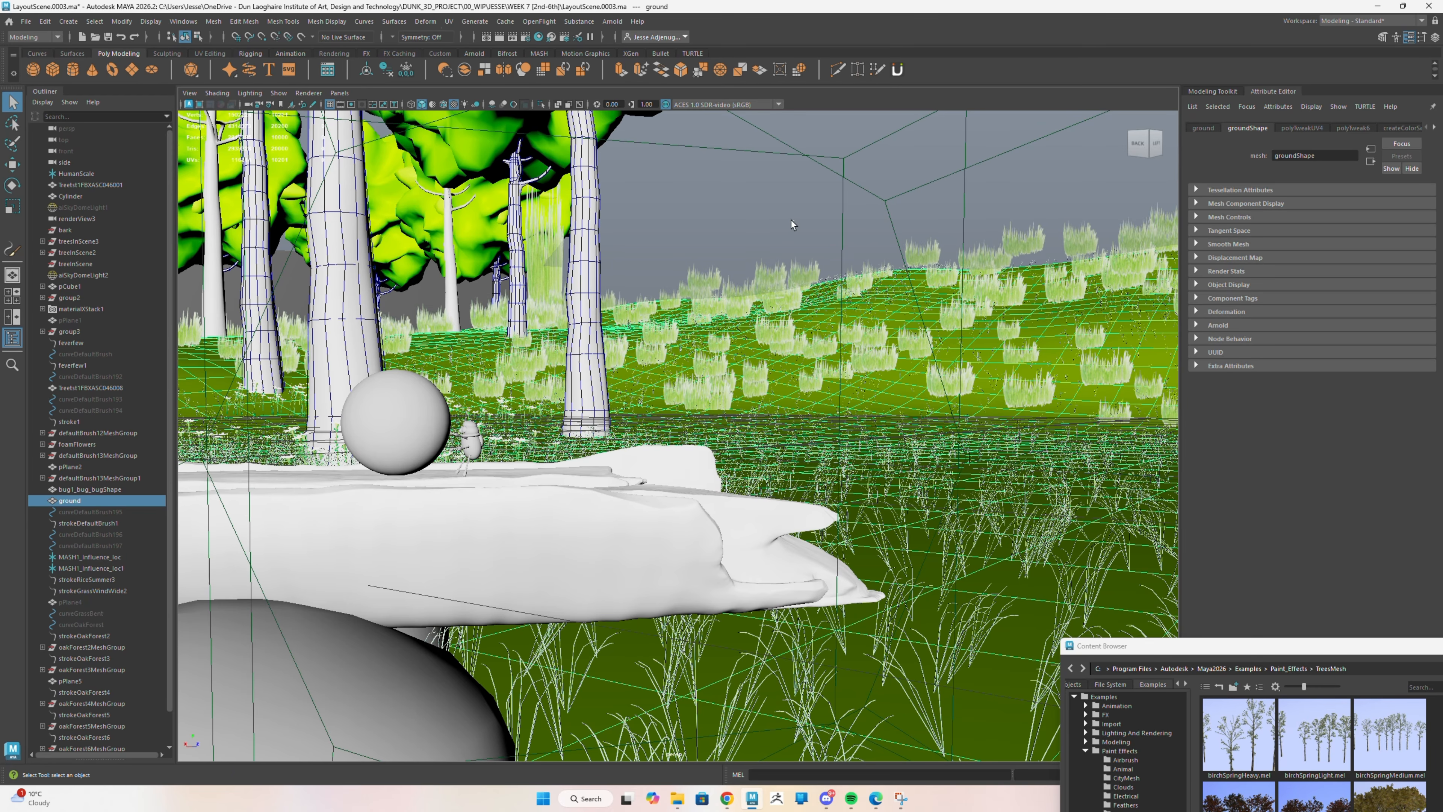
left_click(825, 251)
left_click(899, 335)
left_click(871, 291)
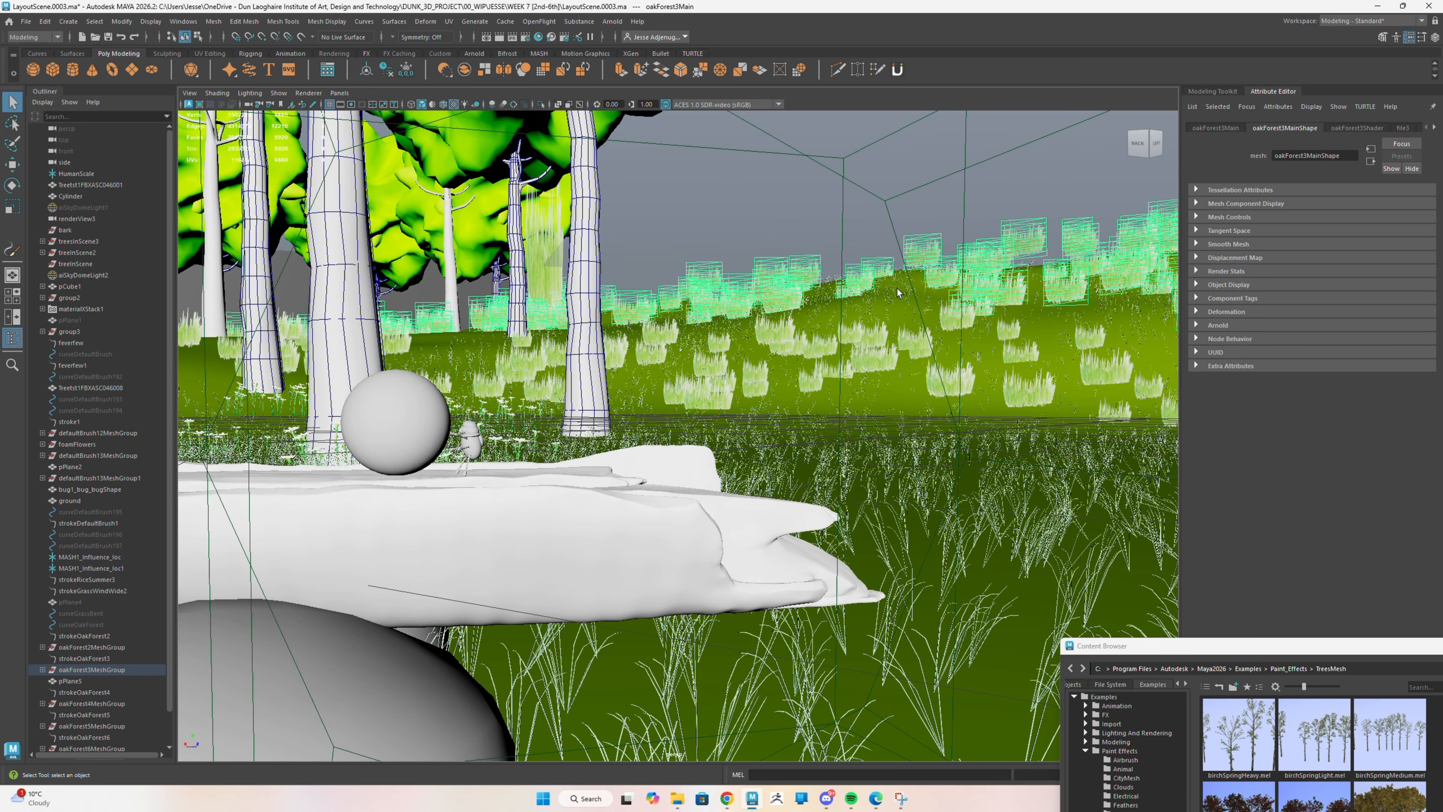
left_click(899, 293)
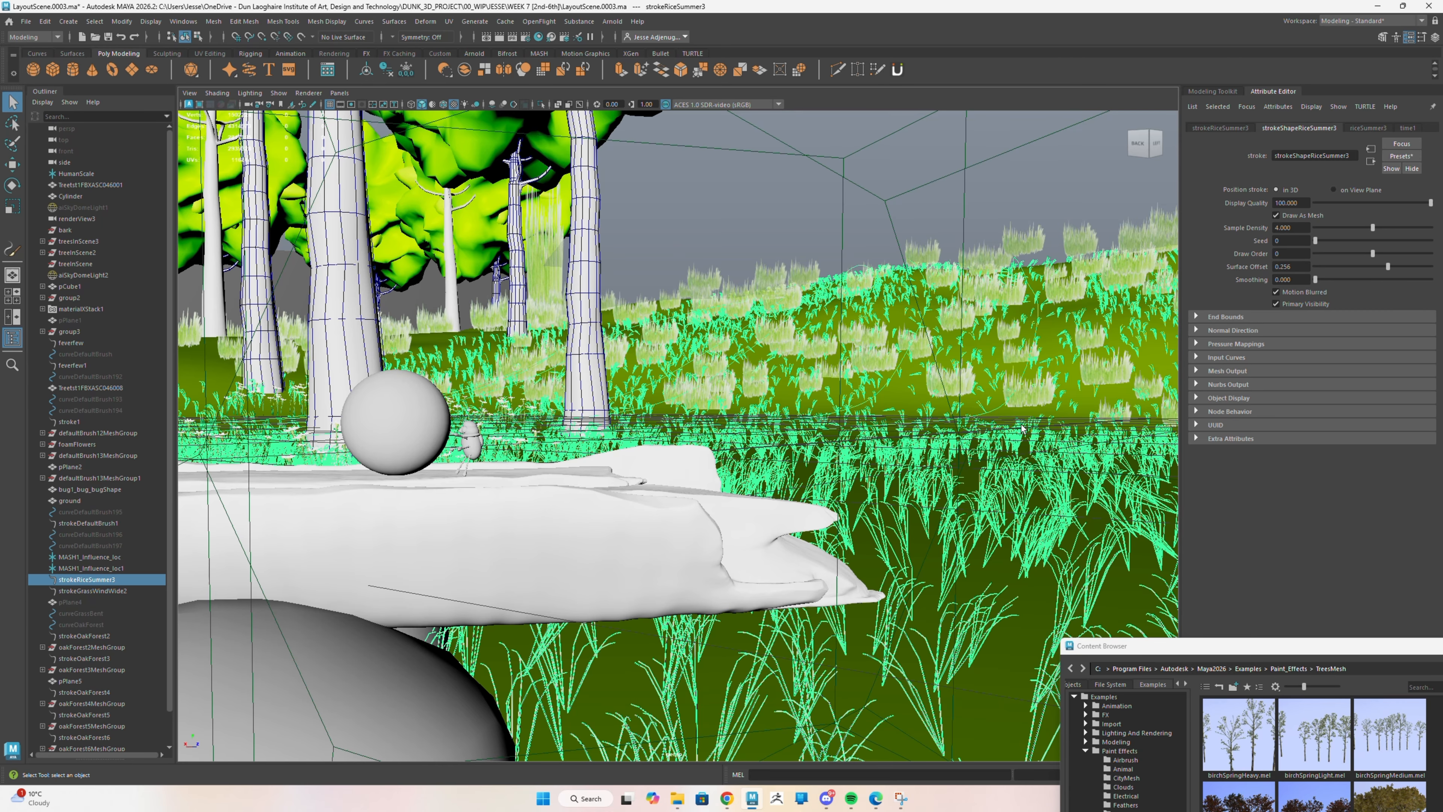
left_click(899, 401)
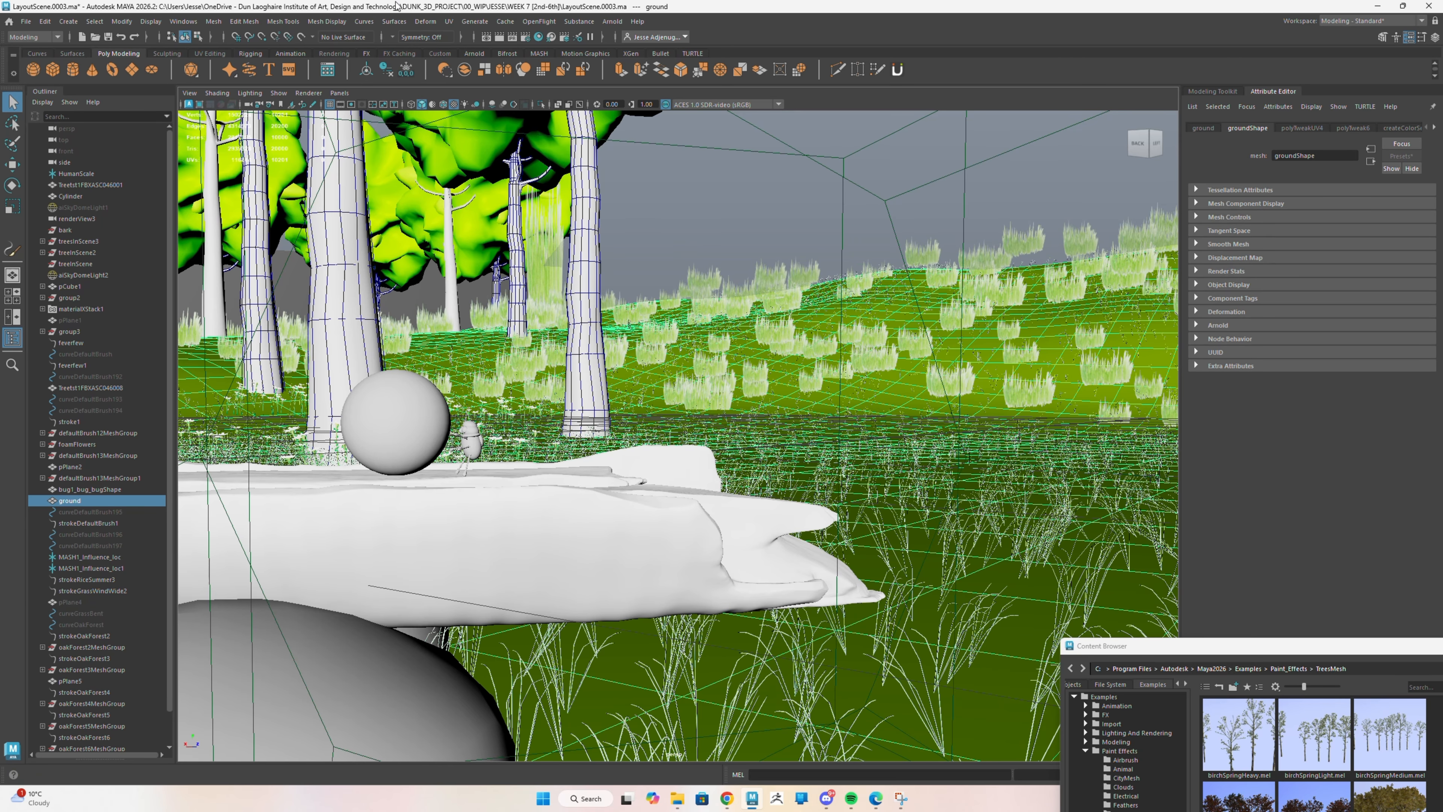
Bring up the Paint Effects brush library with Get Brush and place its window so the TreesMesh brushes are accessible
left_click(475, 21)
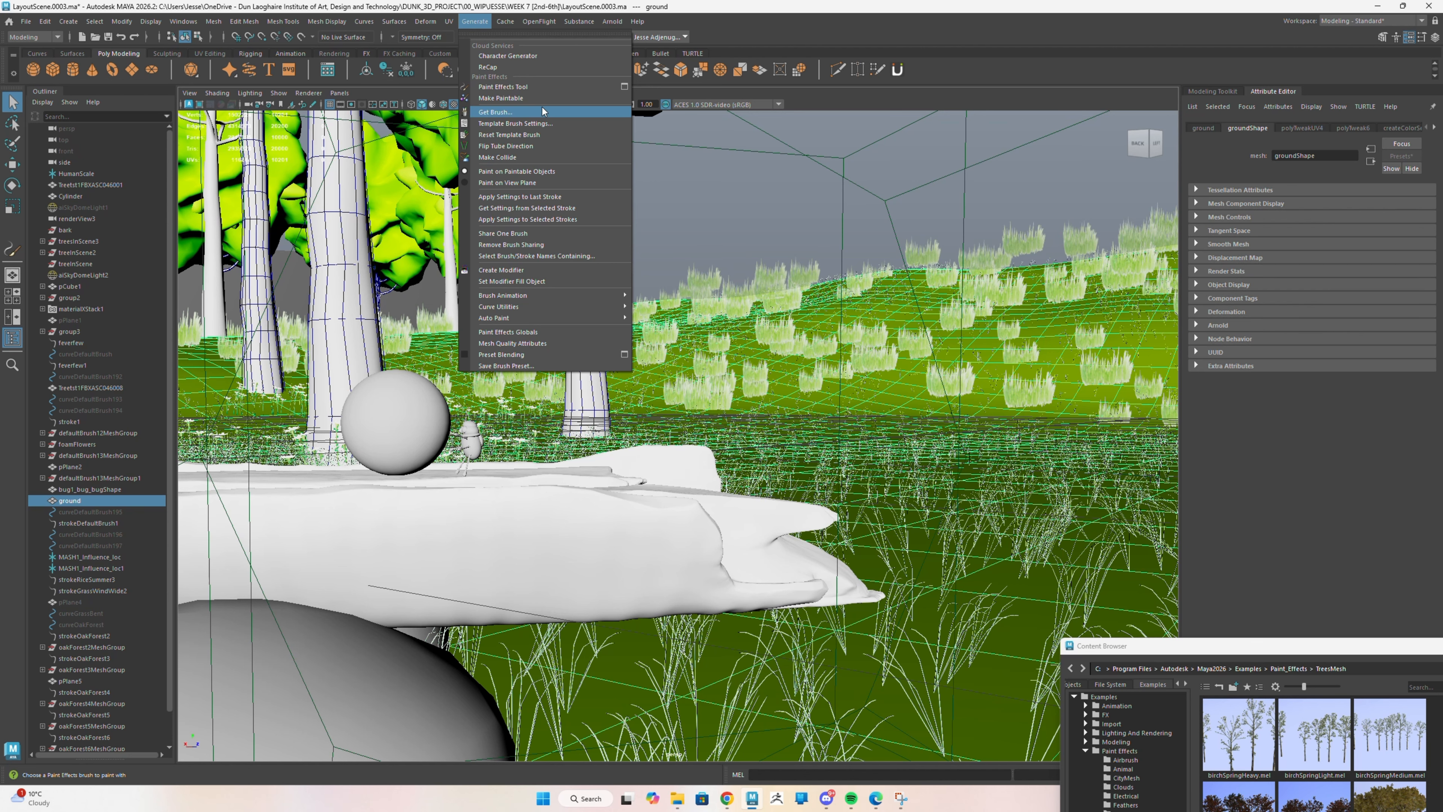
mouse_move(612, 21)
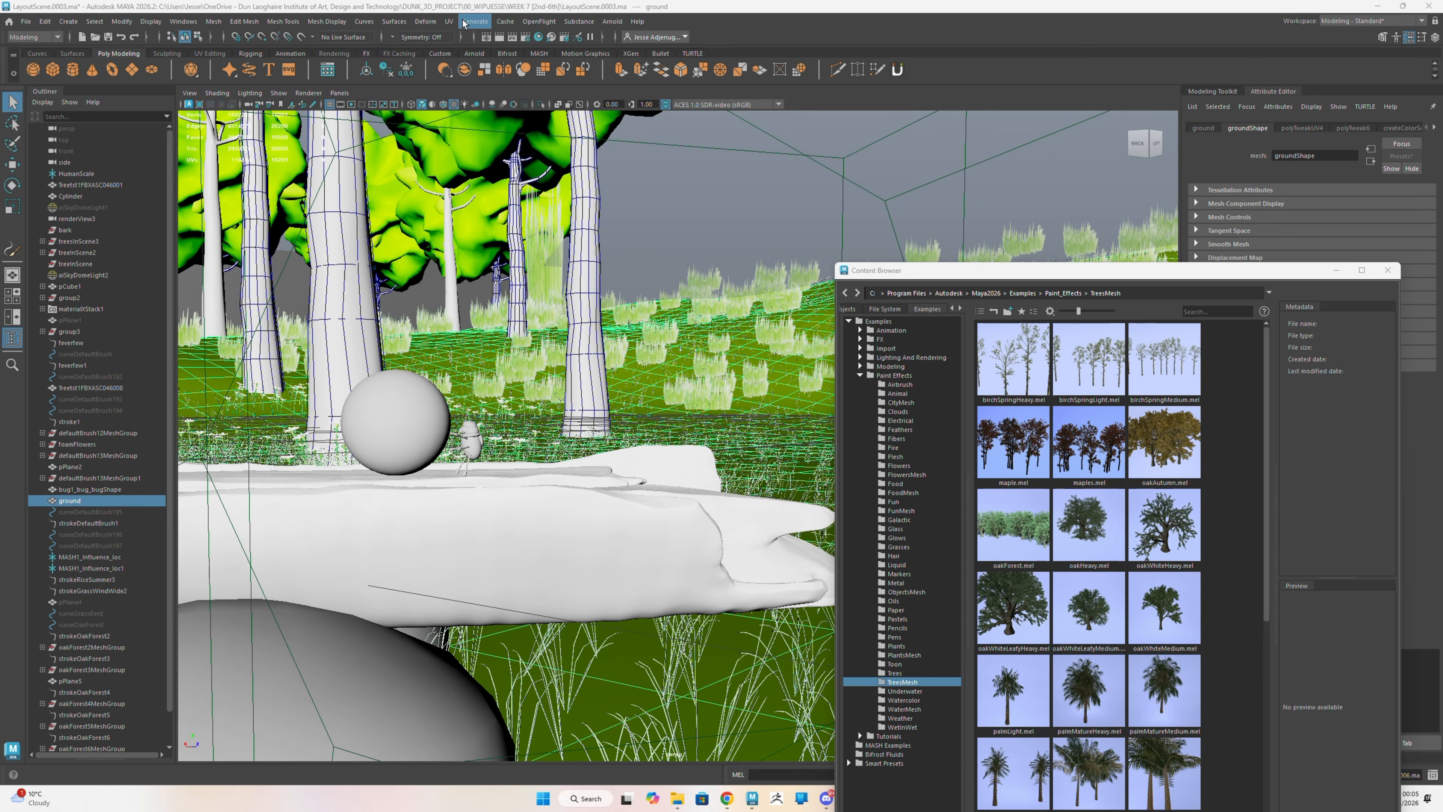
left_click(481, 21)
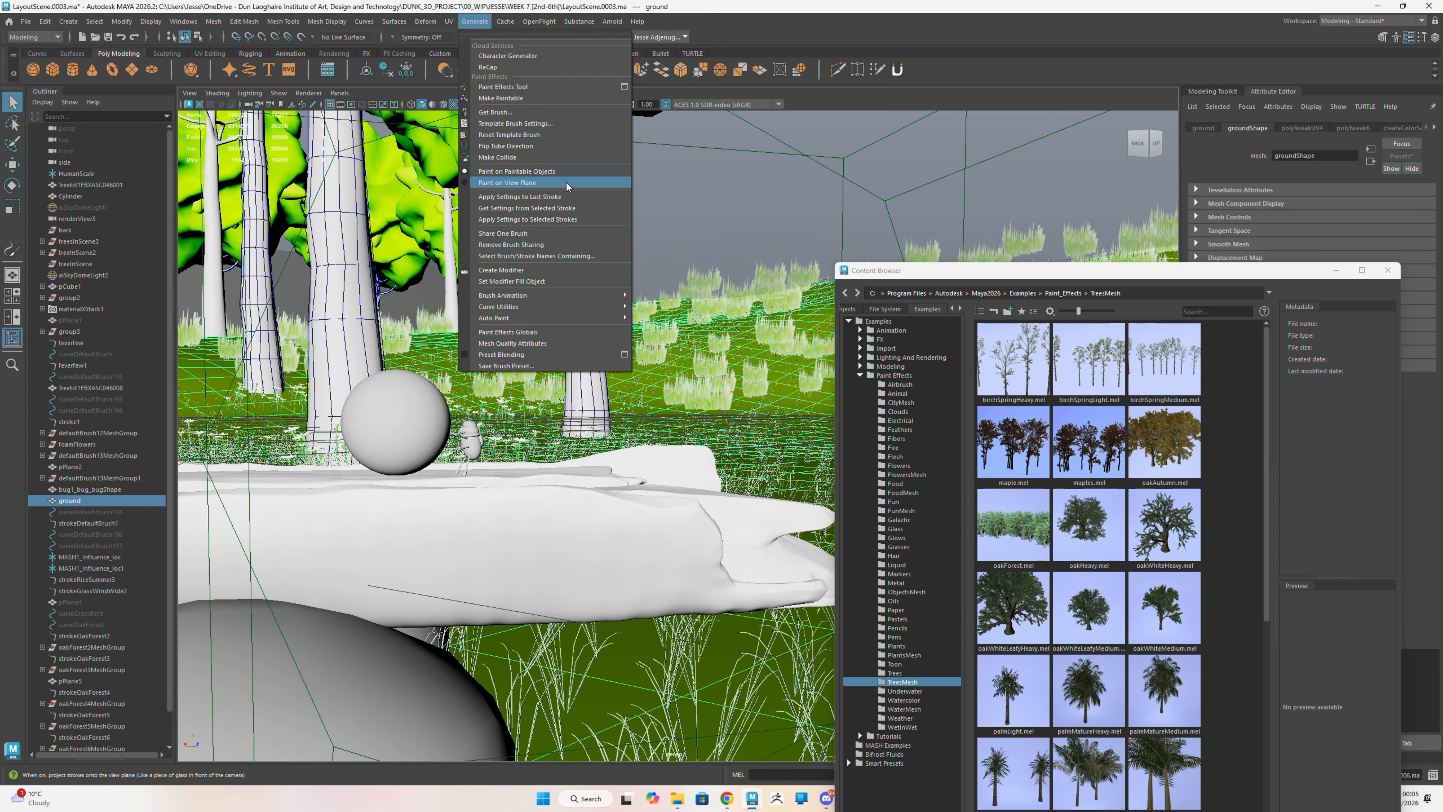
left_click(547, 113)
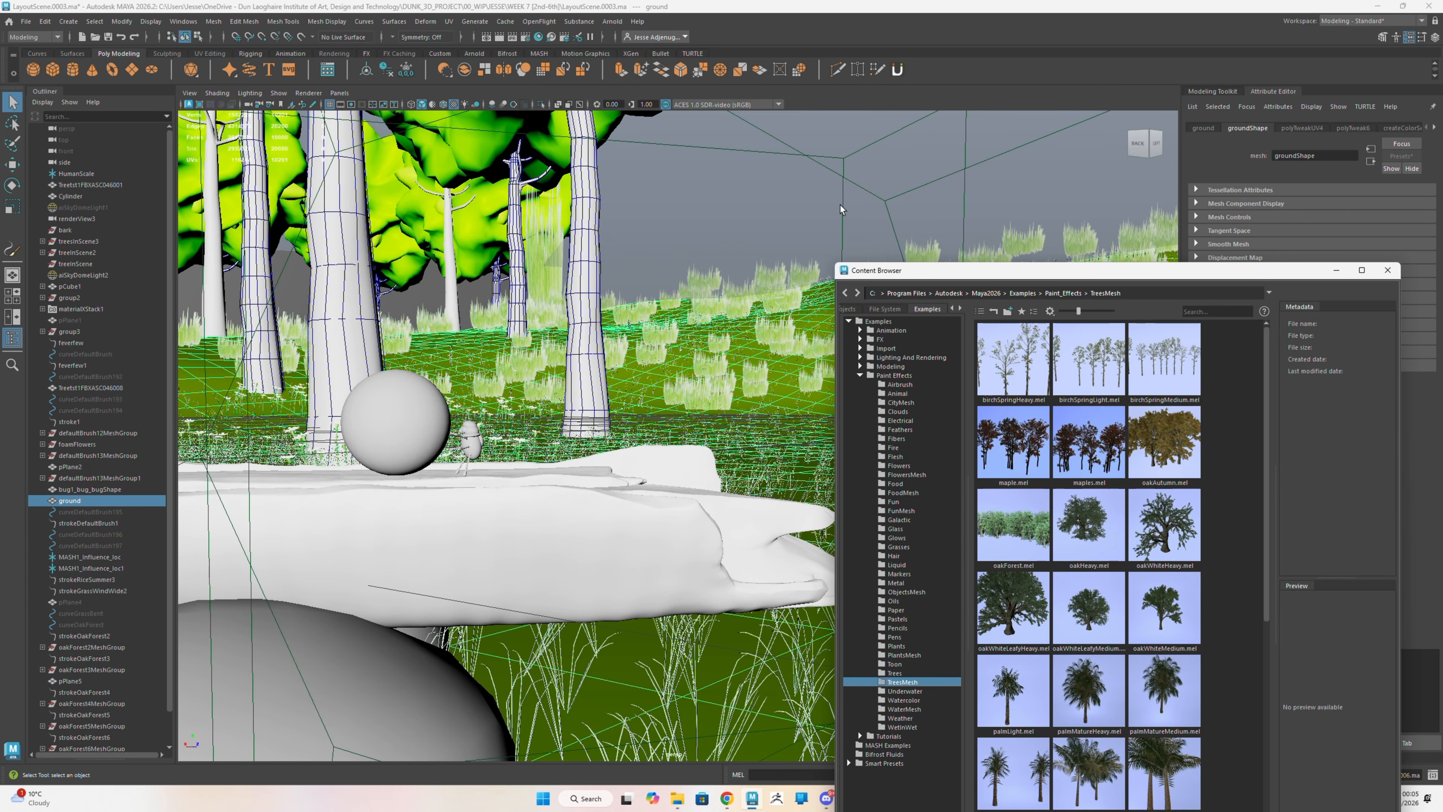
left_click_drag(941, 280, 841, 138)
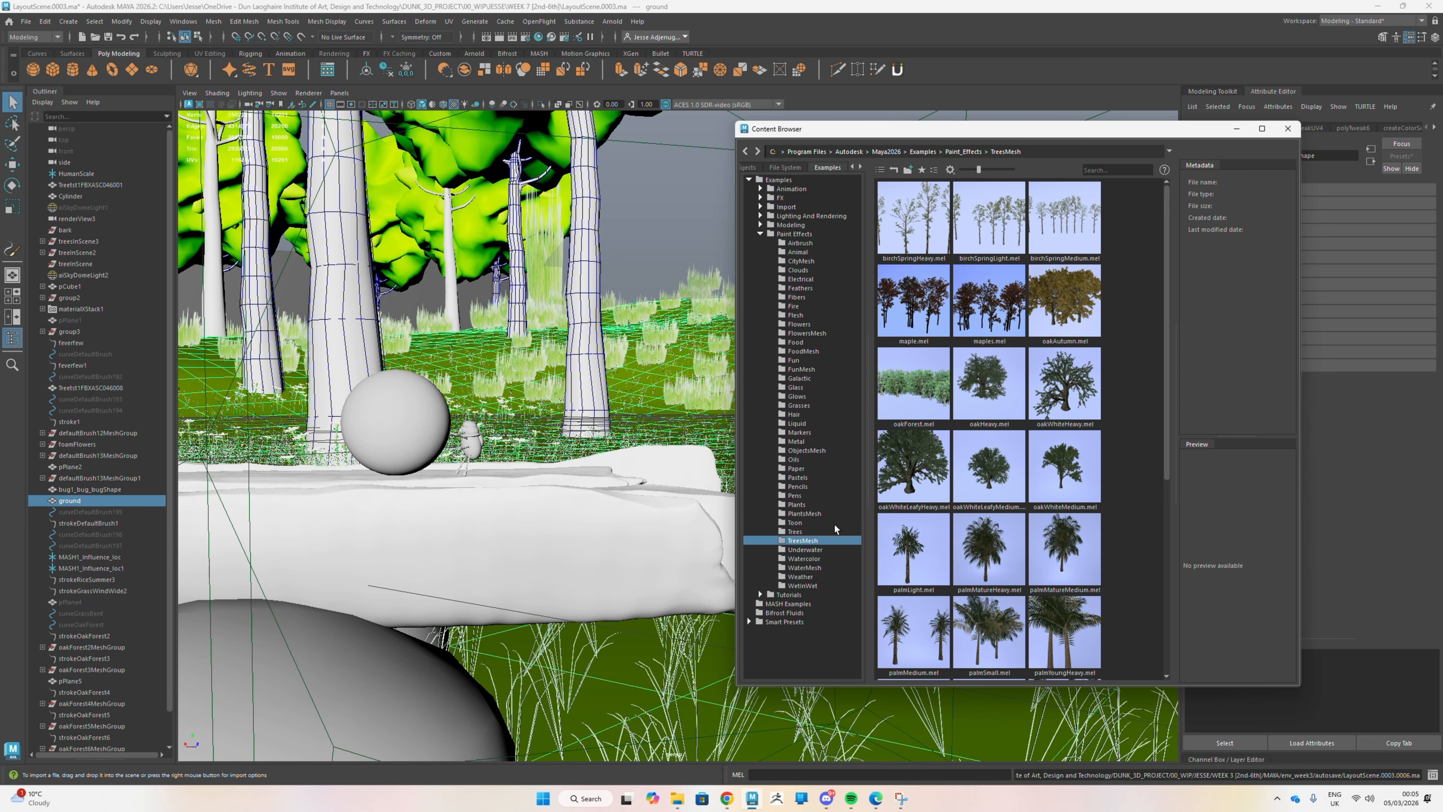
Load the oakForest.mel brush from TreesMesh and paint a long stroke across the ground behind the fallen log
left_click(906, 407)
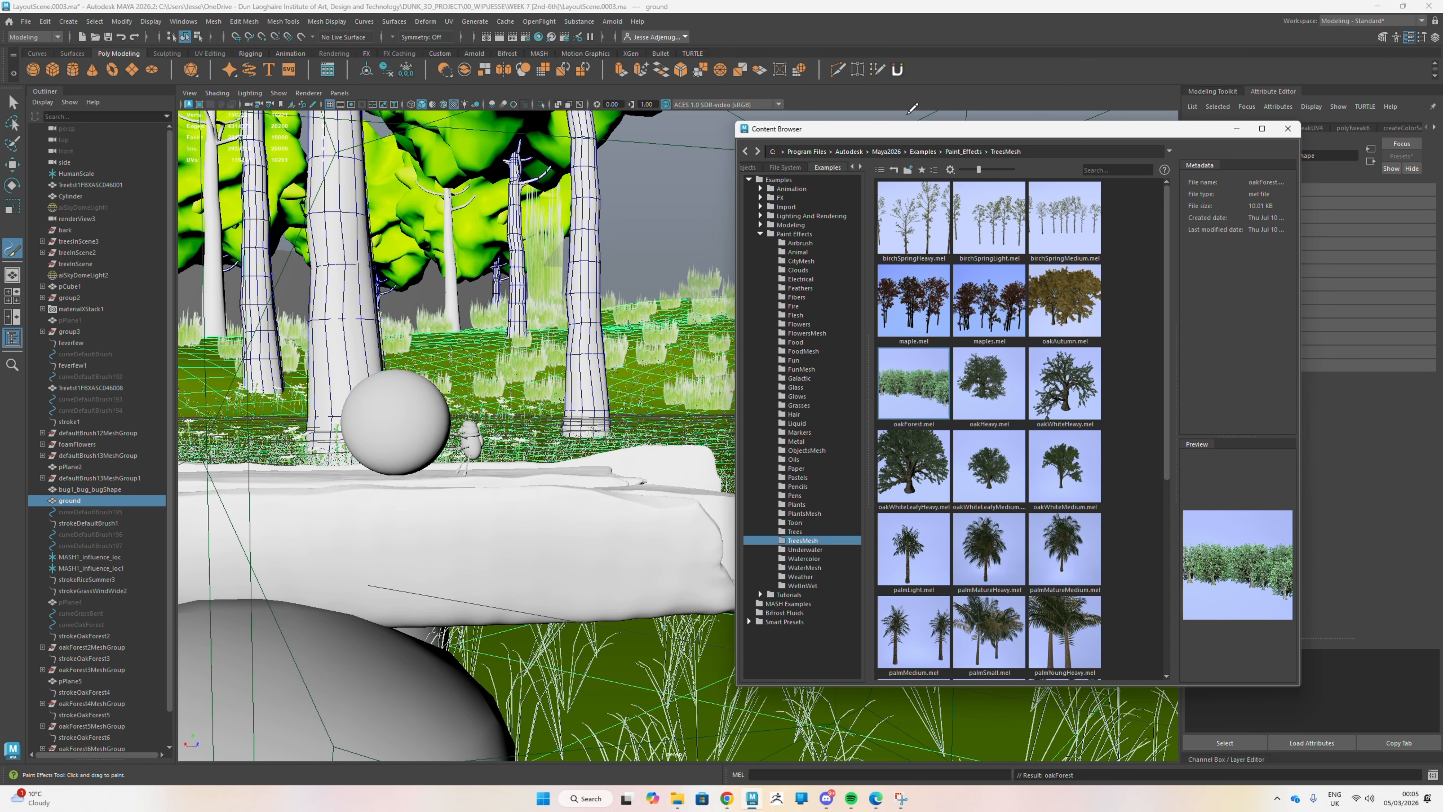
left_click_drag(972, 128, 939, 198)
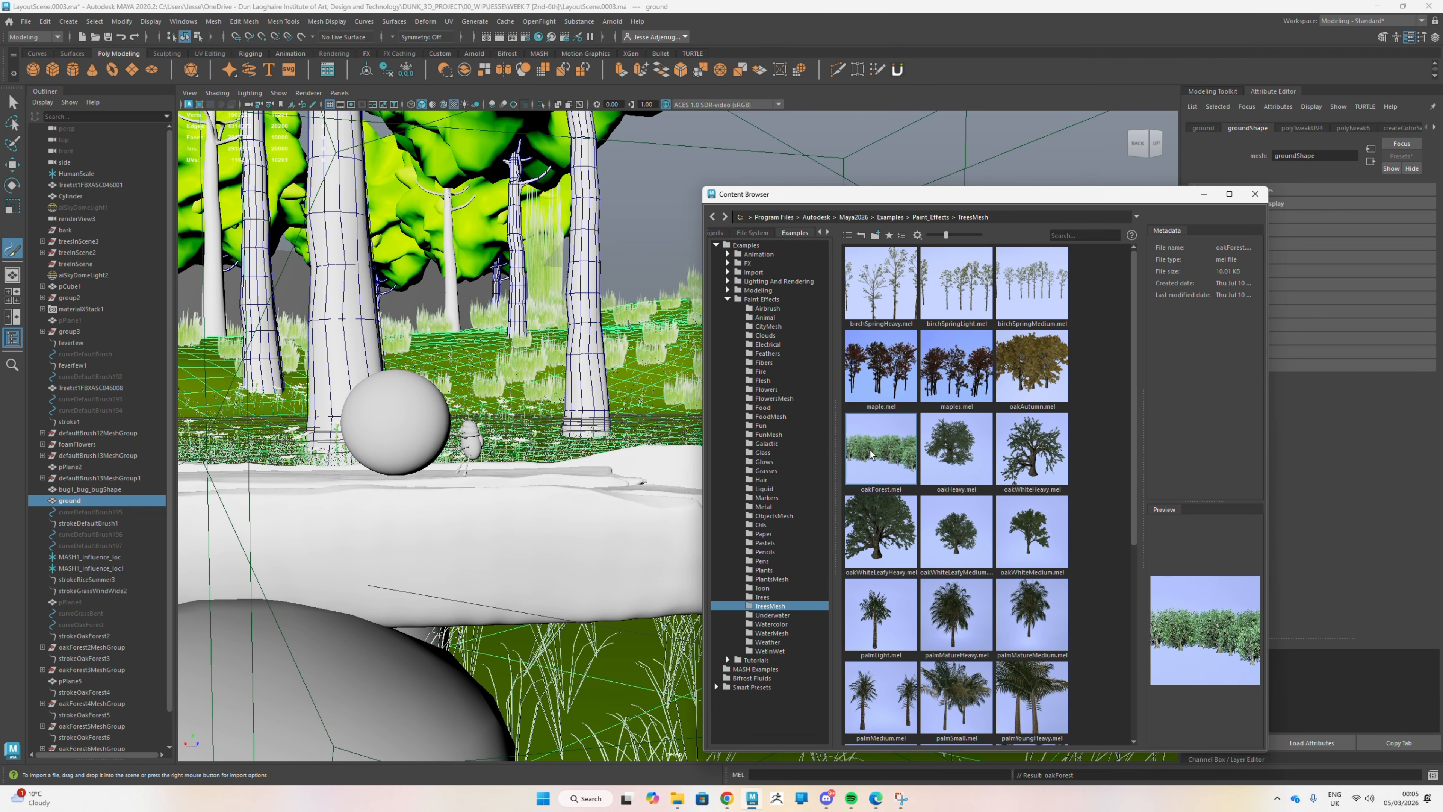
left_click(1200, 195)
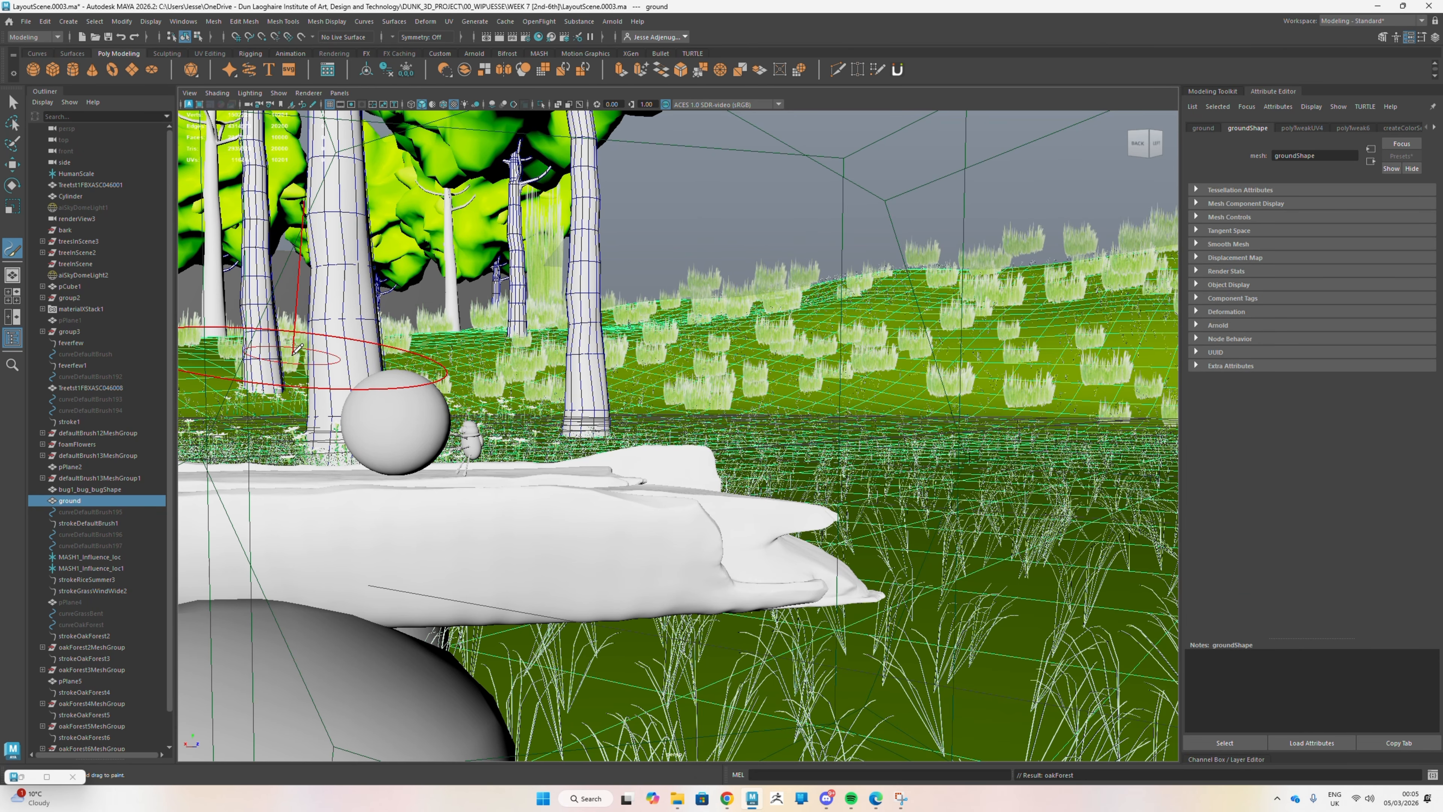
mouse_move(271, 340)
left_mouse_down()
mouse_move(726, 373)
mouse_move(861, 359)
left_mouse_up()
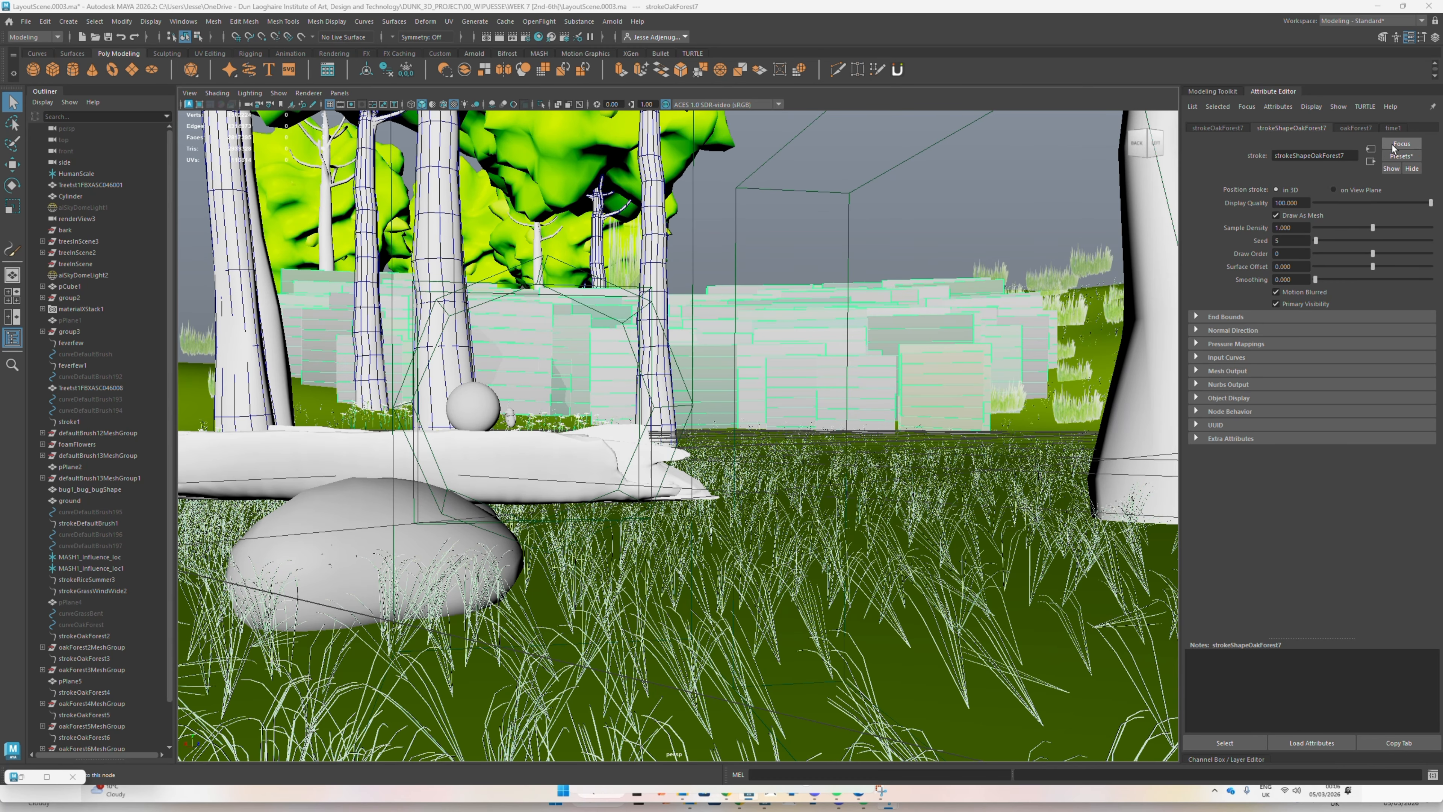
Review the painted oak forest stroke's transform, stroke shape, brush and time attributes
left_click(1228, 127)
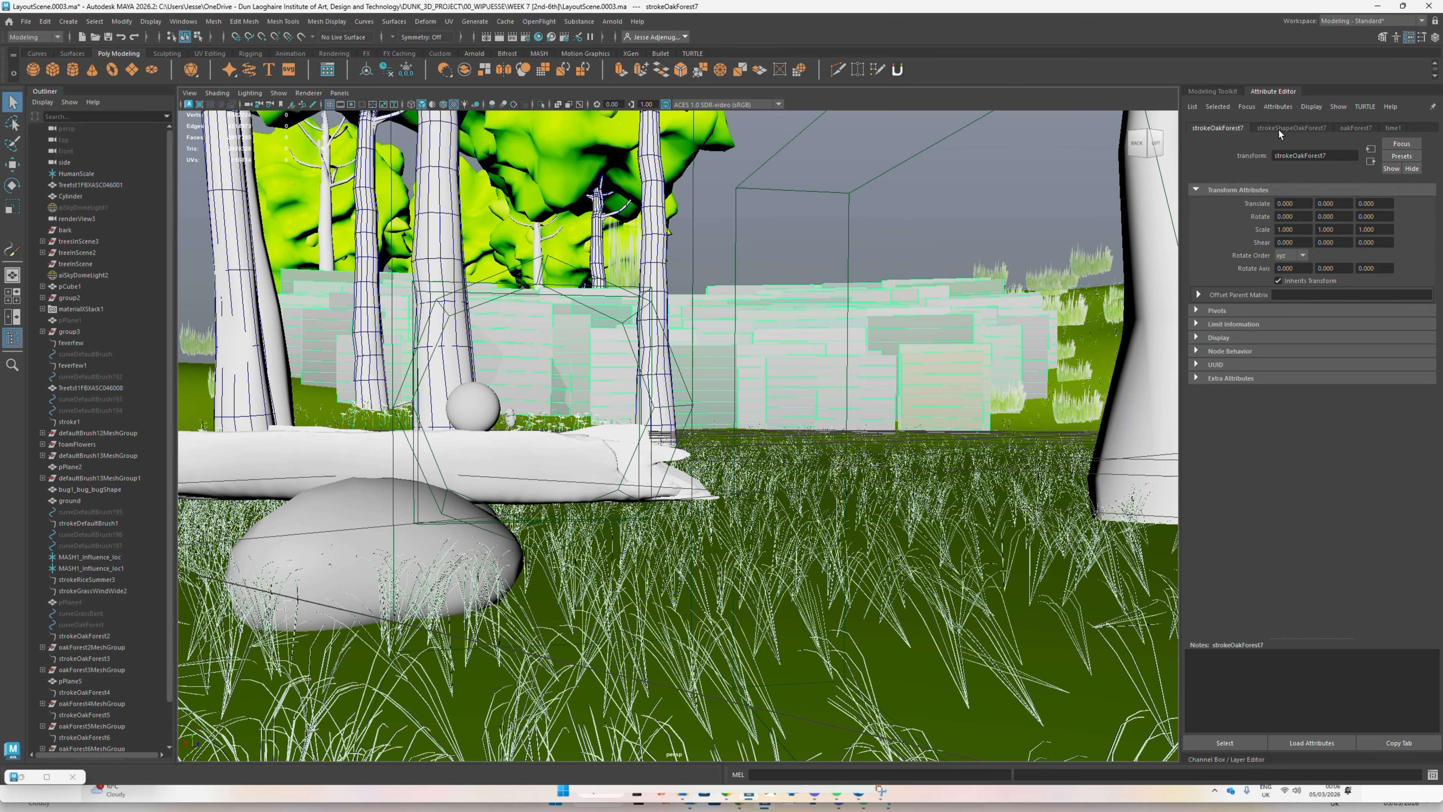
left_click(1280, 128)
left_click(1350, 127)
left_click(1393, 129)
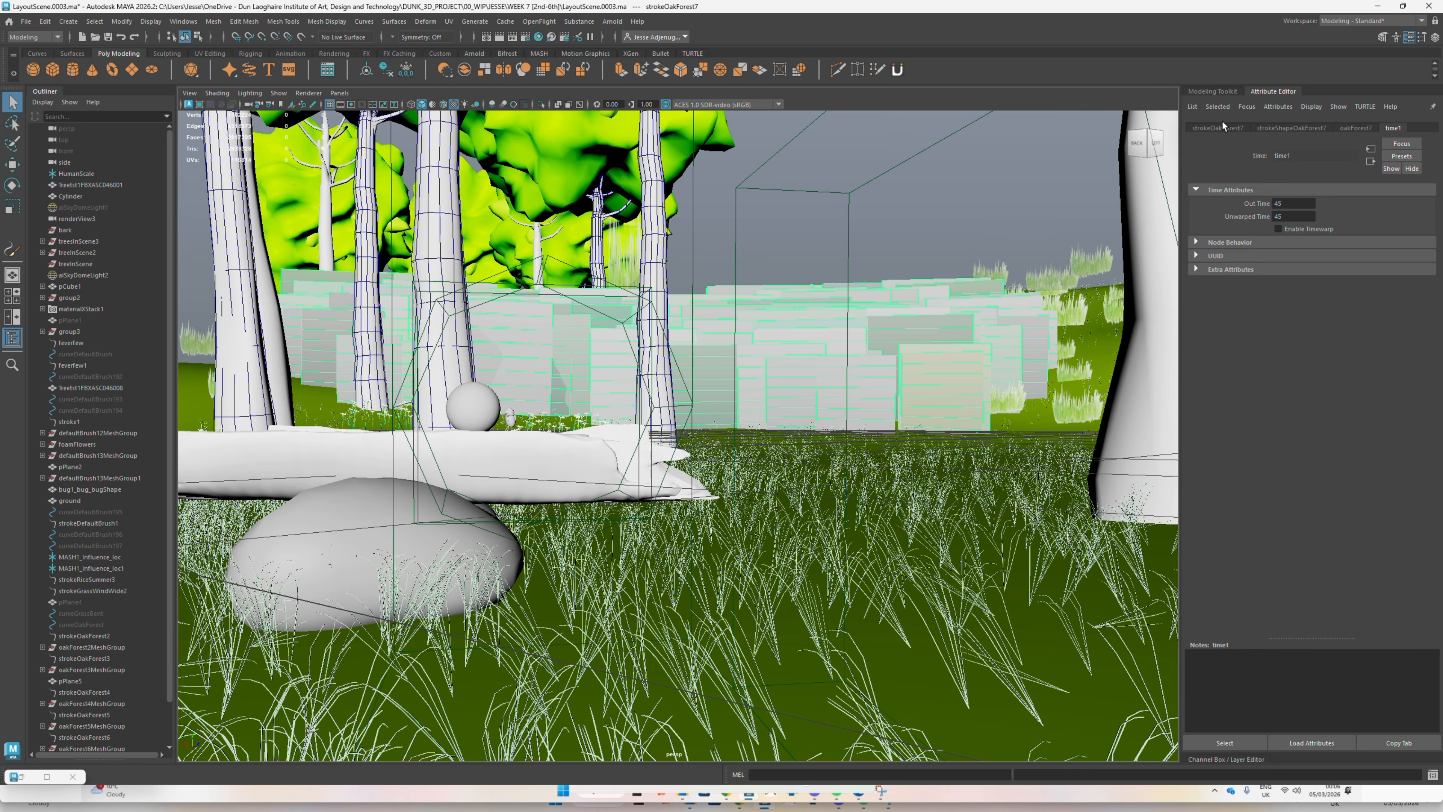
left_click(1372, 129)
left_click(1317, 129)
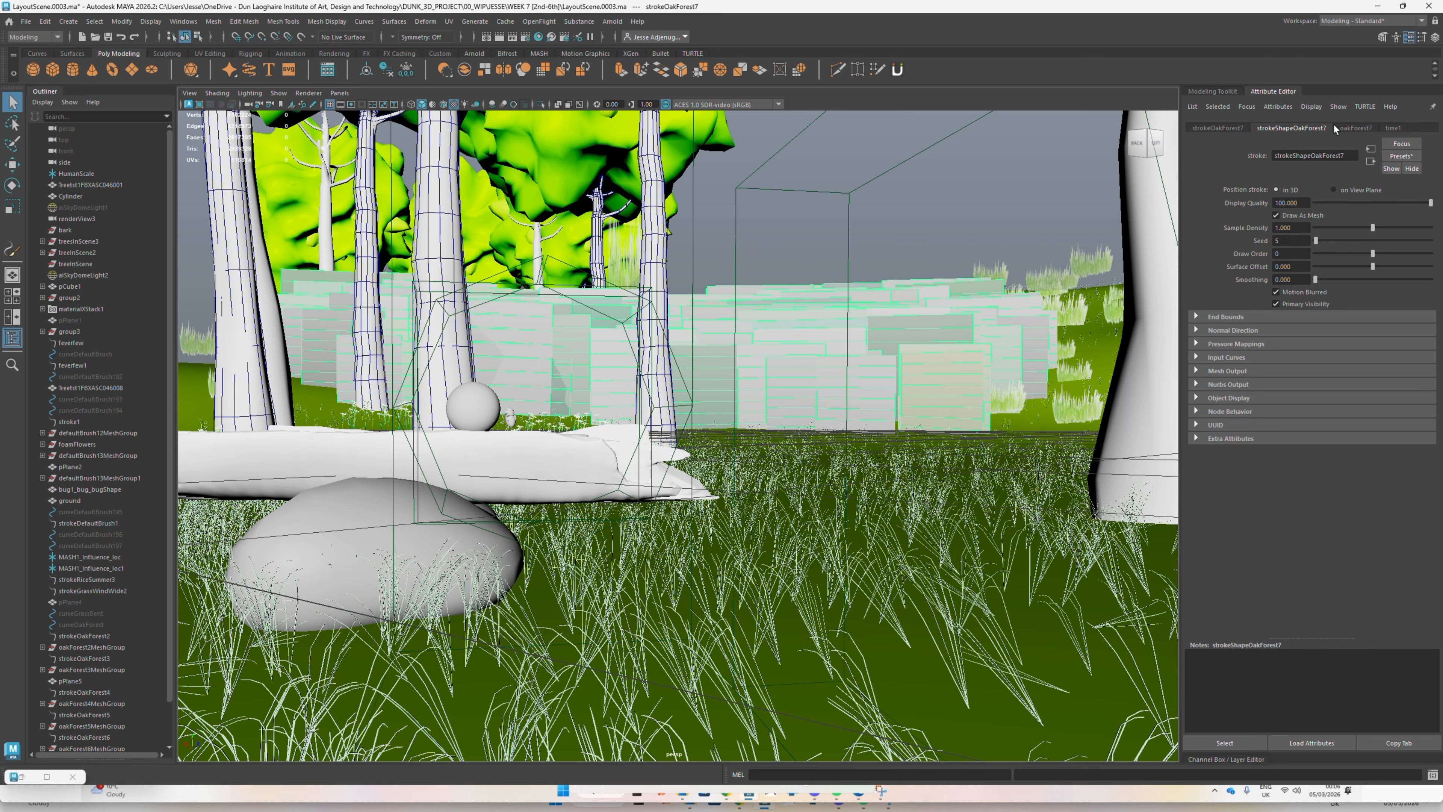
left_click(1356, 127)
left_click(1278, 127)
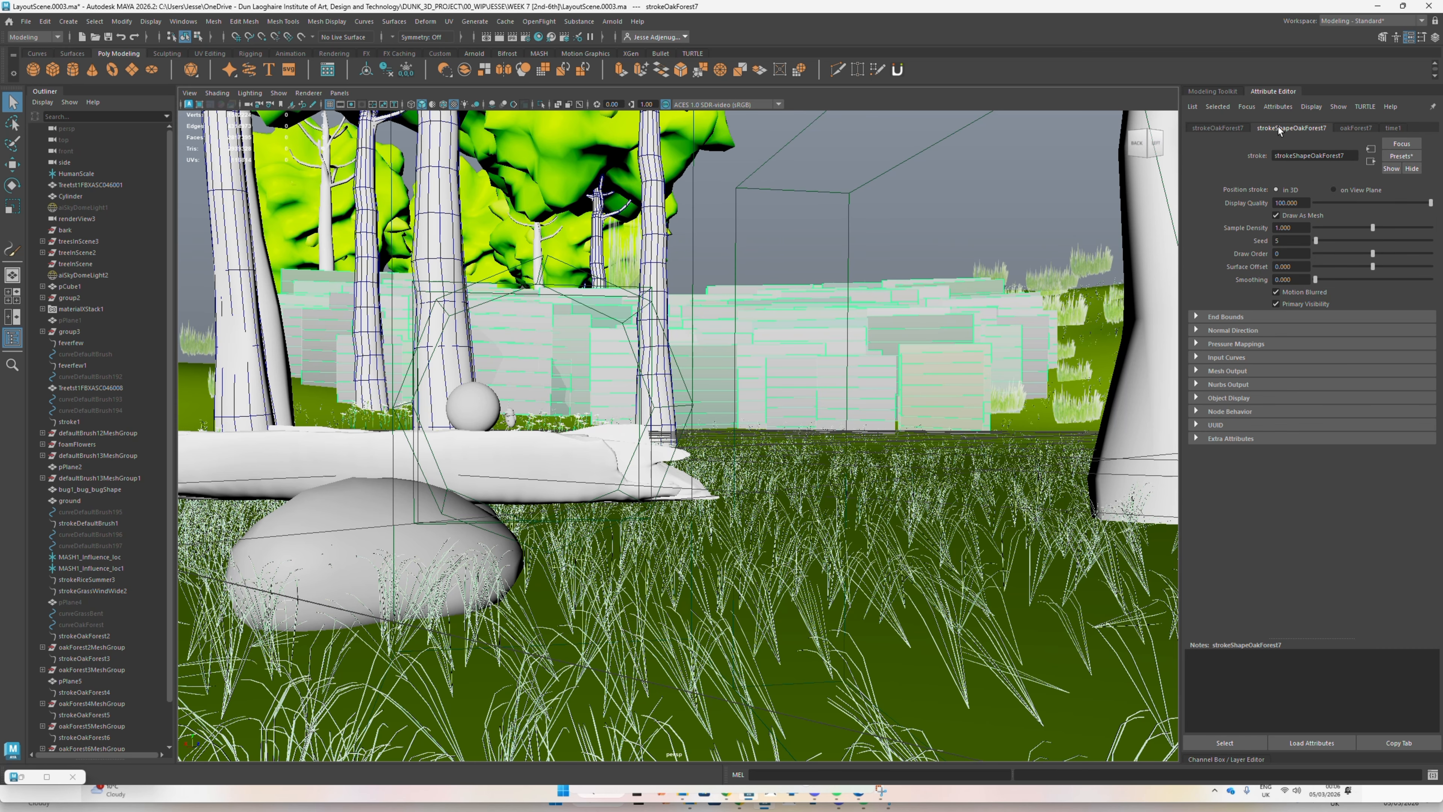
left_click(1355, 127)
left_click(1304, 126)
left_click(1350, 128)
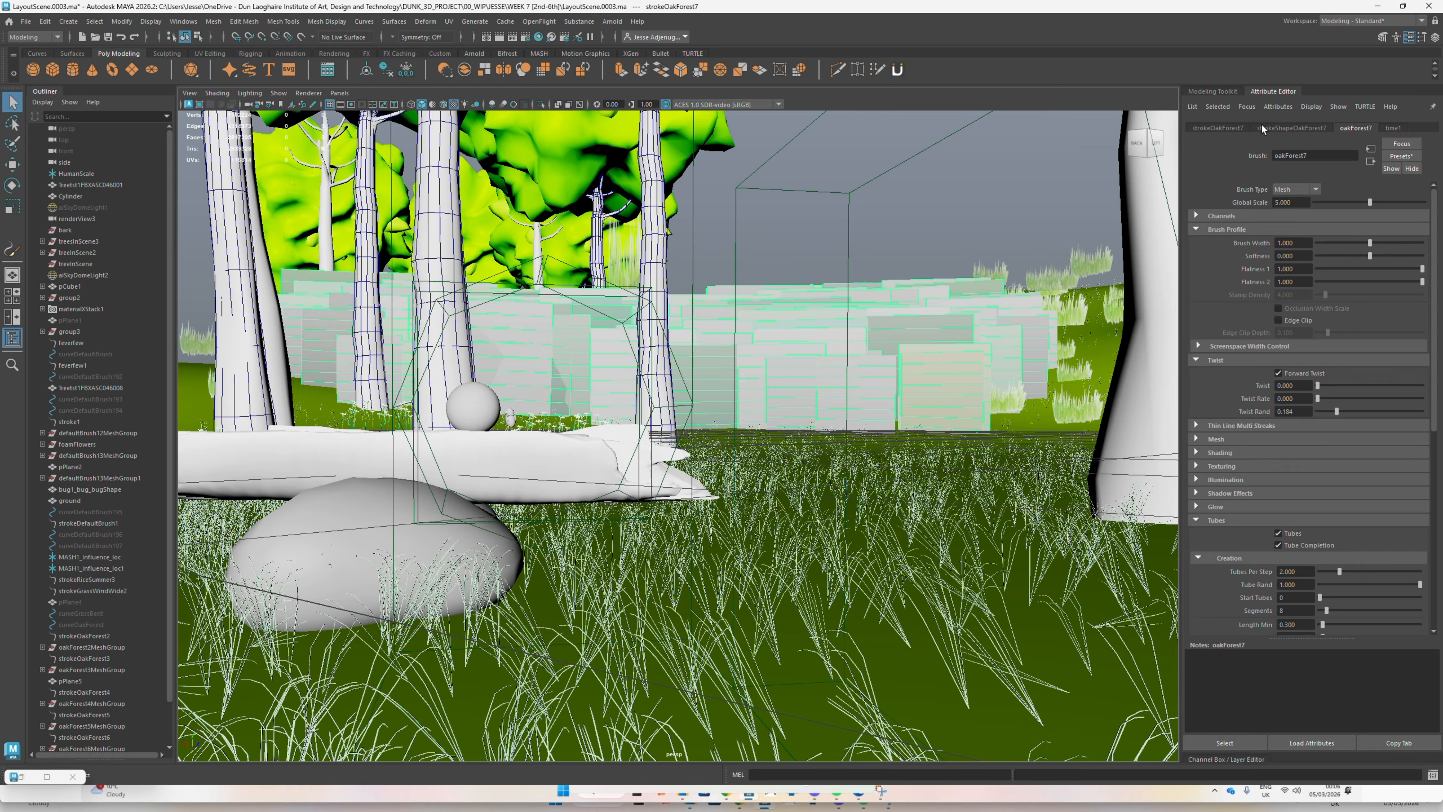
left_click(1289, 128)
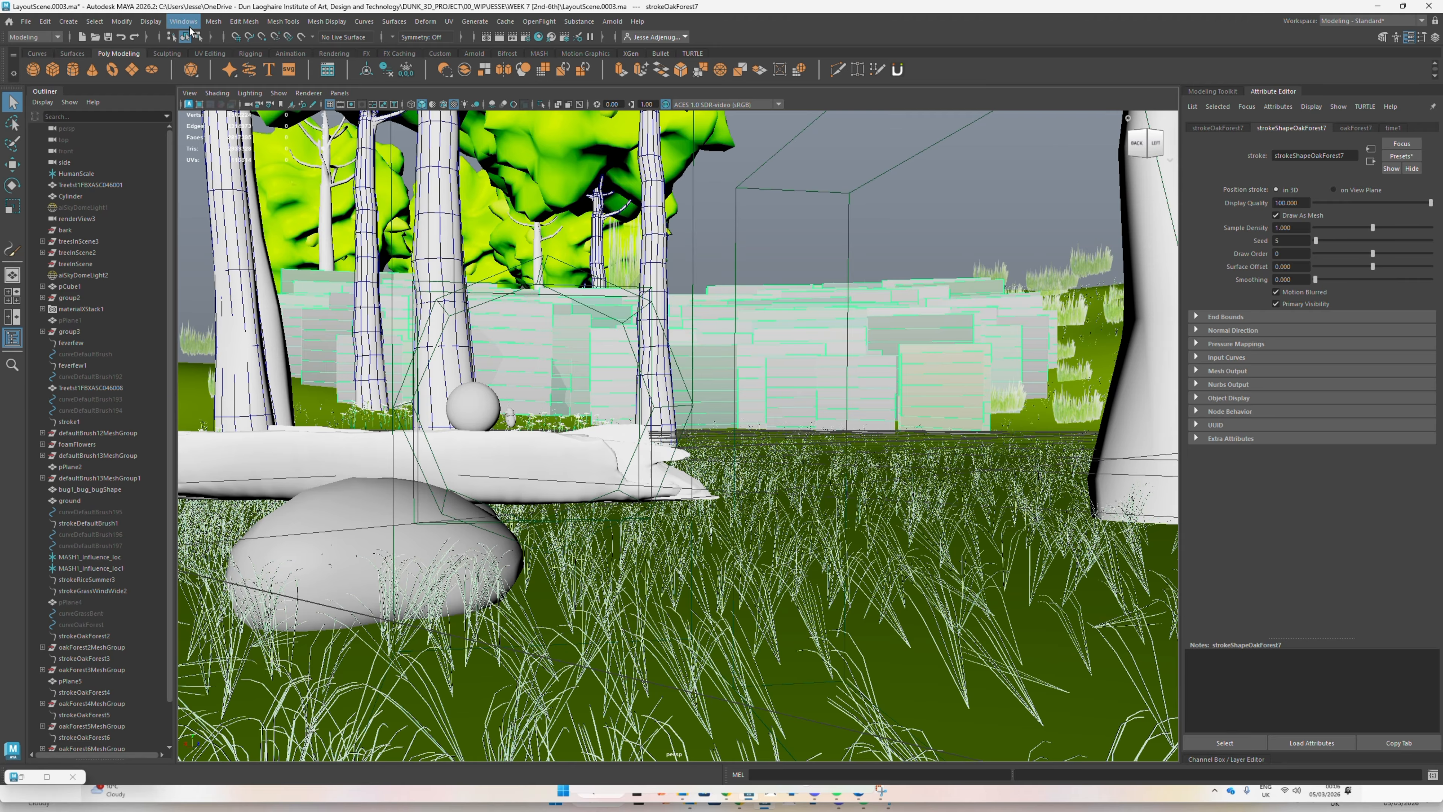
Try to convert the painted oak forest stroke from Paint Effects to polygons
left_click(122, 23)
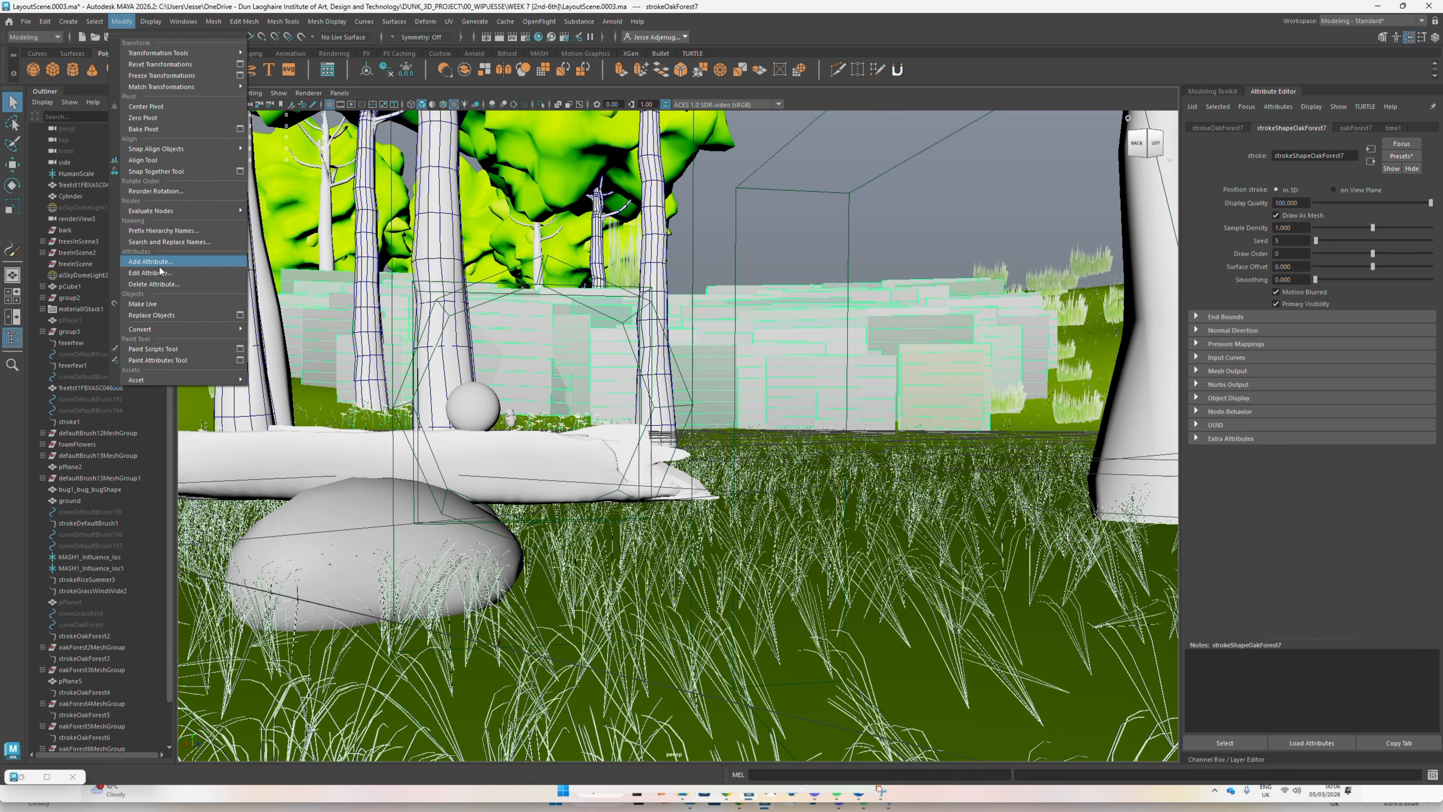
mouse_move(171, 328)
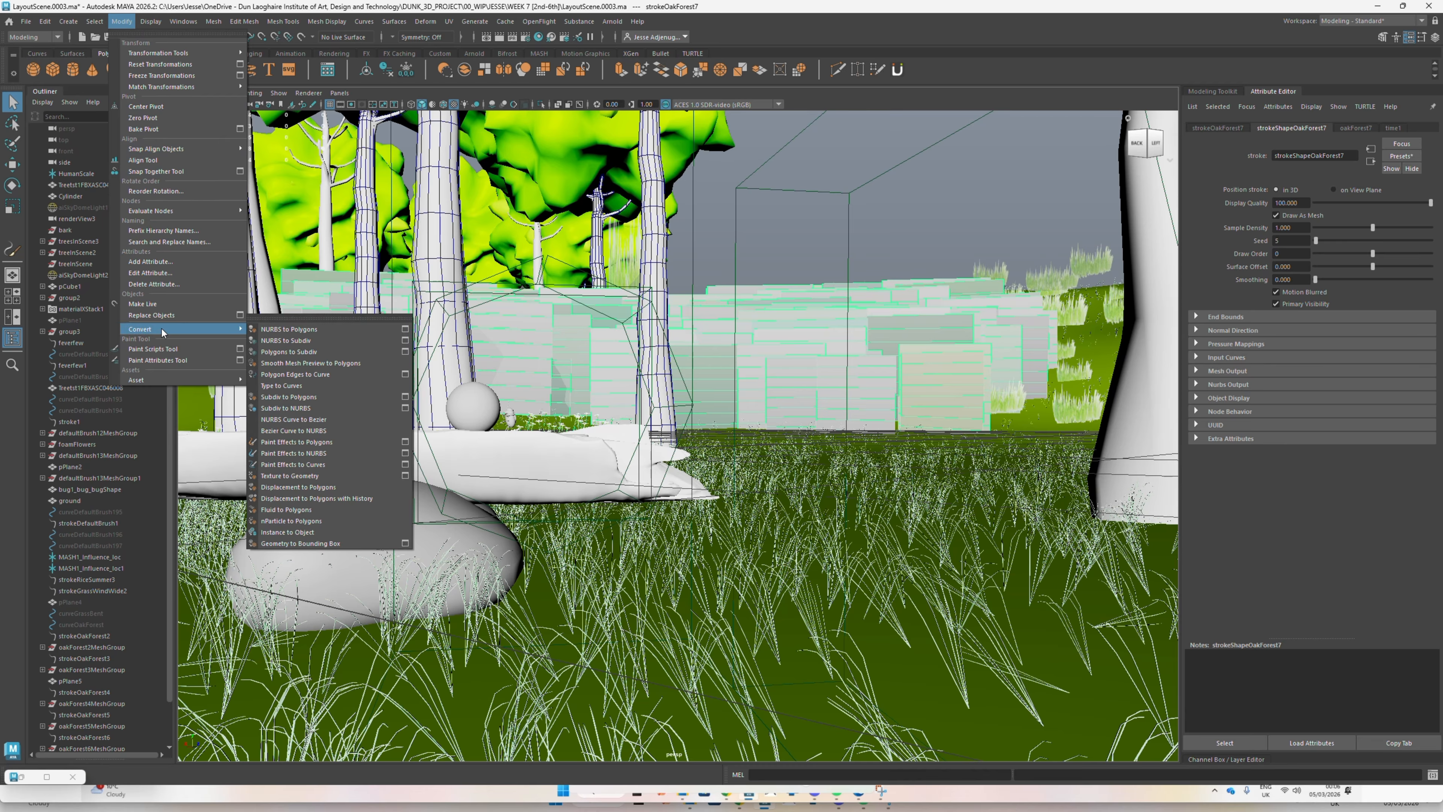
left_click(318, 444)
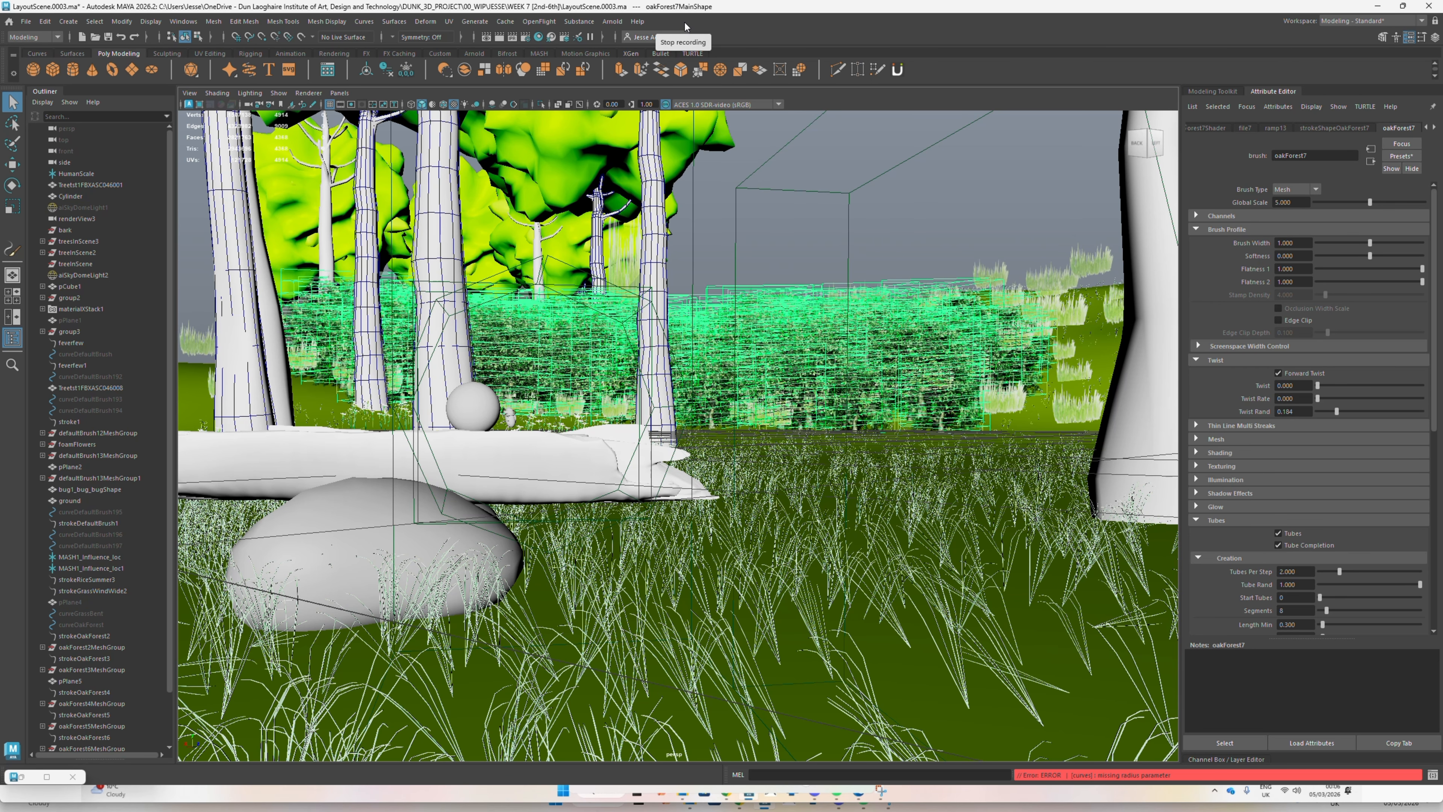
left_click(766, 223)
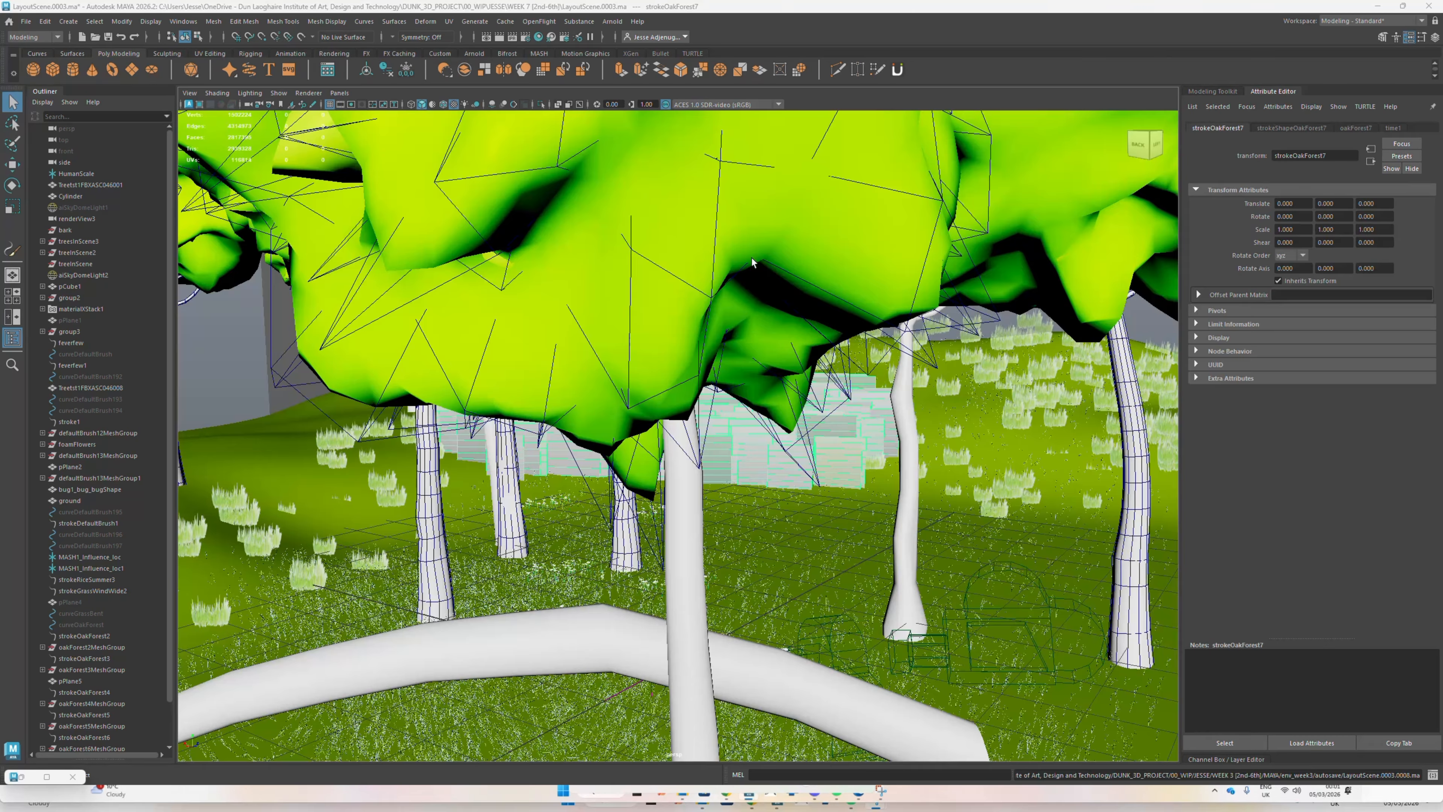
Examine the painted oak forest stroke between the tree trunks from close up and from a distance
scroll(752, 259, "down", 10)
scroll(712, 426, "up", 15)
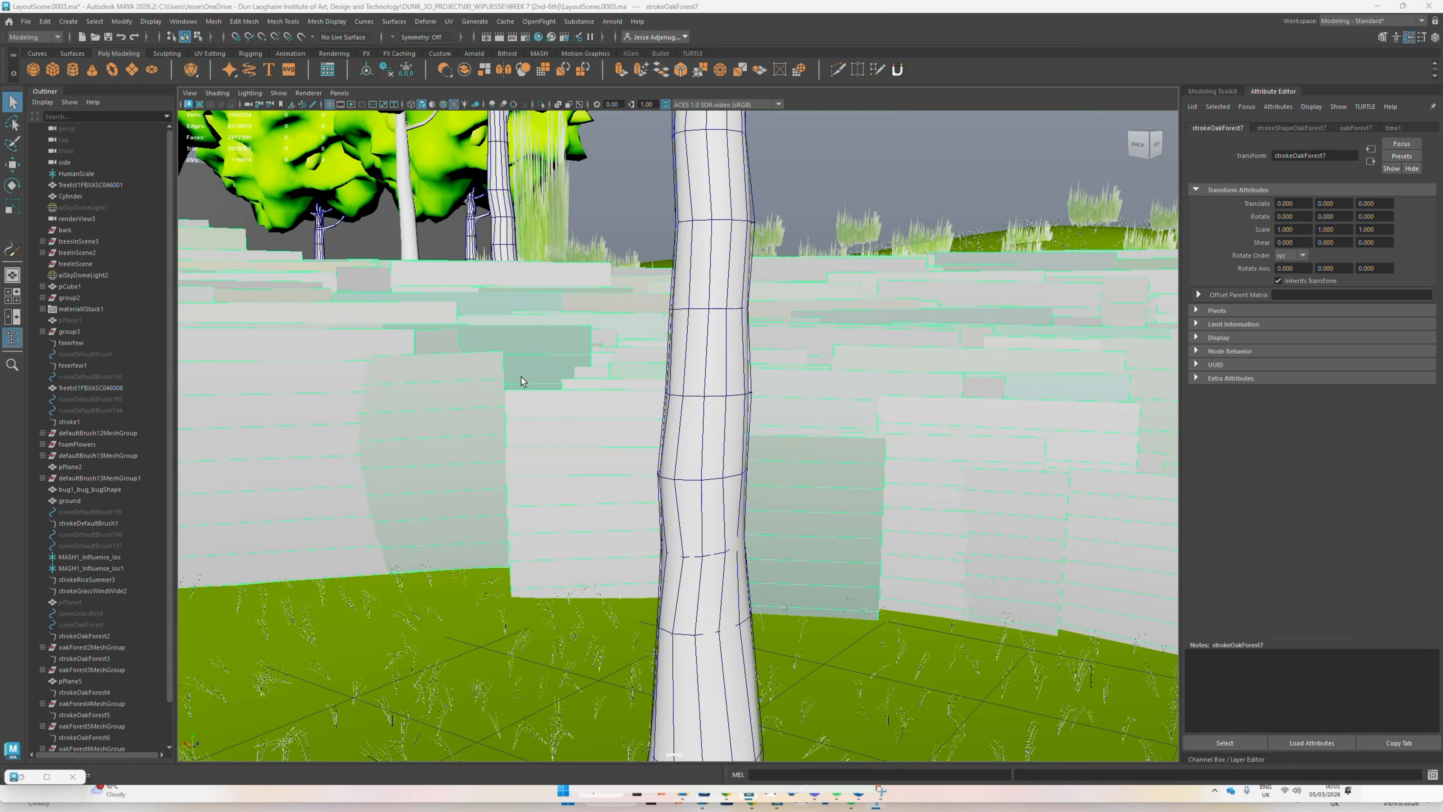
mouse_move(521, 377)
left_mouse_down("alt")
mouse_move(517, 357)
mouse_move(521, 379)
left_mouse_up("alt")
scroll(645, 317, "down", 3)
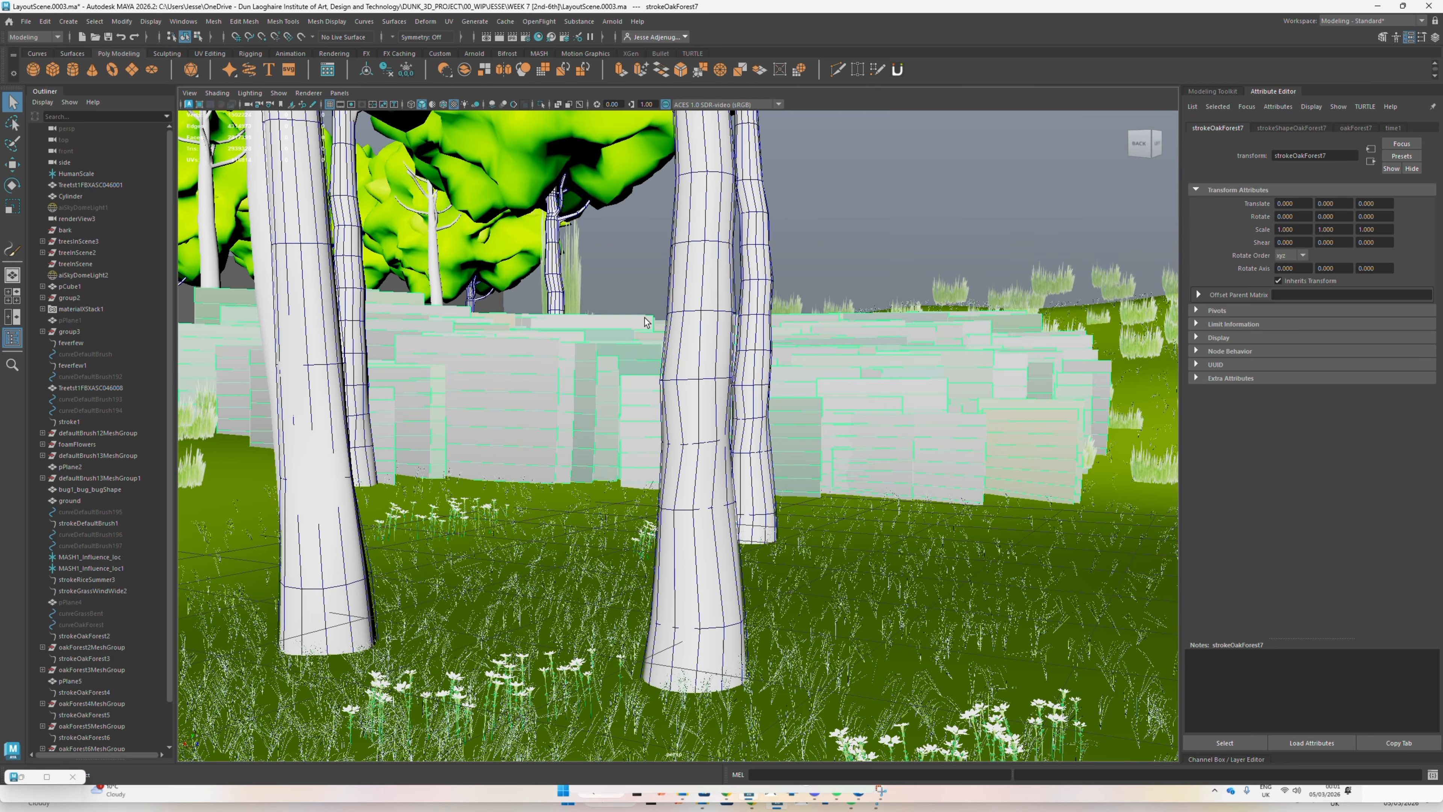
scroll(578, 409, "up", 6)
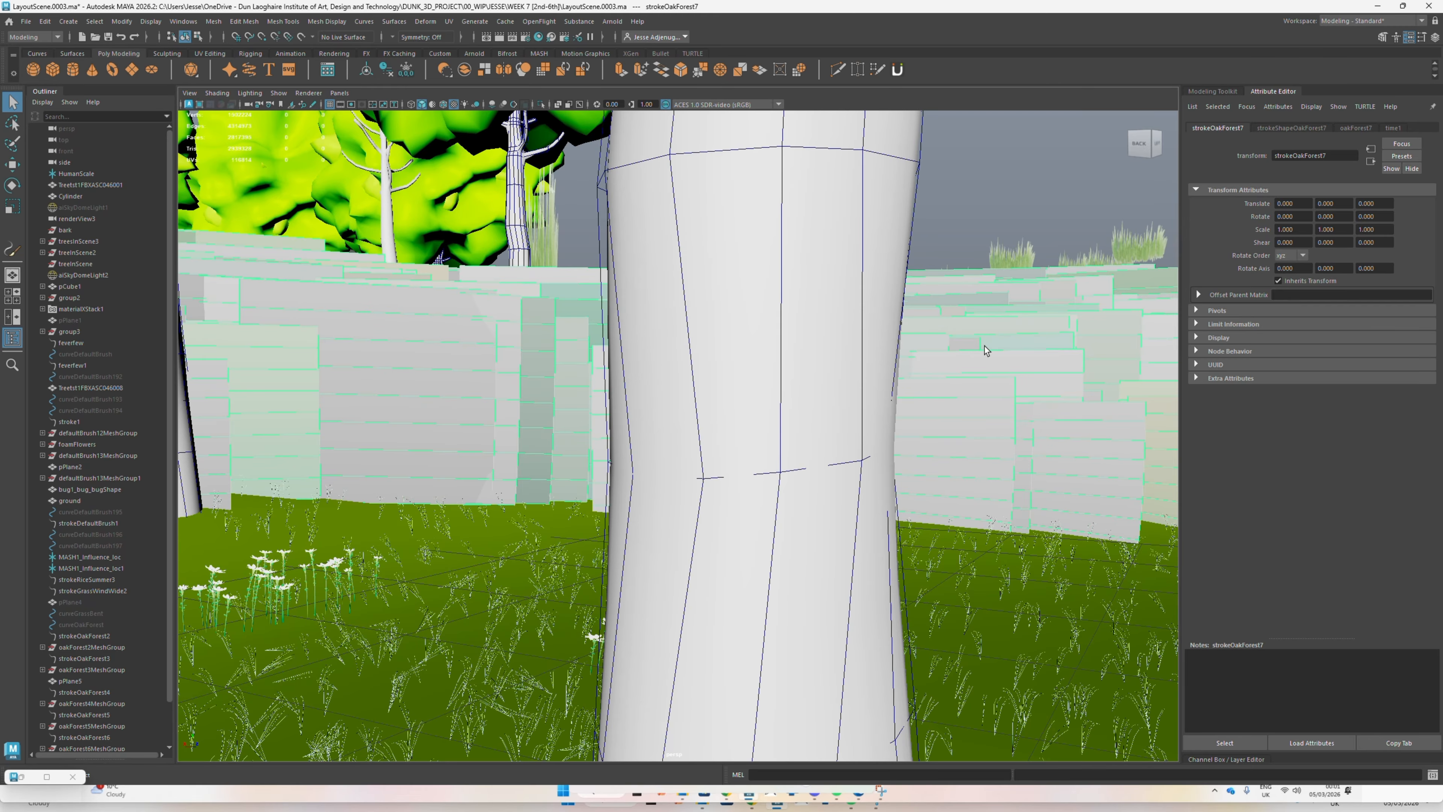
scroll(971, 355, "down", 10)
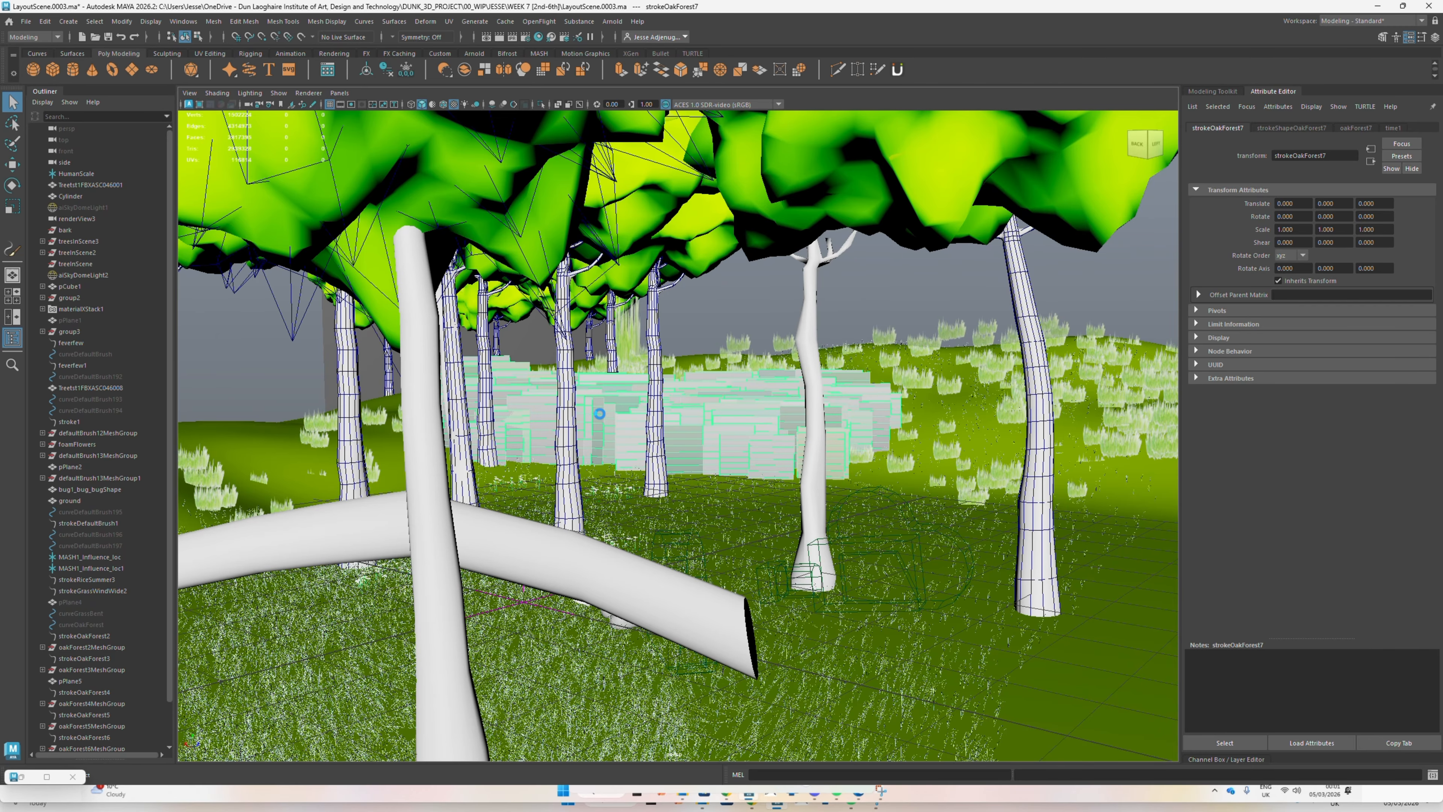
scroll(600, 414, "up", 6)
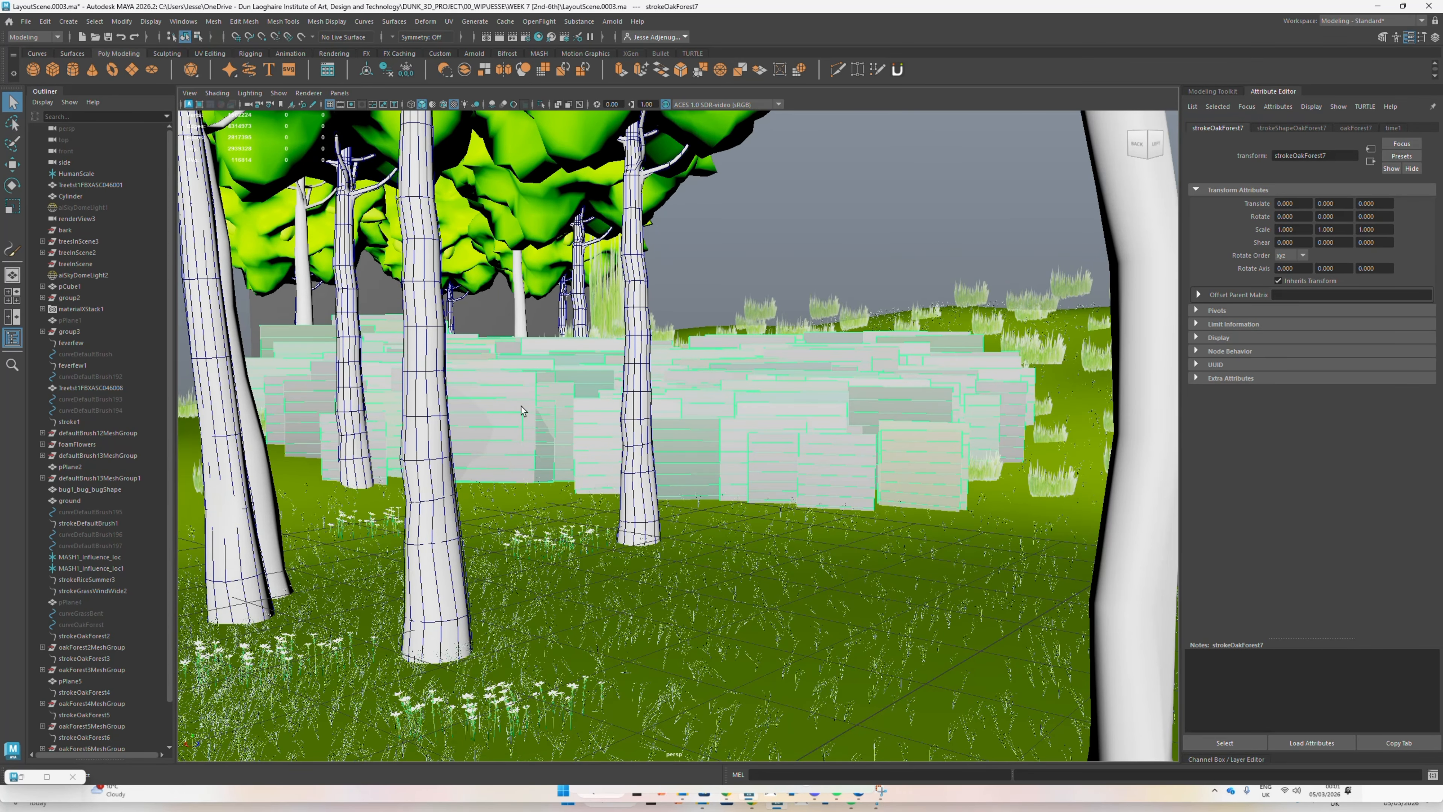
scroll(521, 406, "down", 5)
scroll(527, 407, "up", 5)
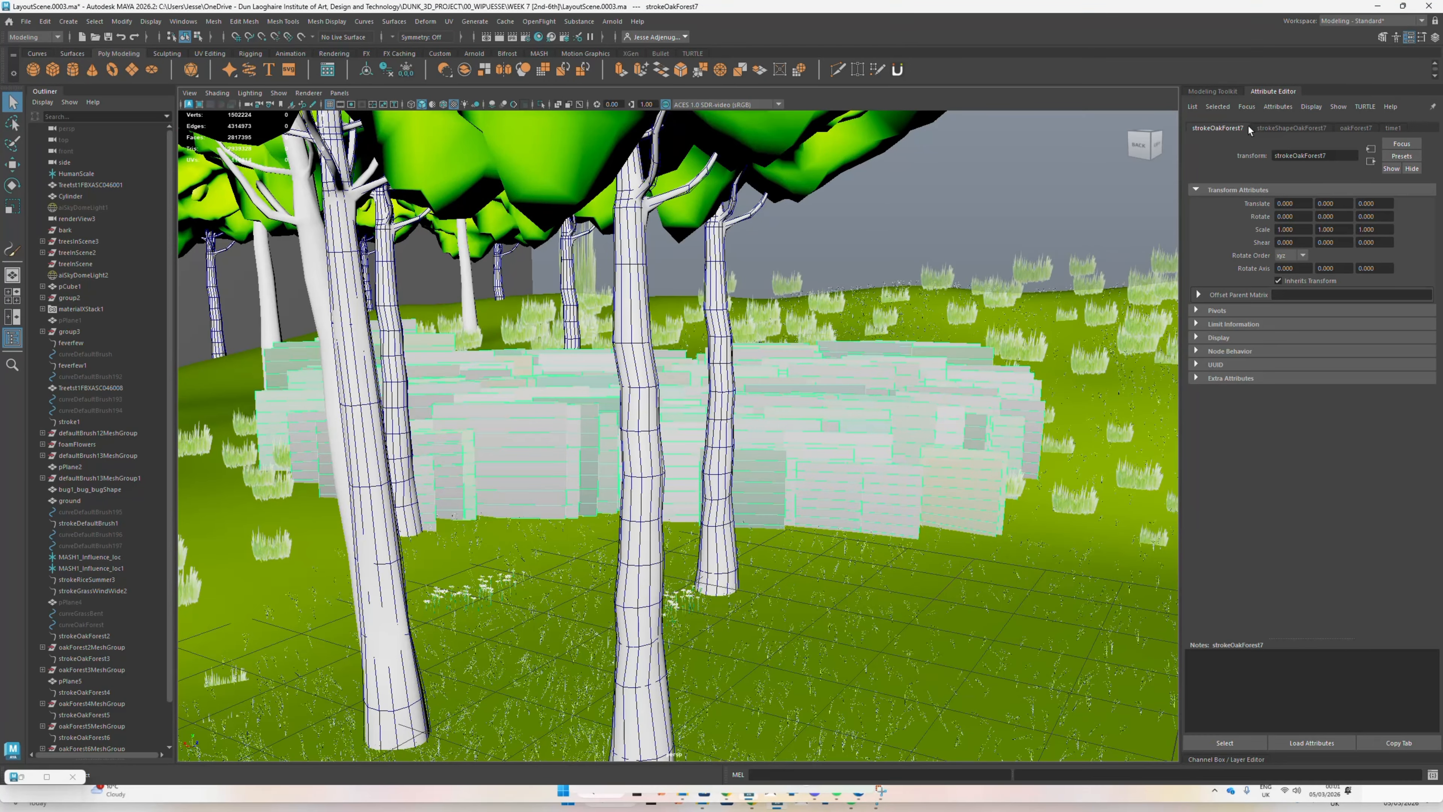
Review the selected oak forest stroke's shape, brush and time attributes and its available stroke presets
left_click(1291, 128)
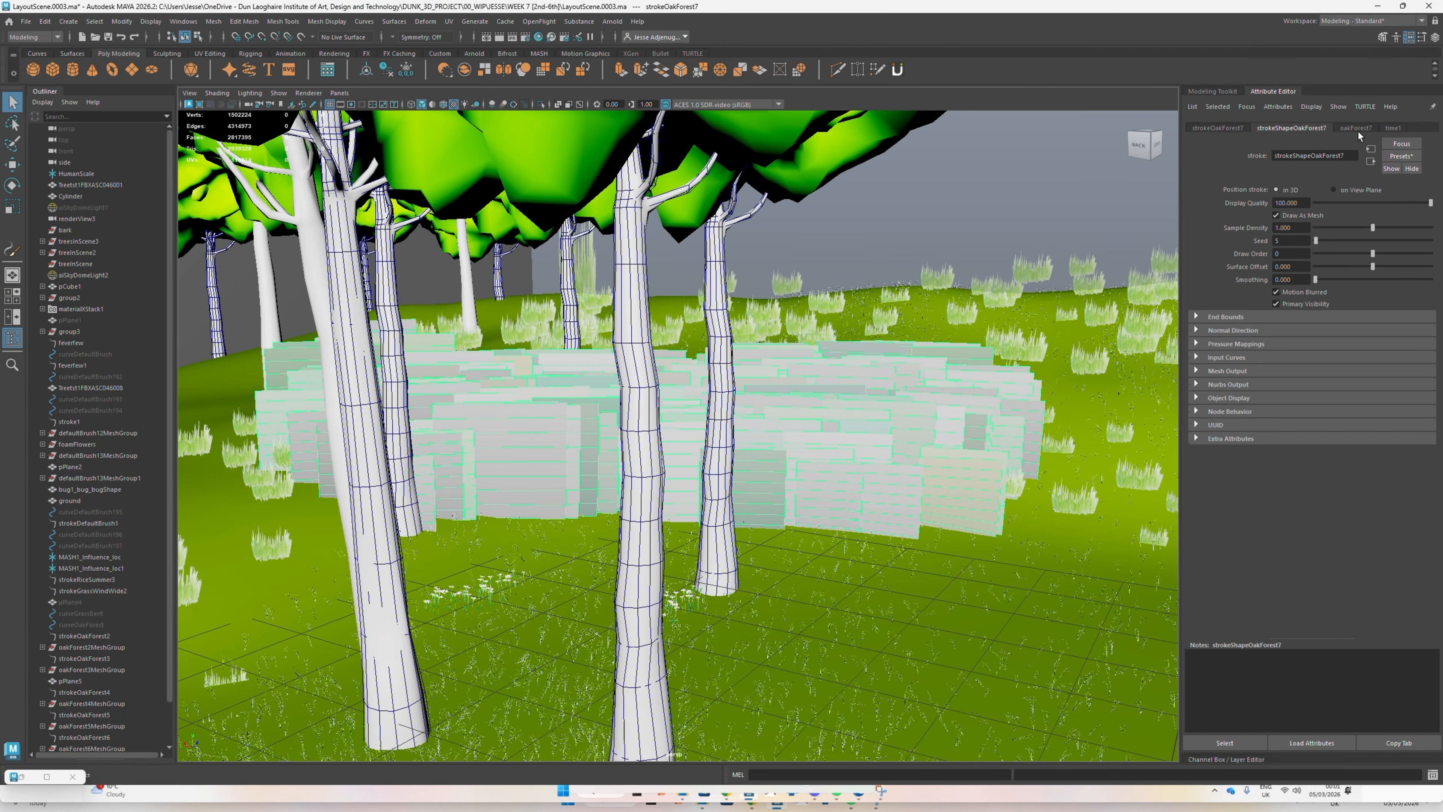
left_click(1356, 128)
left_click(1391, 128)
left_click(1236, 127)
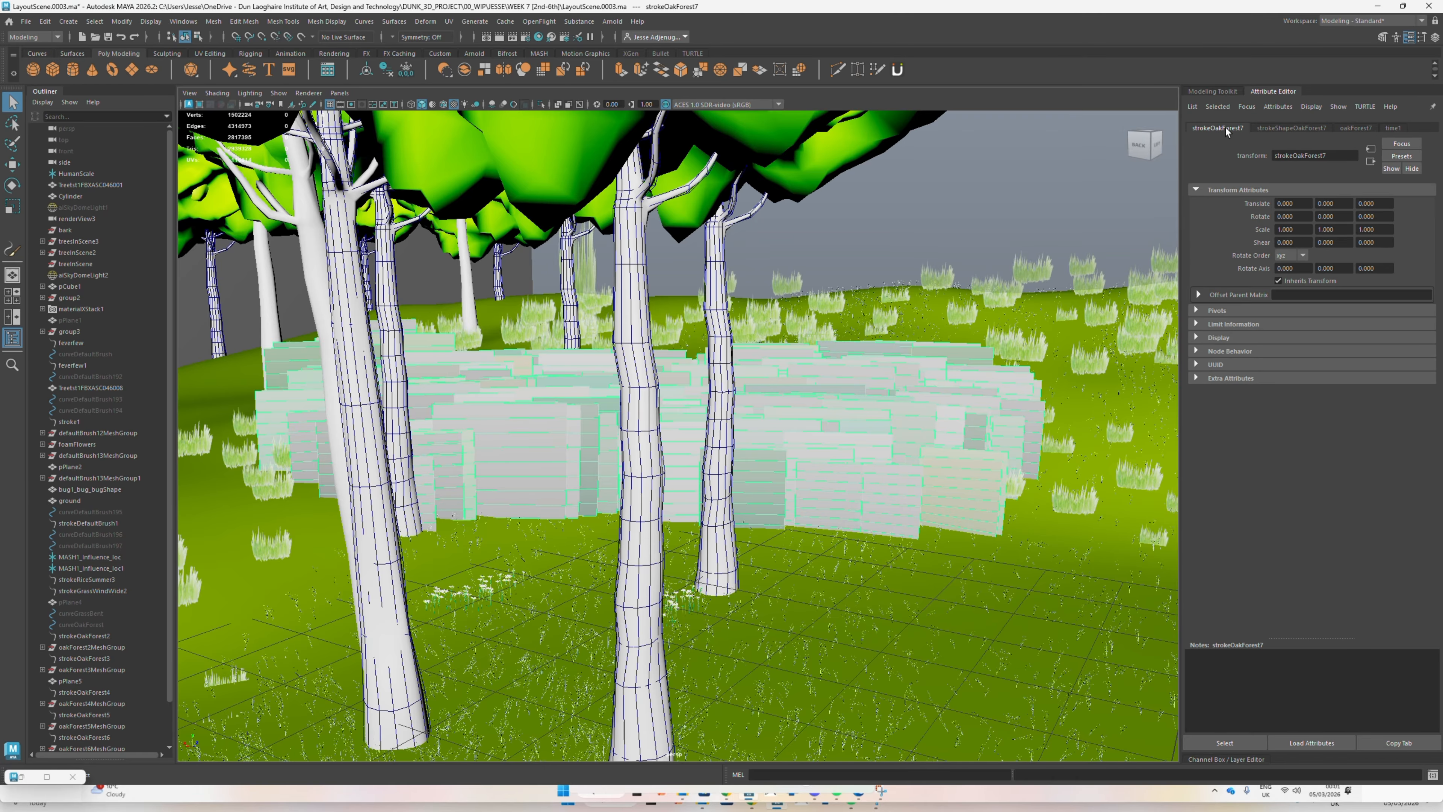
left_click(1292, 127)
left_click(1358, 127)
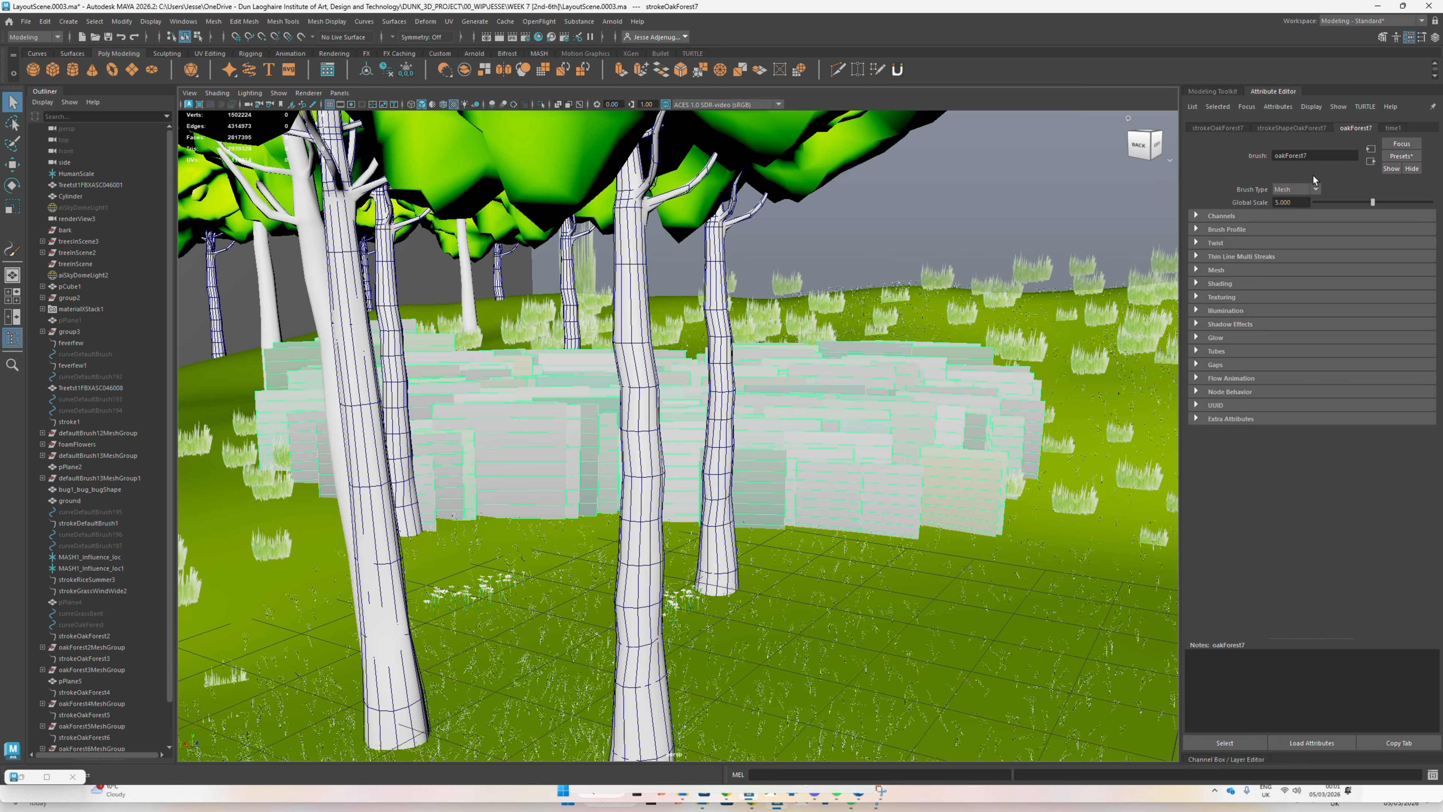
left_click(1316, 130)
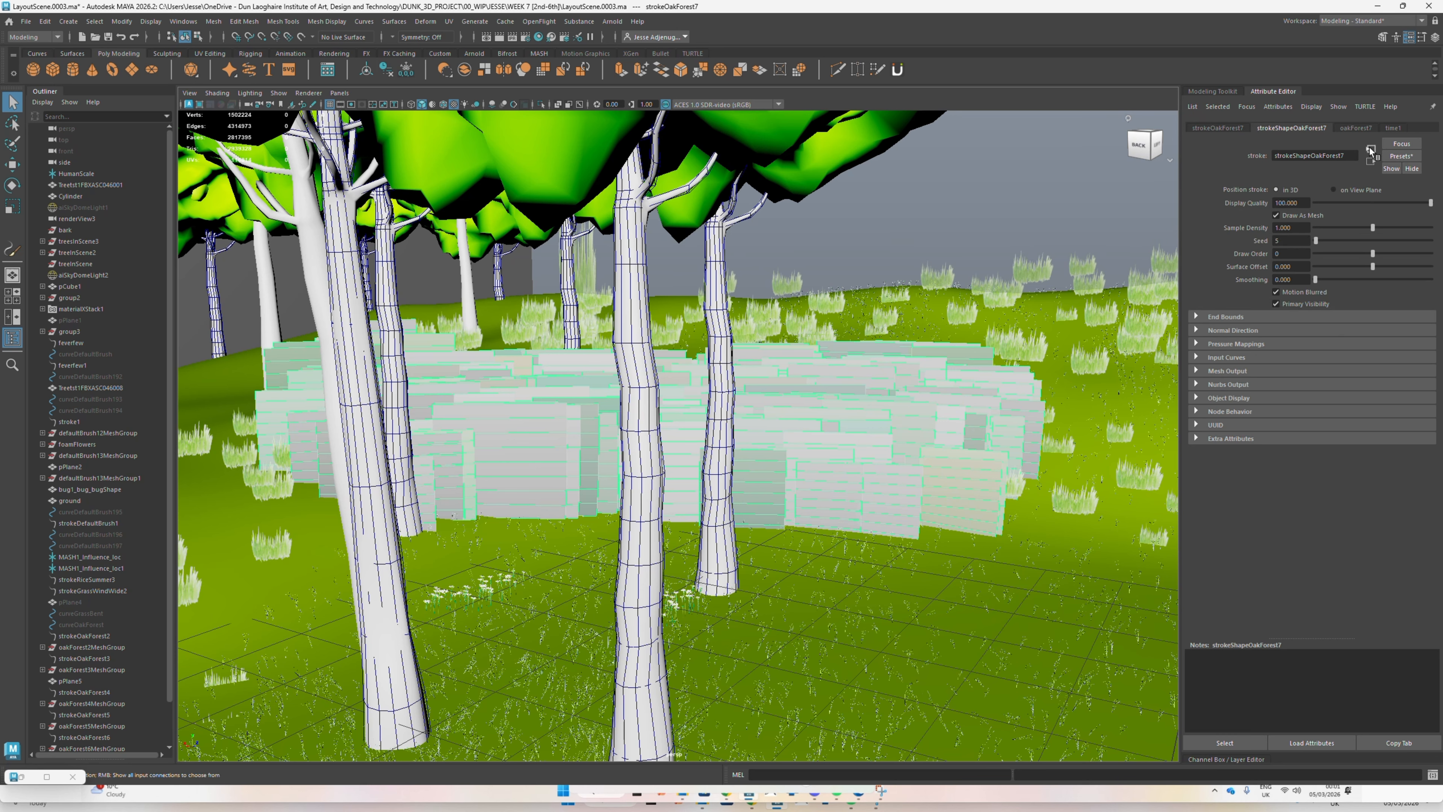
left_click(1401, 154)
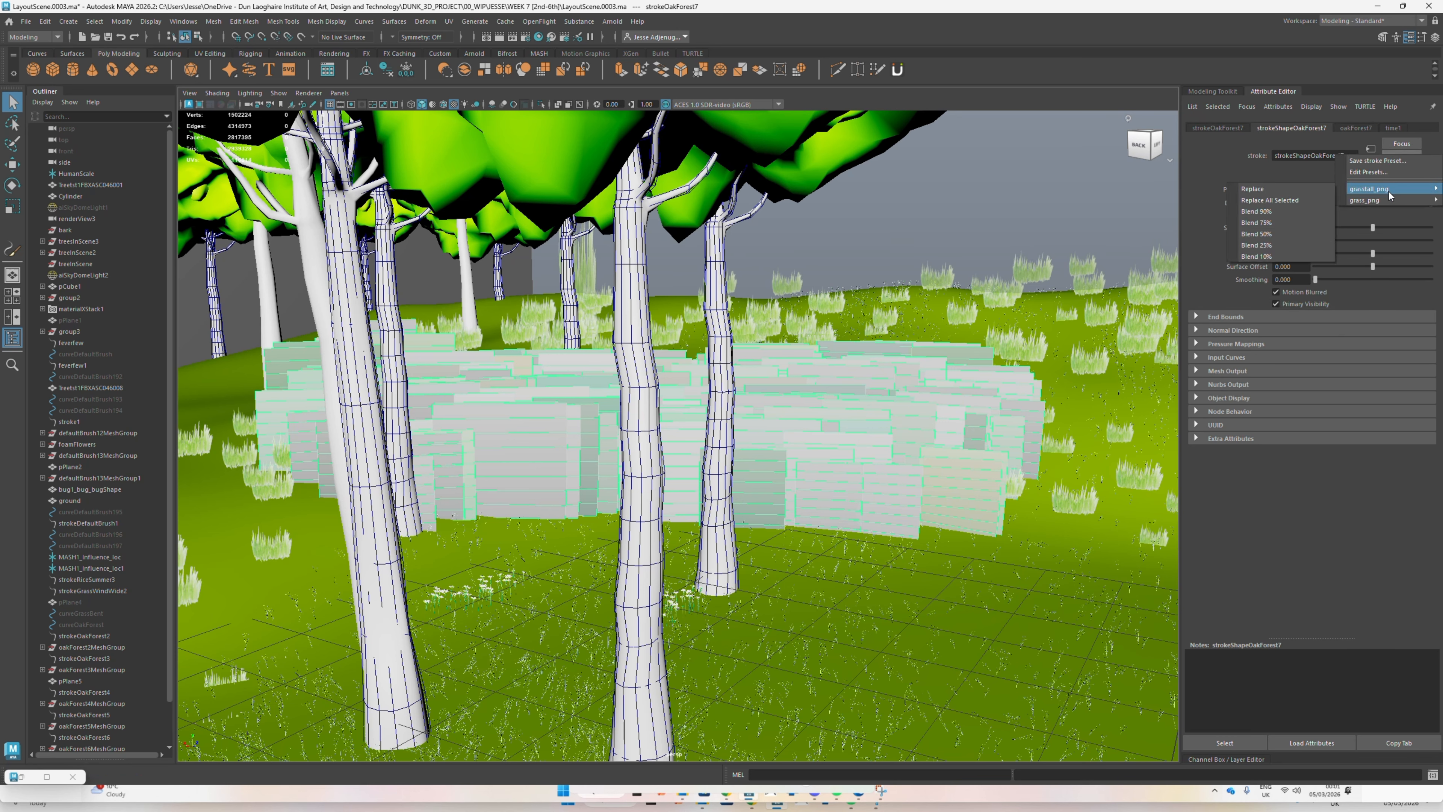
left_click(1203, 164)
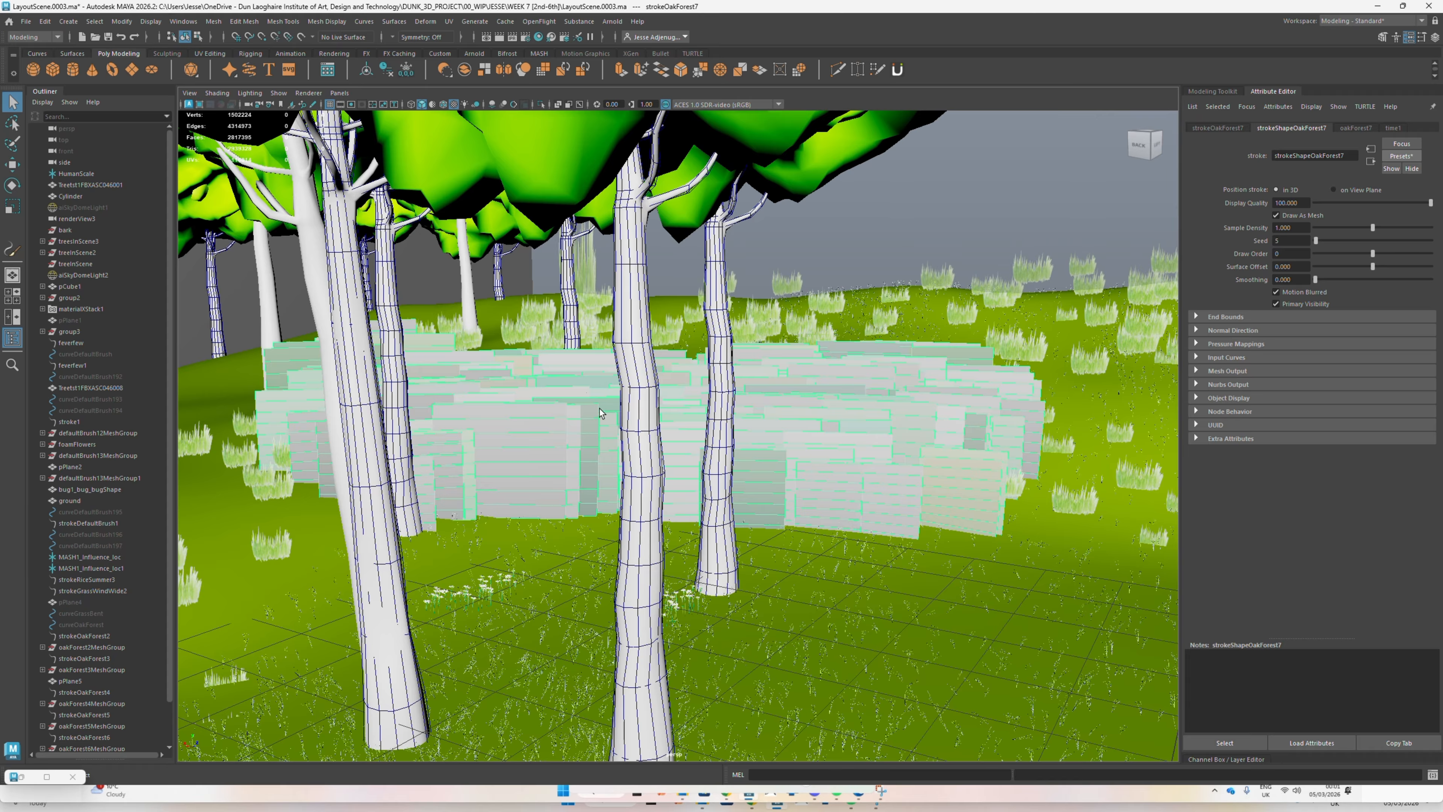
Reselect the painted oak forest stroke between the tree trunks and bring up the object conversion commands
left_click(984, 221)
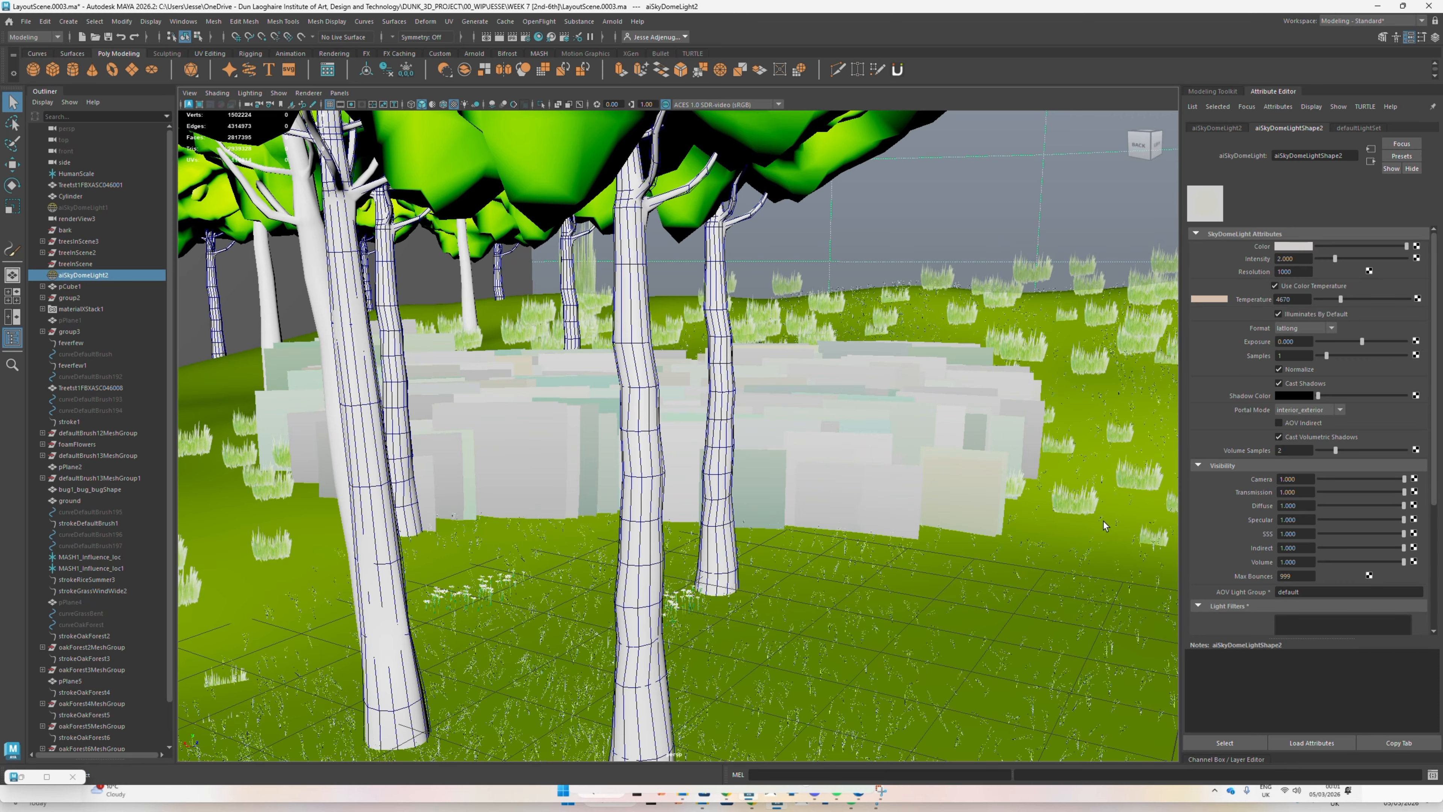
left_click(927, 478)
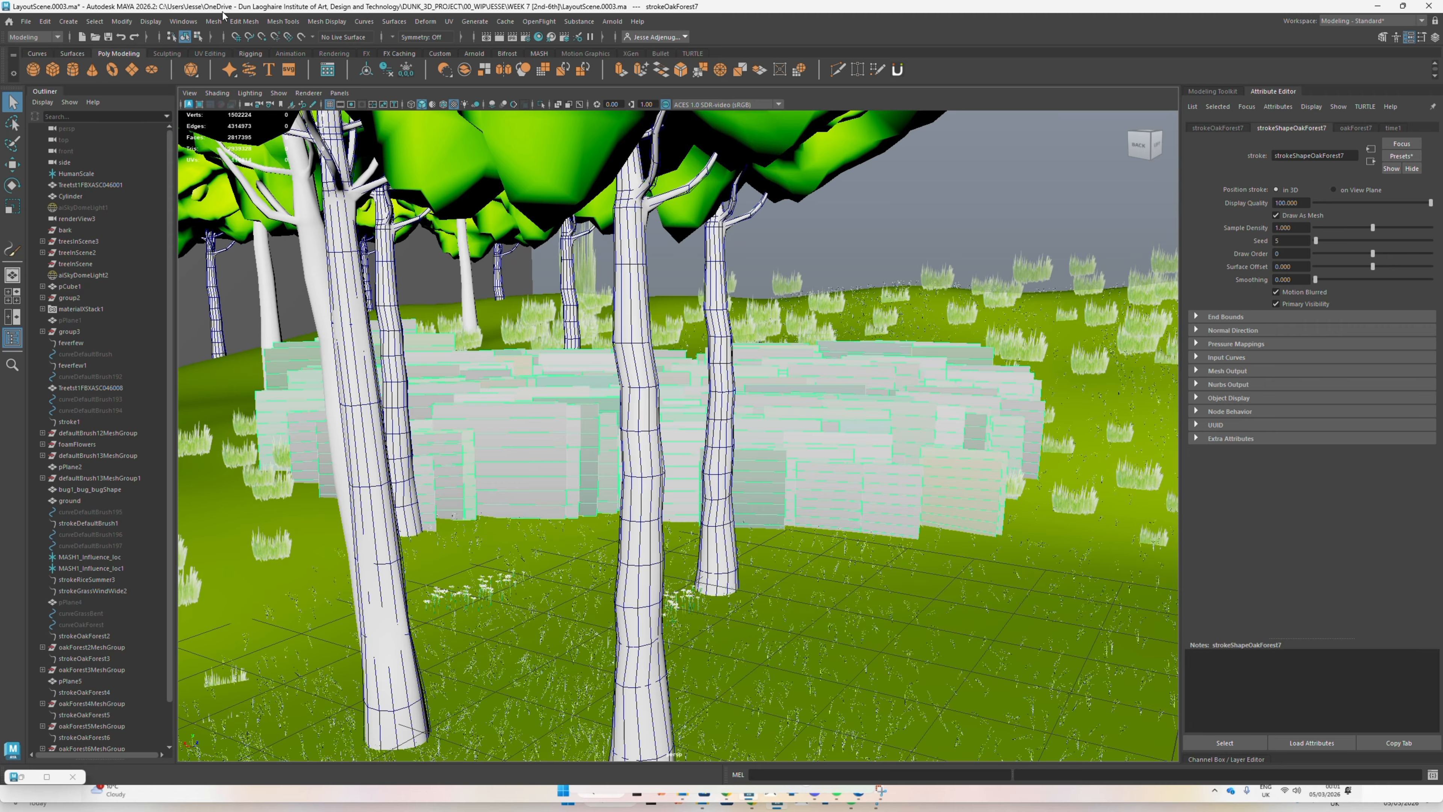
left_click(121, 21)
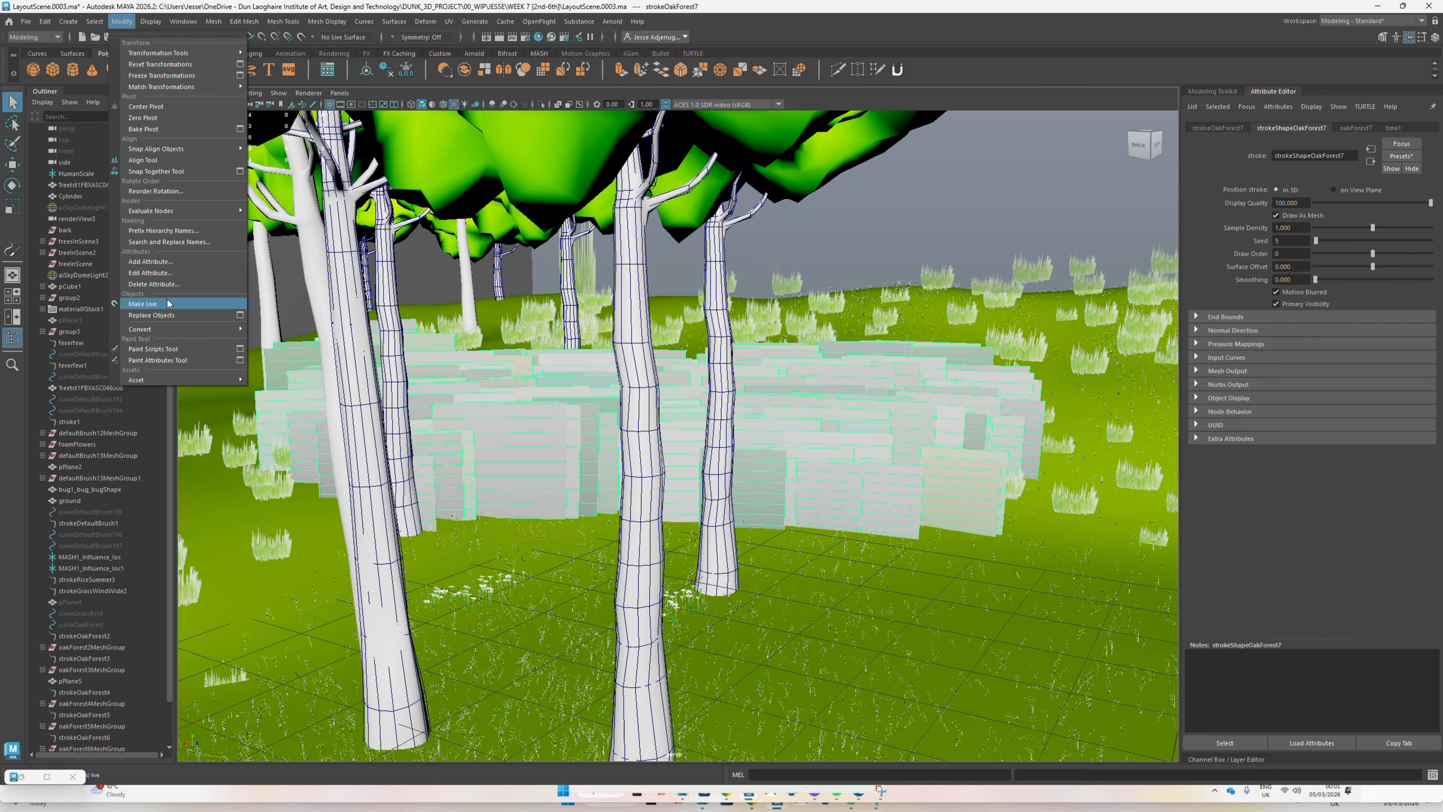
mouse_move(170, 330)
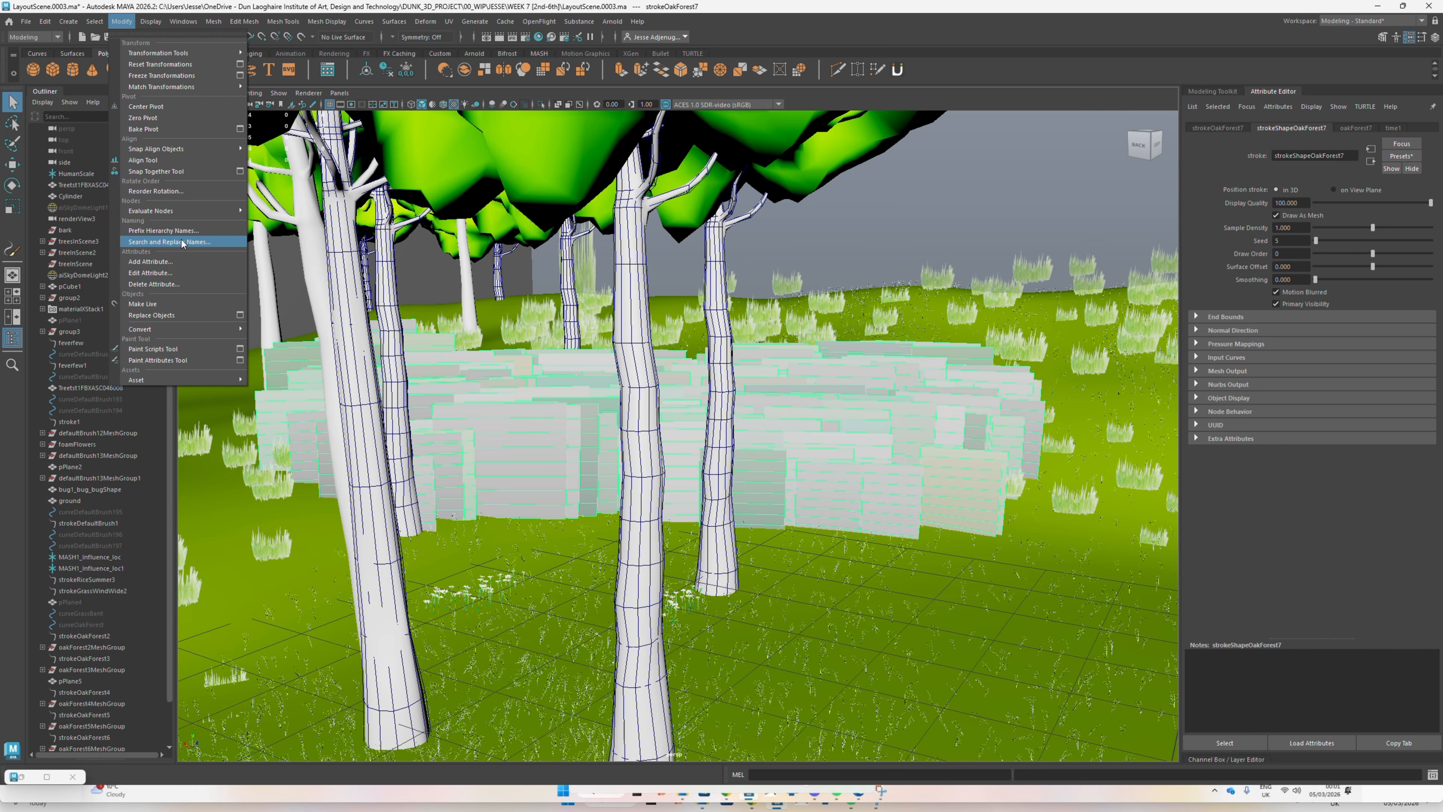
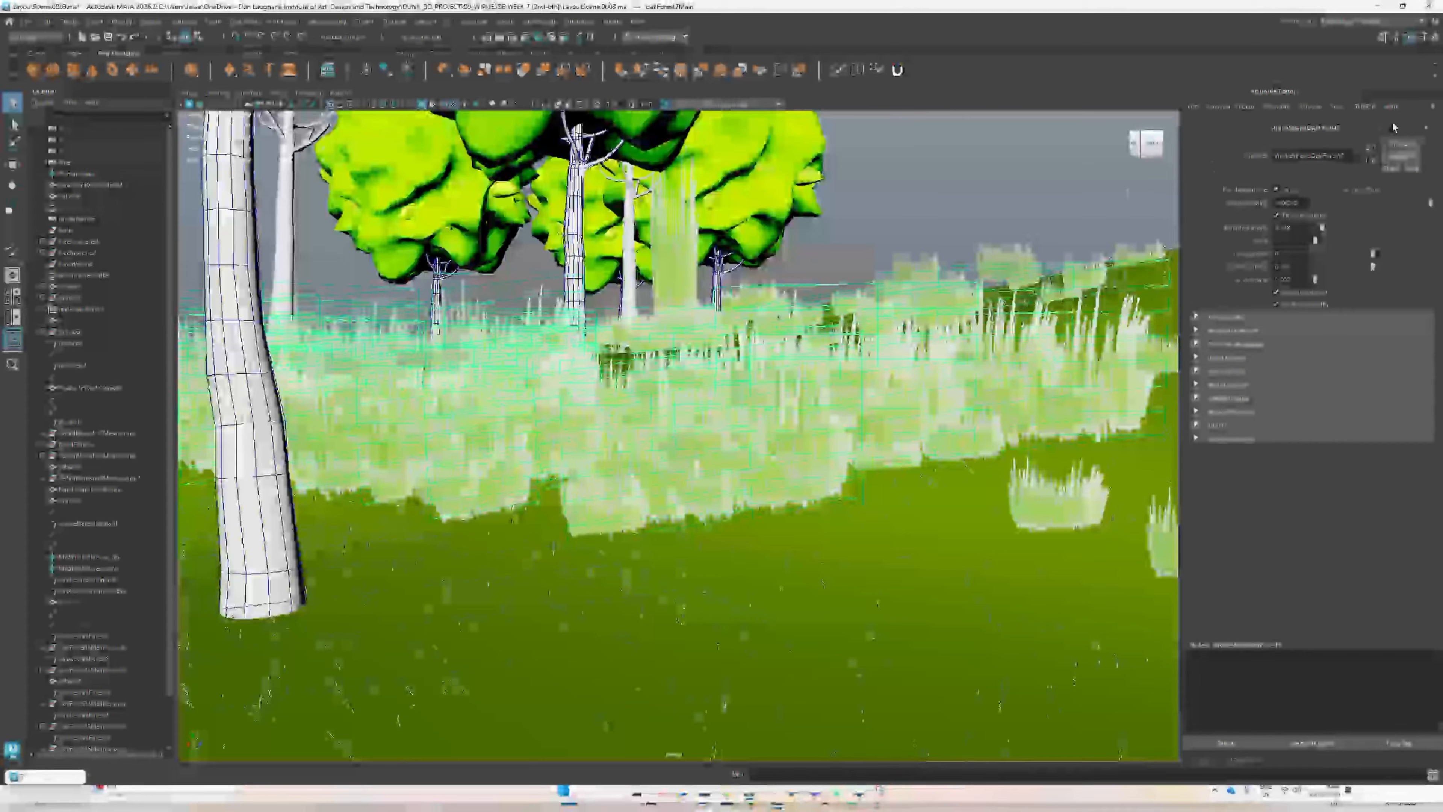
Replace the oakForest7 brush settings with the grasstall_png preset and inspect the converted grass from another angle
left_click(1385, 129)
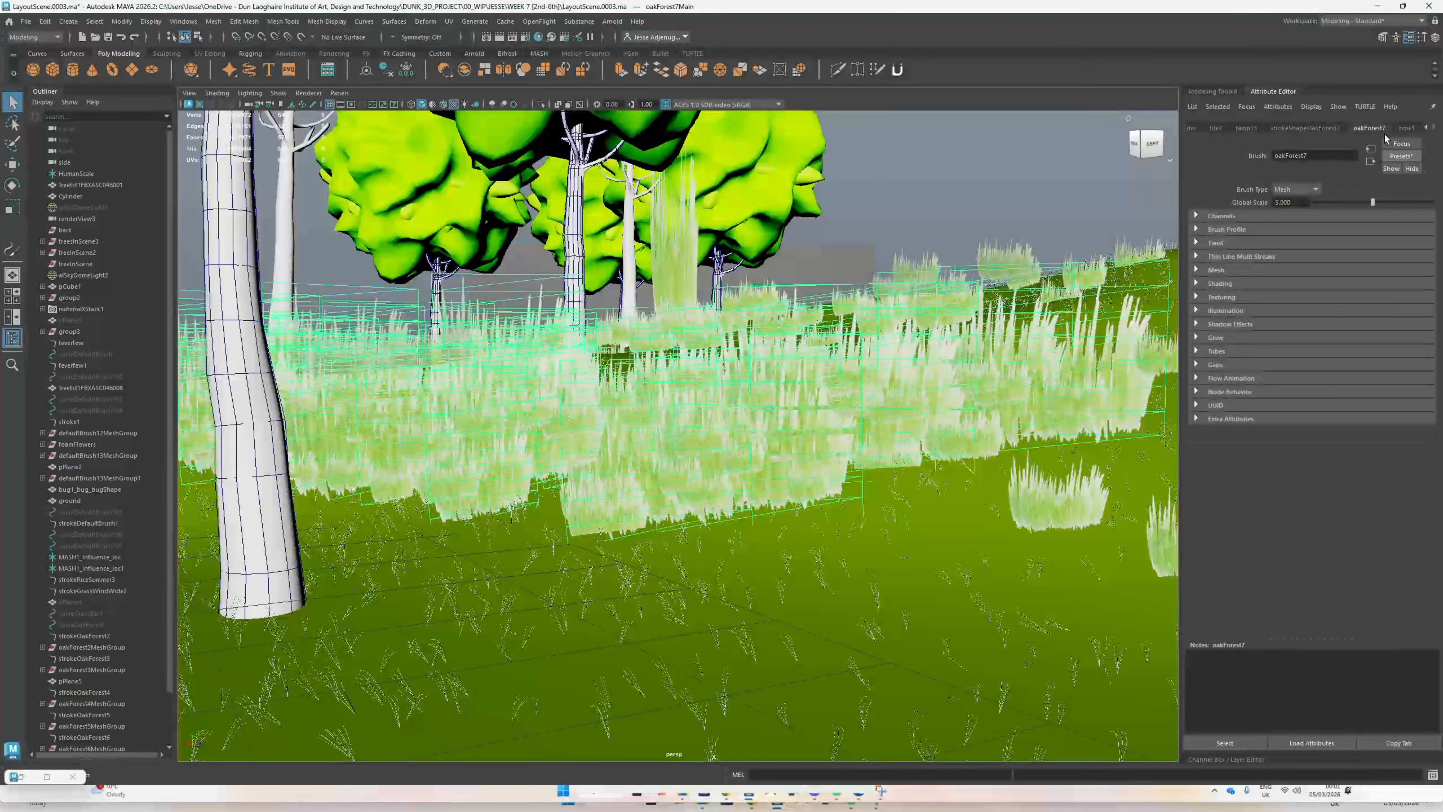
left_click(1392, 157)
mouse_move(1366, 199)
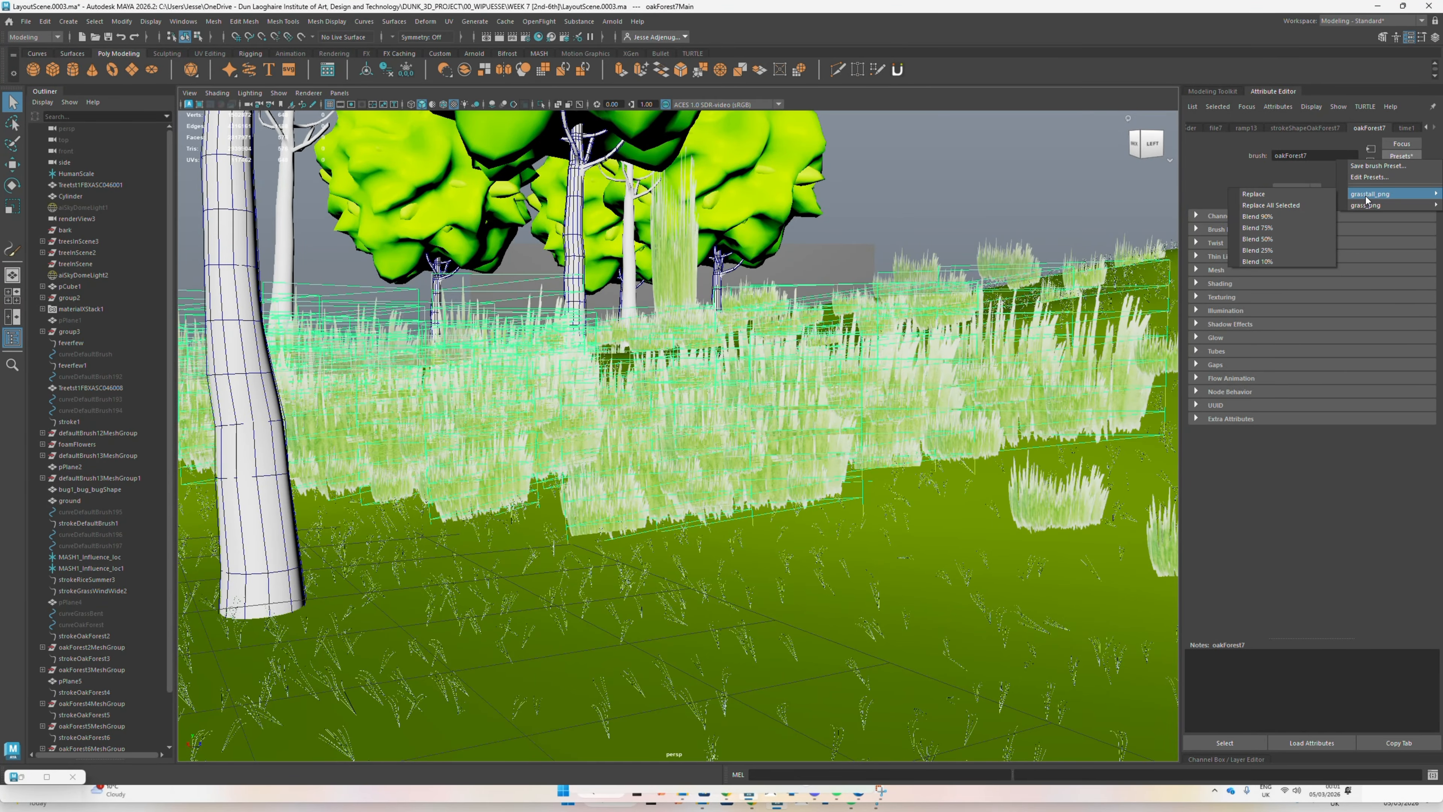
left_click(1292, 206)
key("f")
scroll(671, 258, "up", 4)
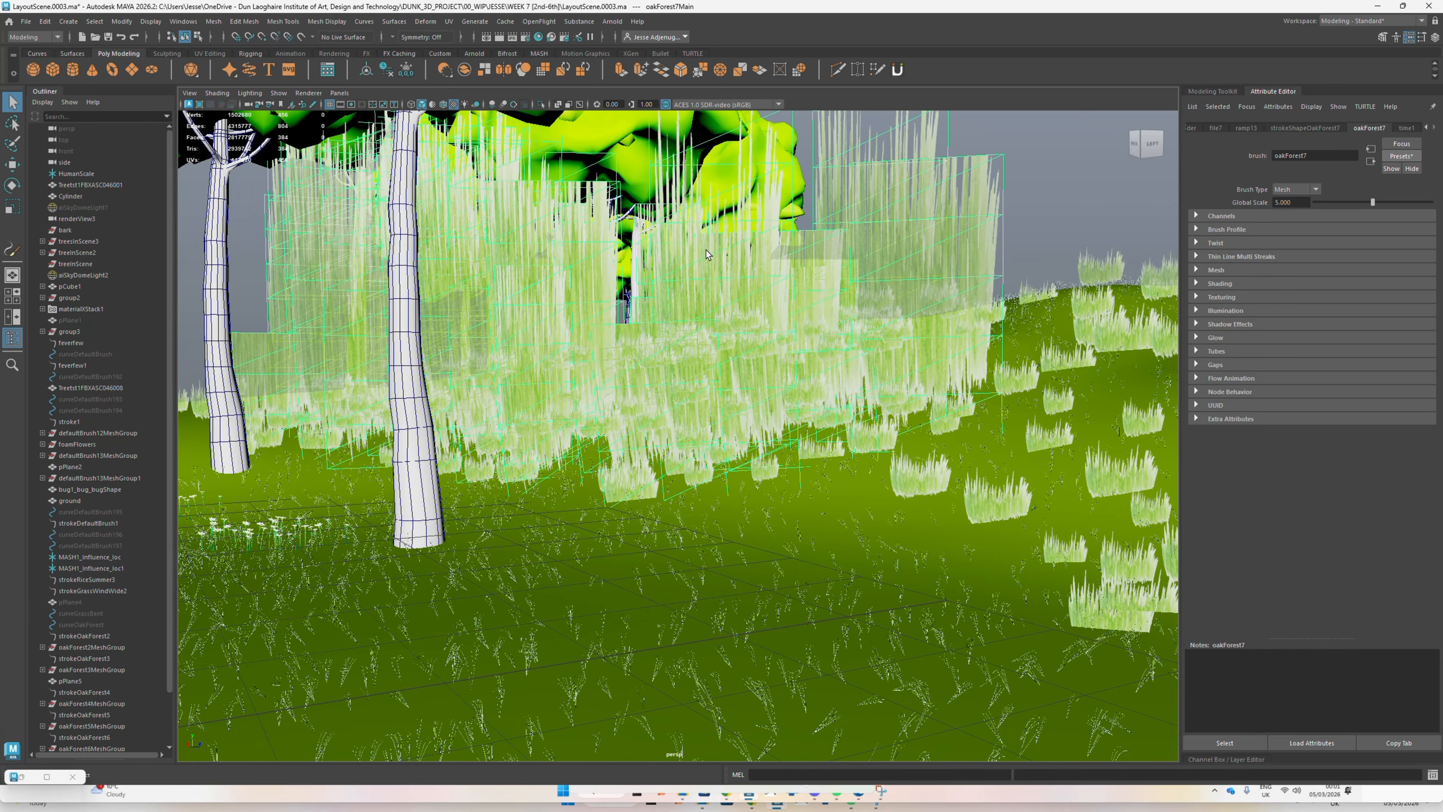
left_click_drag(670, 258, 606, 250, "alt")
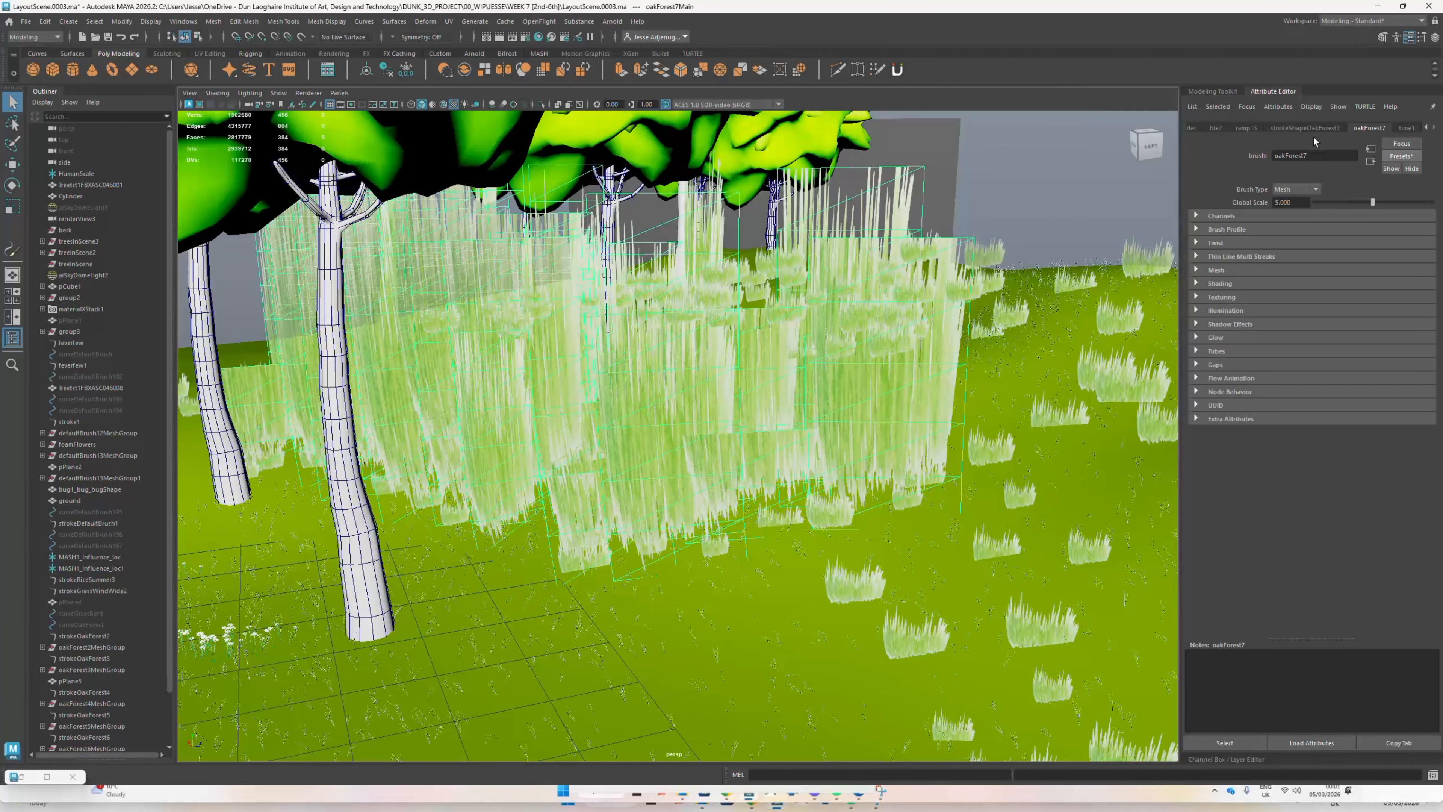
Review the converted grass mesh's transform and mesh shape together with its linked time, stroke shape and brush attributes
left_click(1330, 127)
scroll(1333, 128, "up", 1)
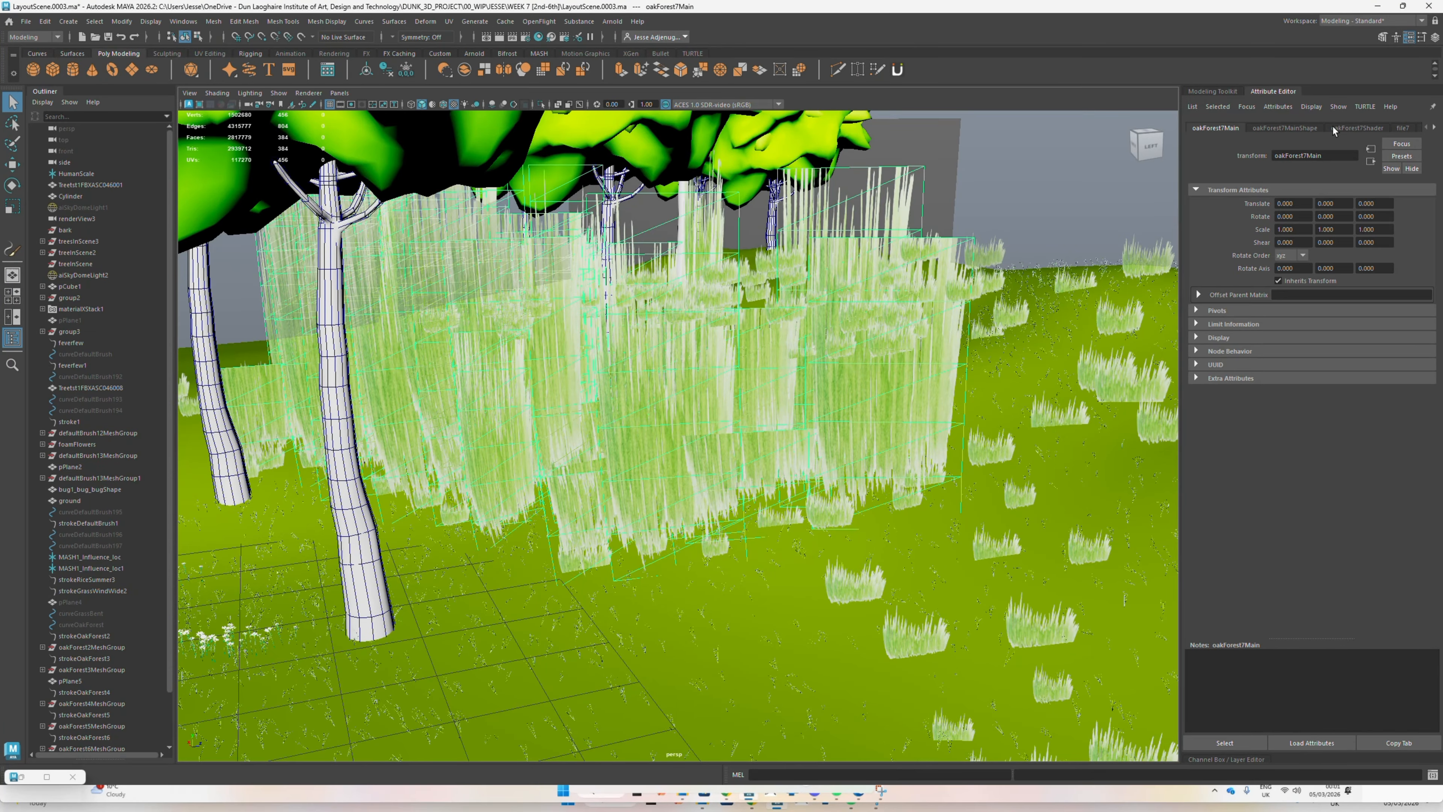
scroll(1336, 127, "down", 7)
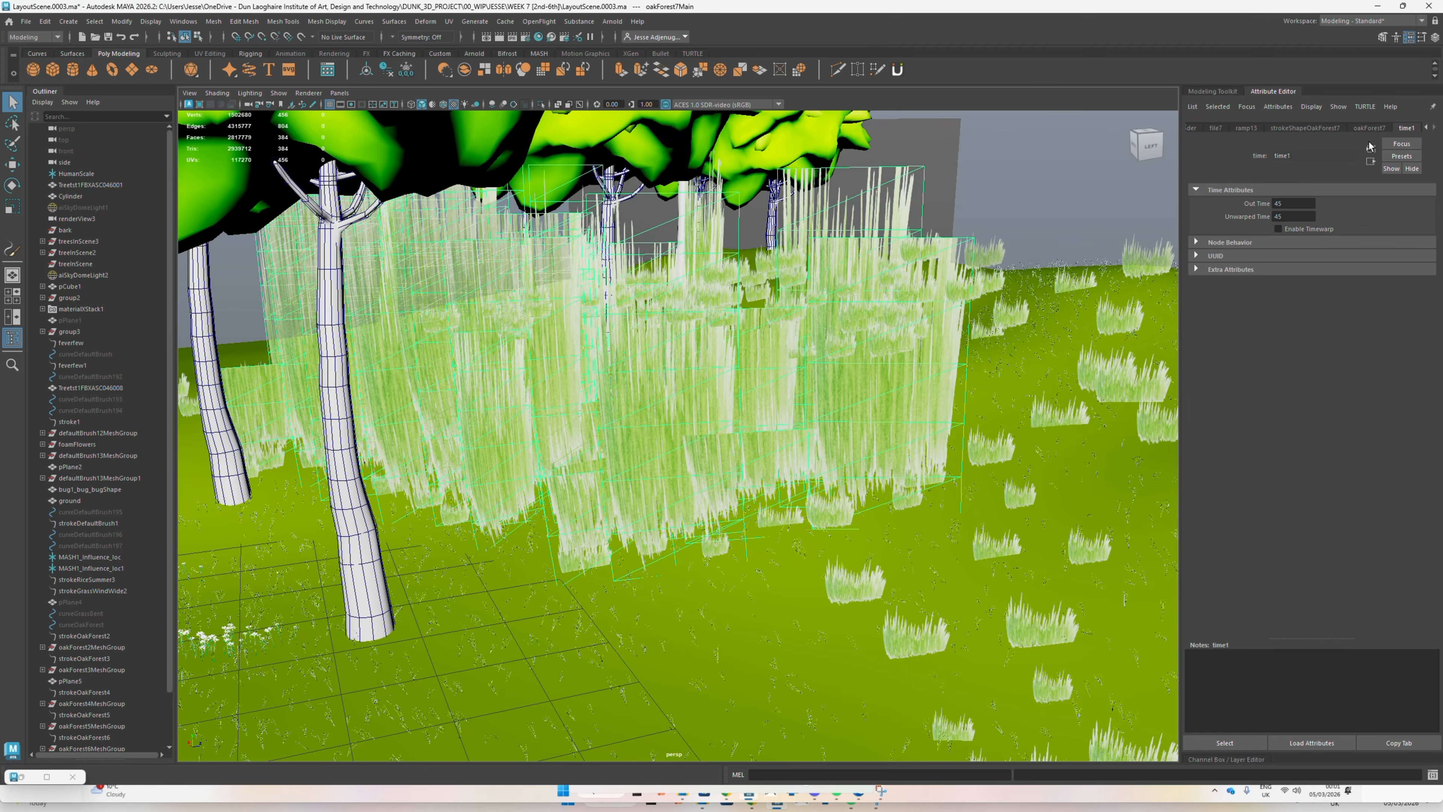
left_click(1308, 129)
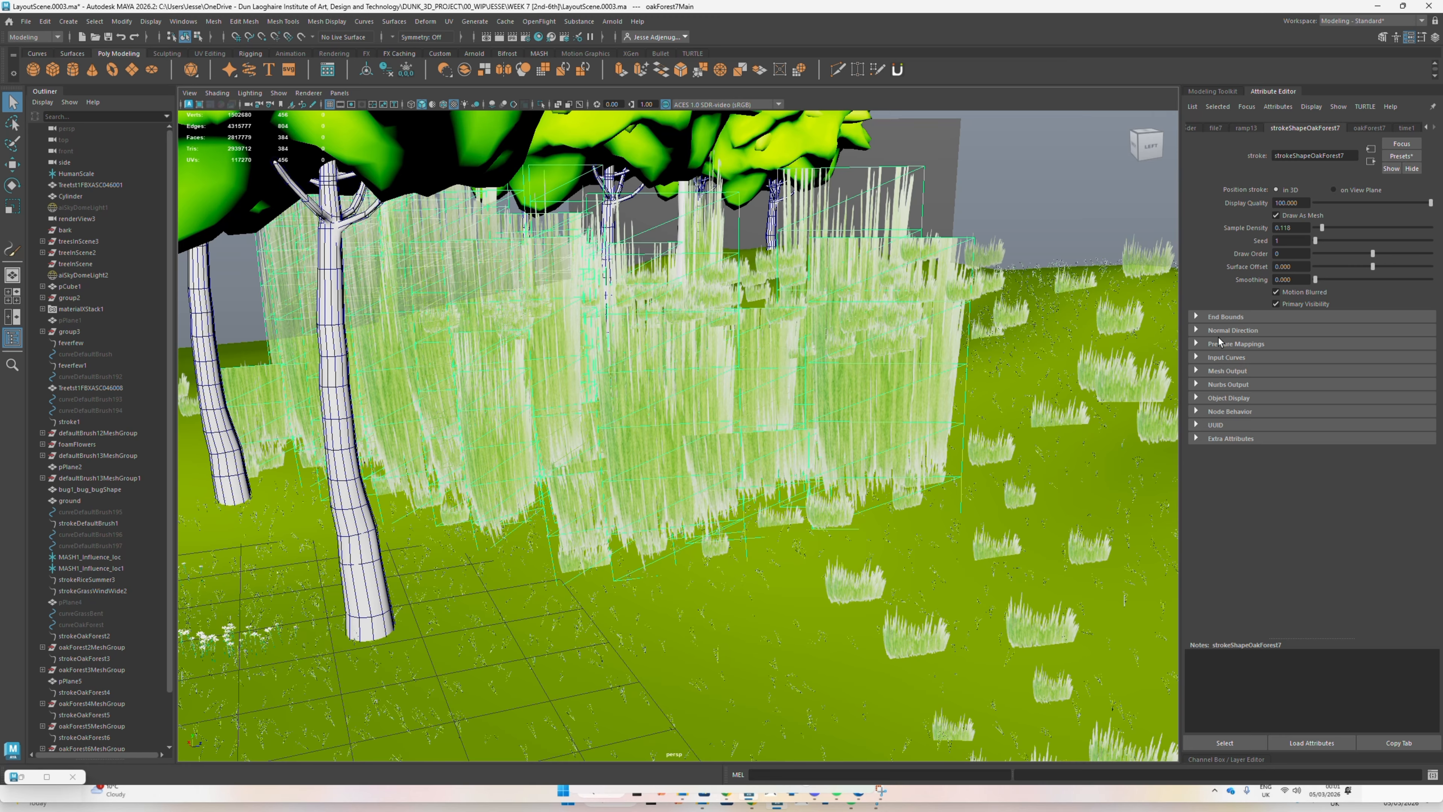
left_click(1384, 130)
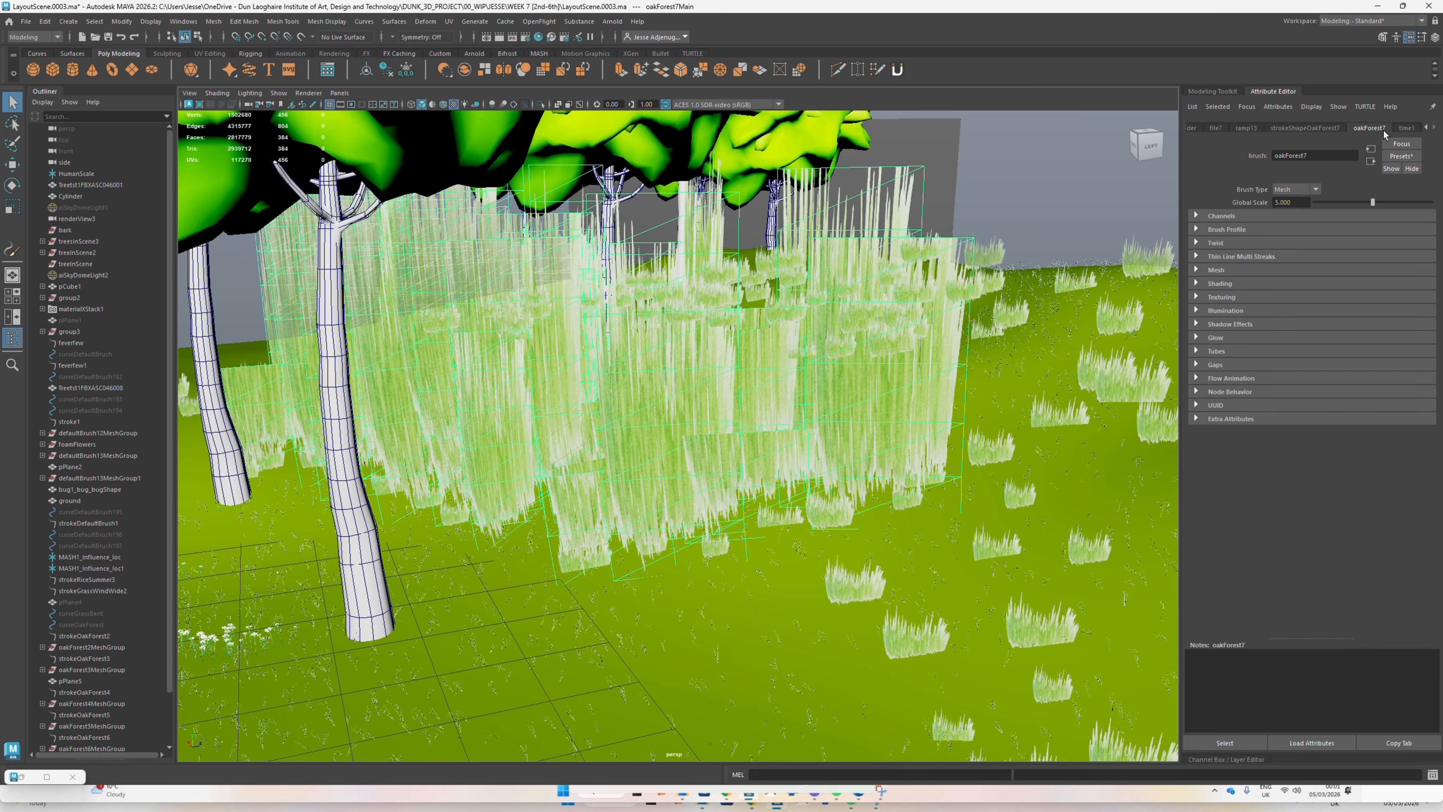
left_click(1299, 127)
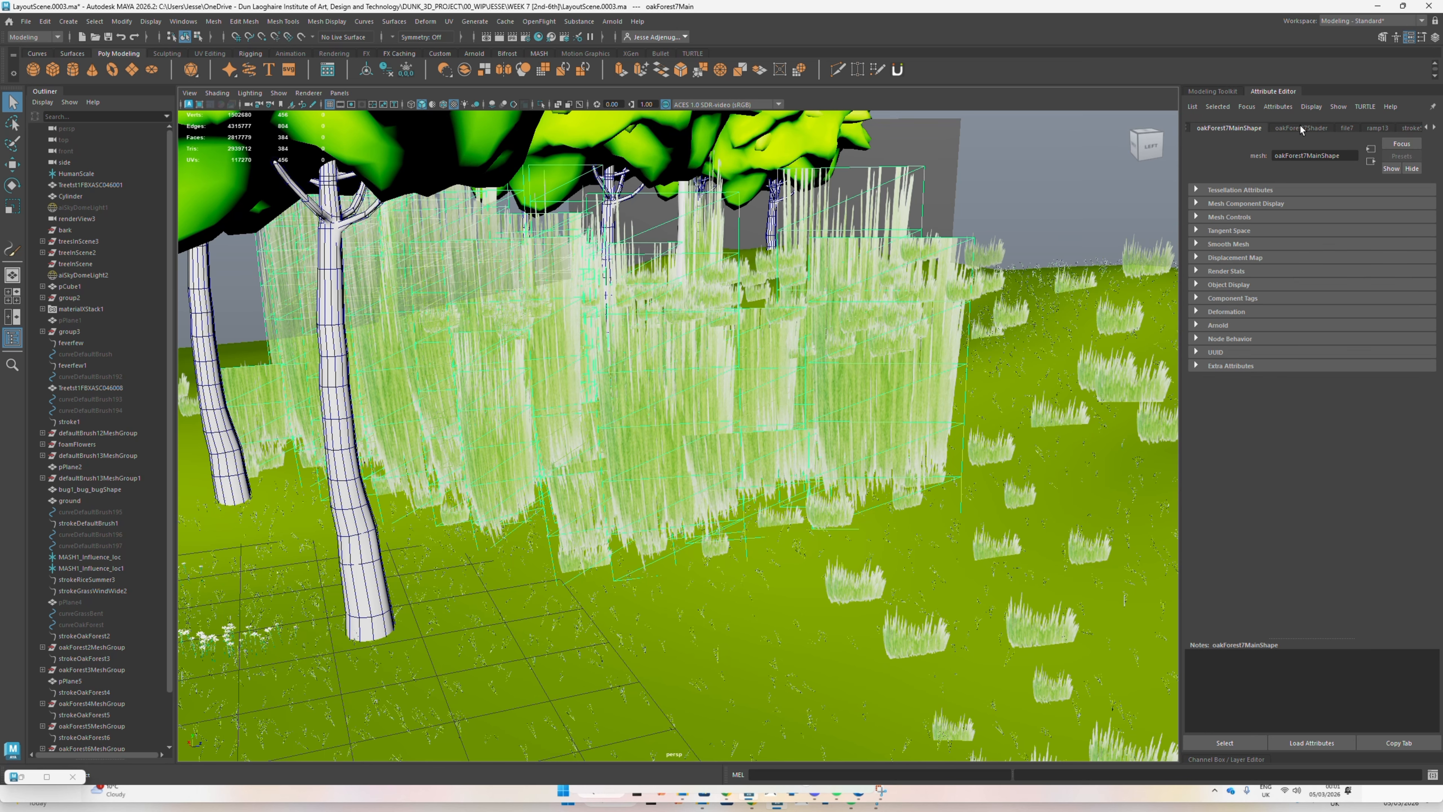
scroll(1302, 130, "up", 1)
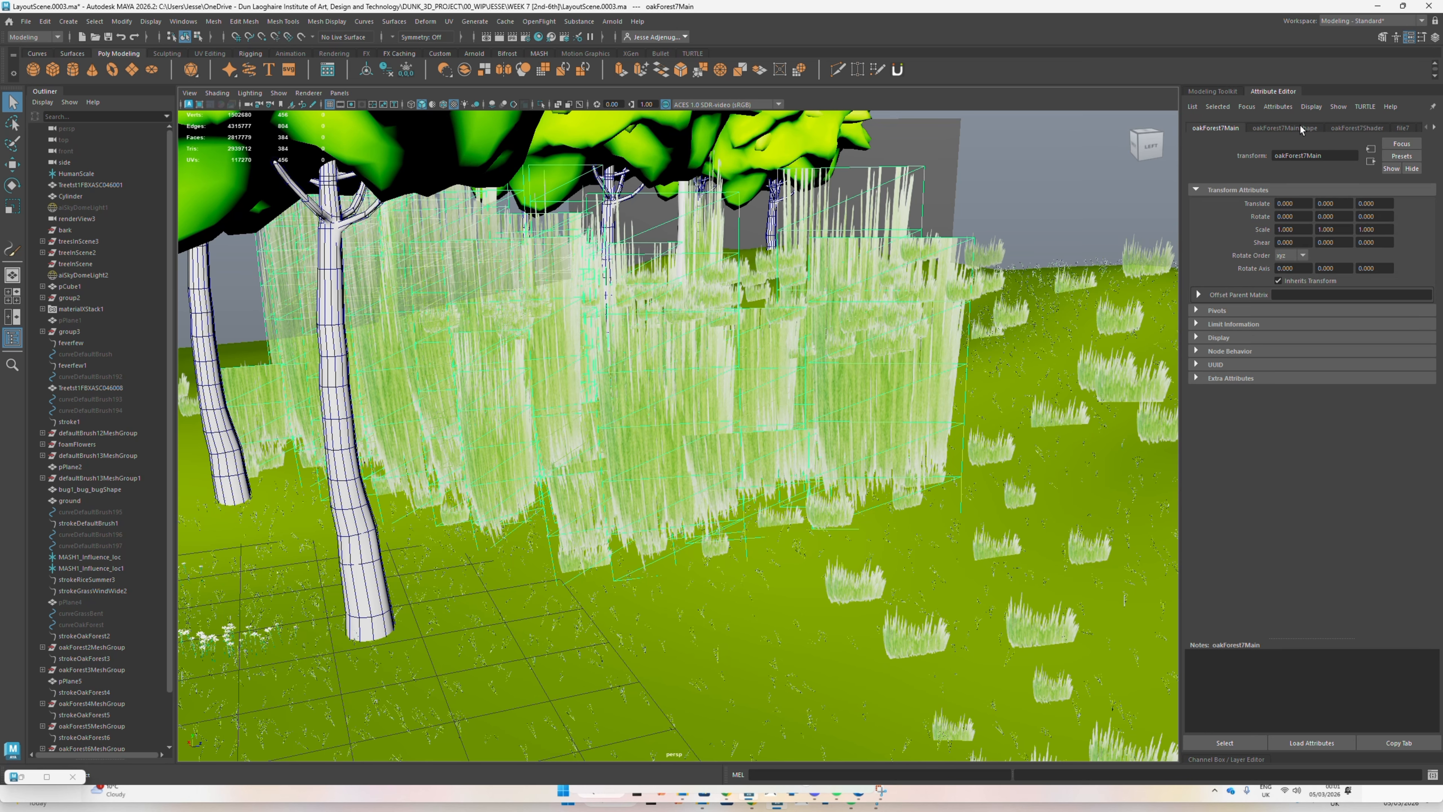
scroll(1301, 130, "down", 6)
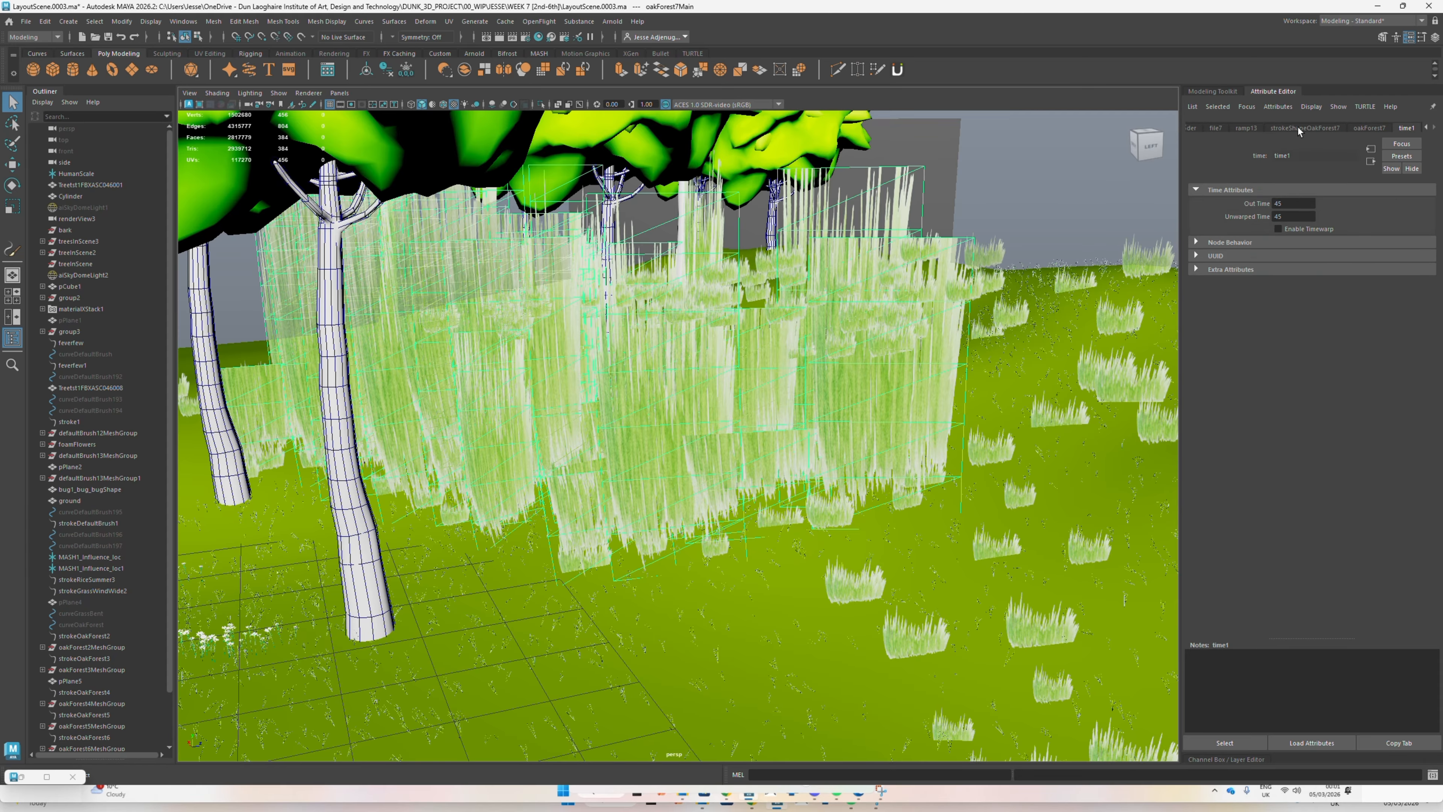
left_click(1298, 127)
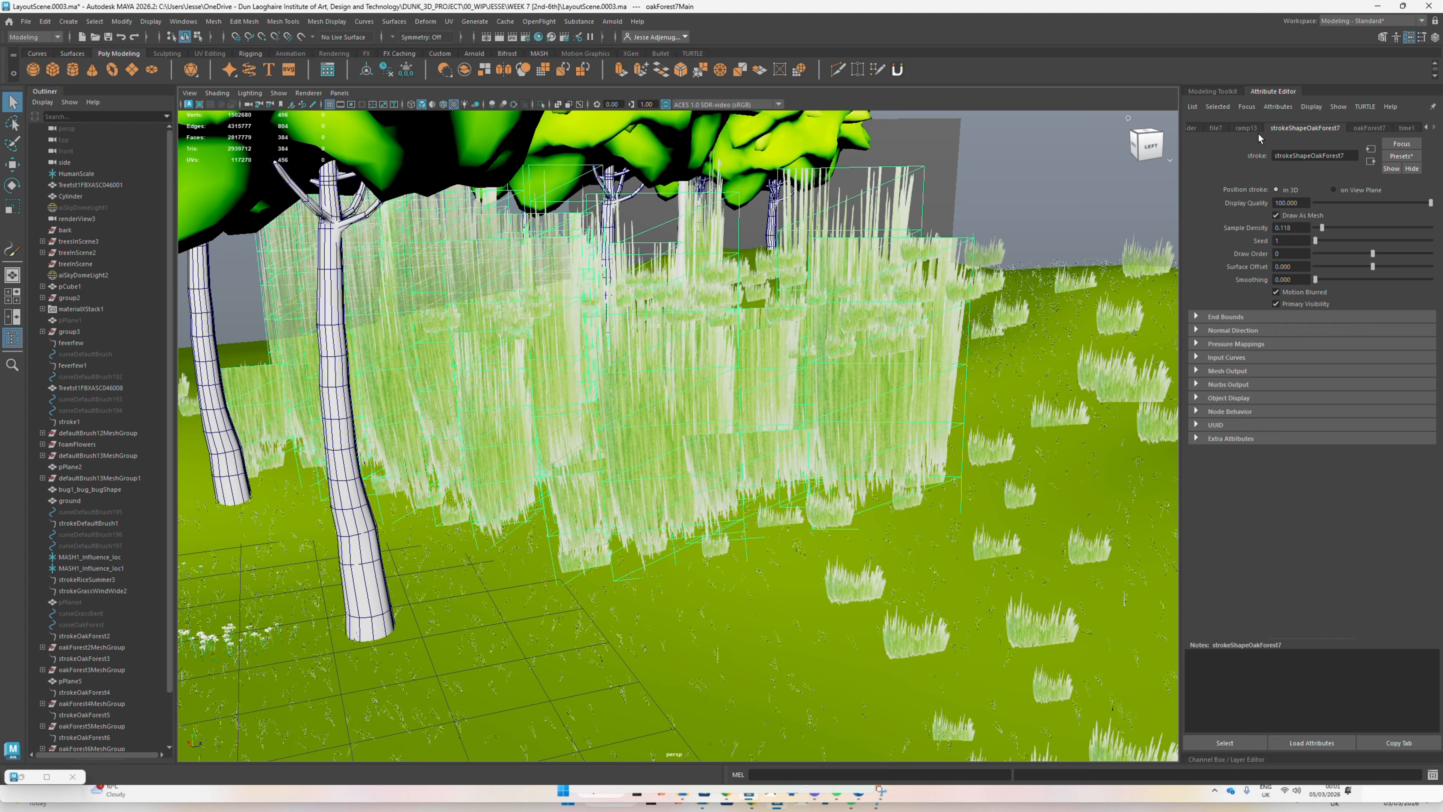
Examine the converted grass's ramp and file texture nodes alongside its transform, time and stroke shape nodes
scroll(1270, 127, "down", 1)
scroll(1271, 126, "up", 6)
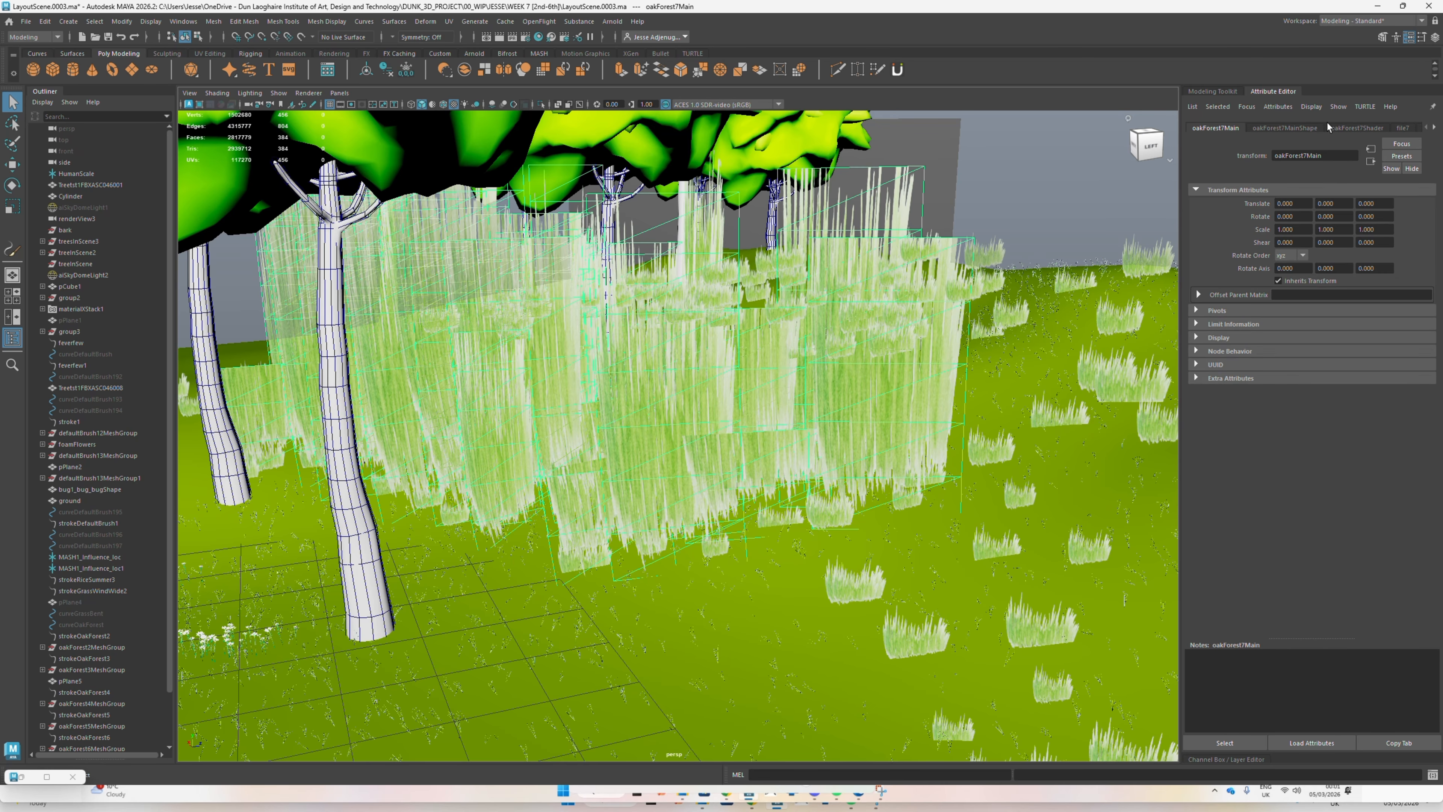
scroll(1327, 123, "down", 1)
scroll(1347, 126, "down", 5)
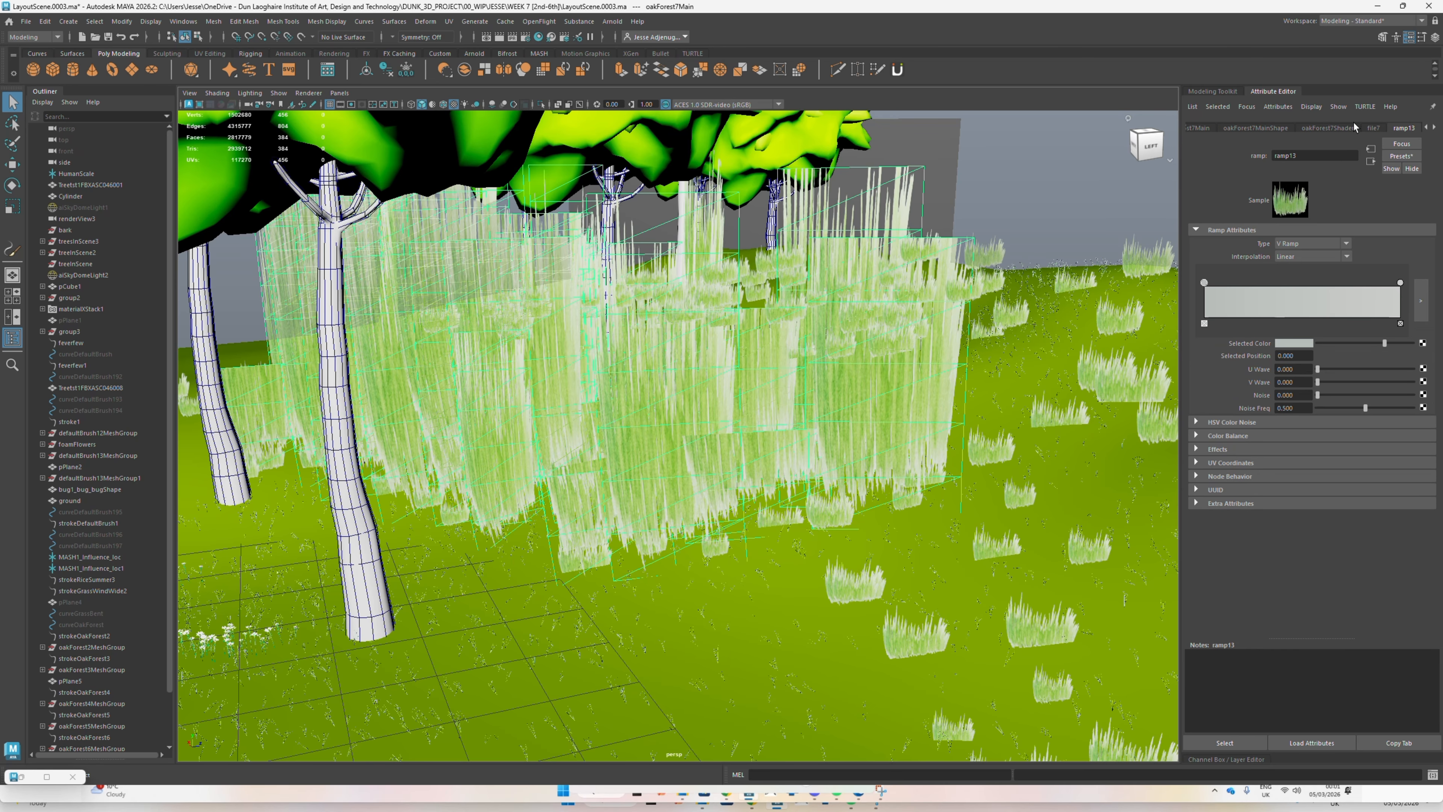
scroll(1354, 122, "down", 1)
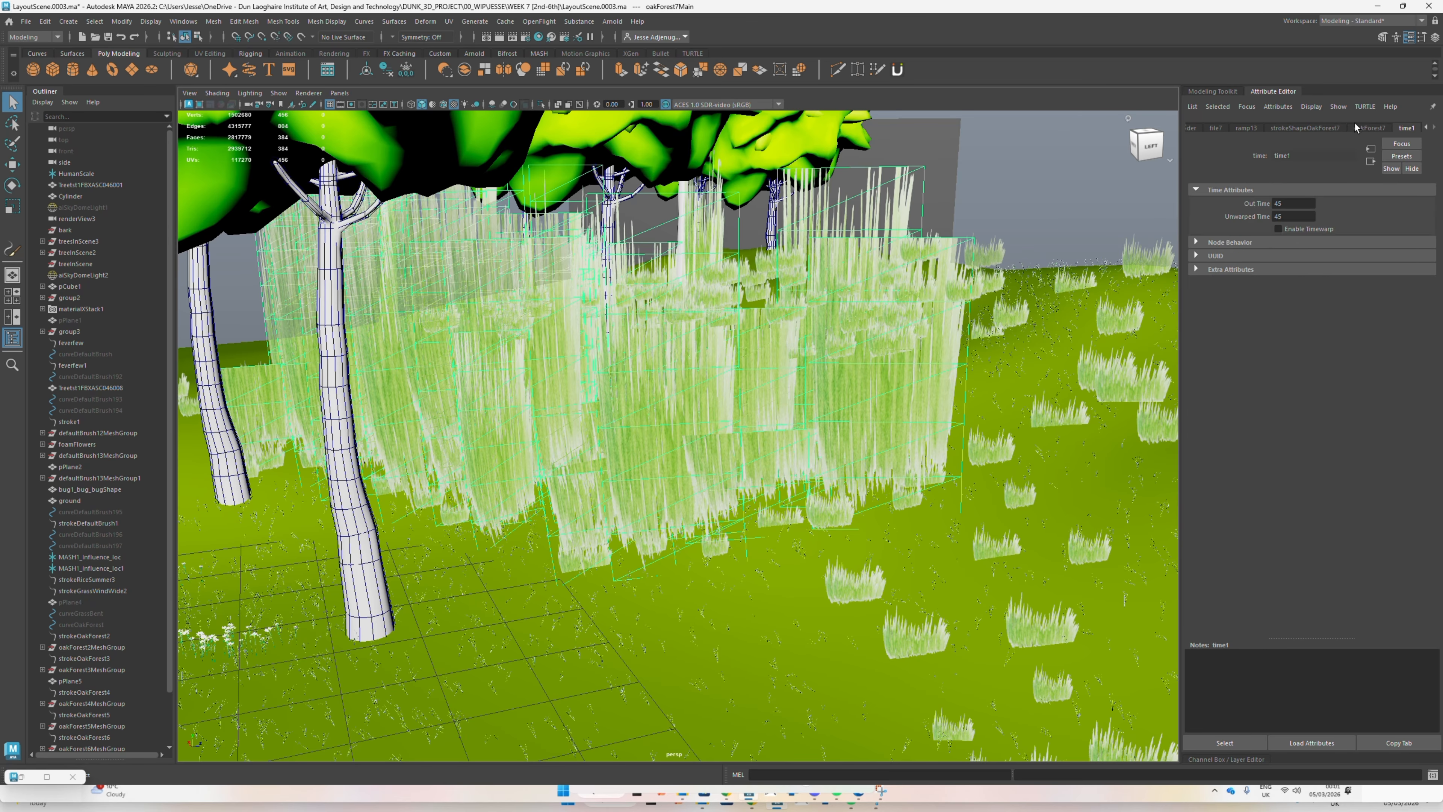
scroll(1355, 123, "up", 2)
scroll(1364, 127, "up", 5)
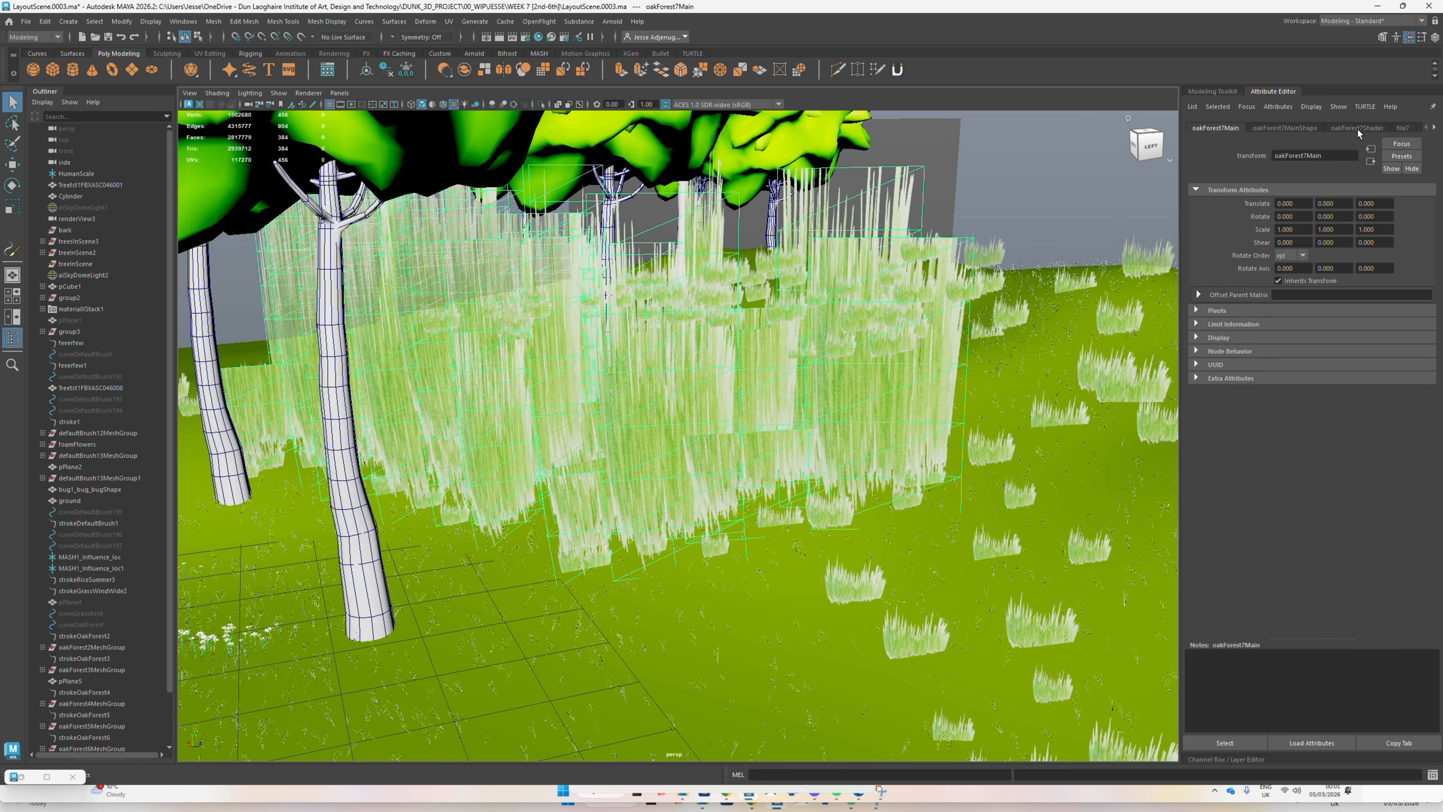
scroll(1293, 123, "down", 3)
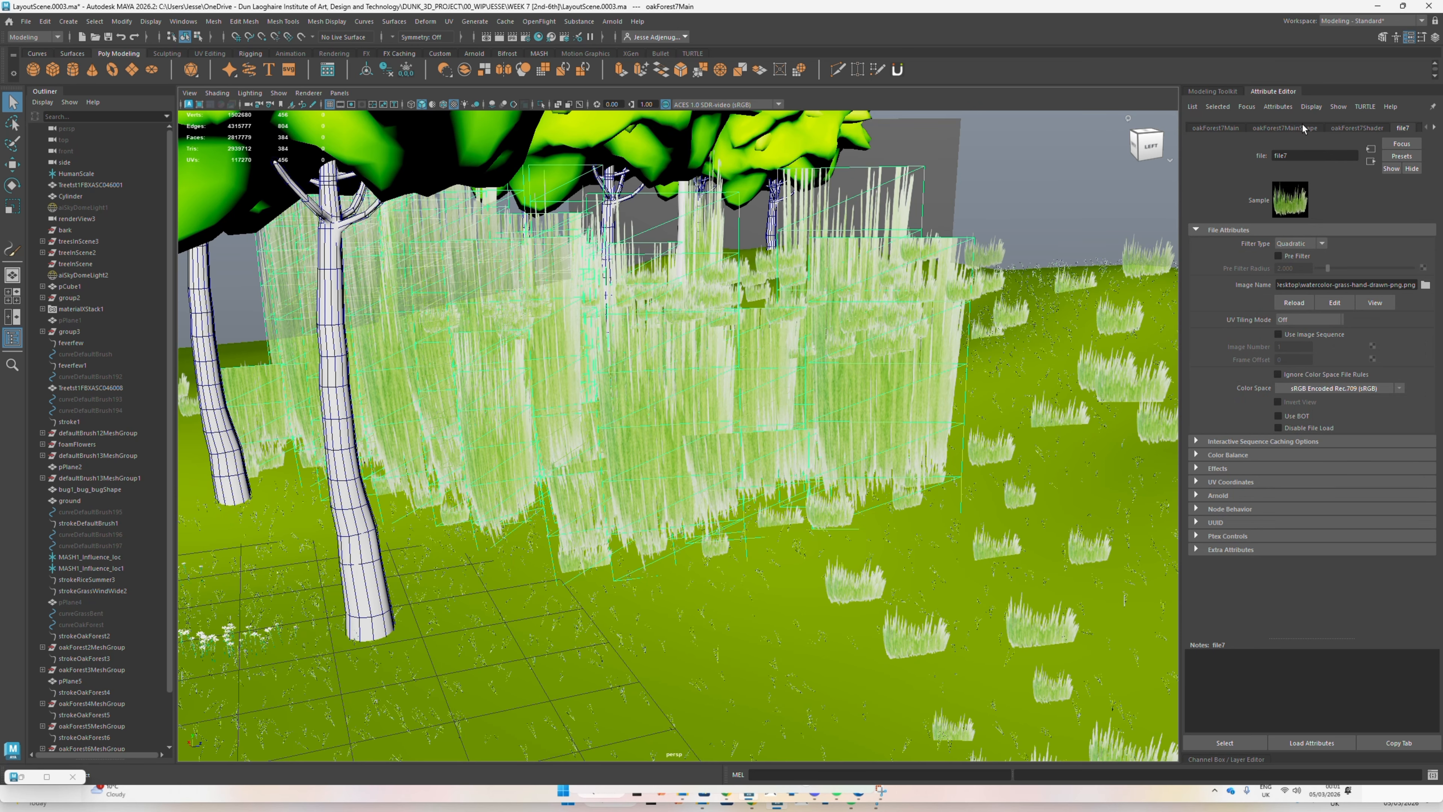
scroll(1302, 124, "down", 2)
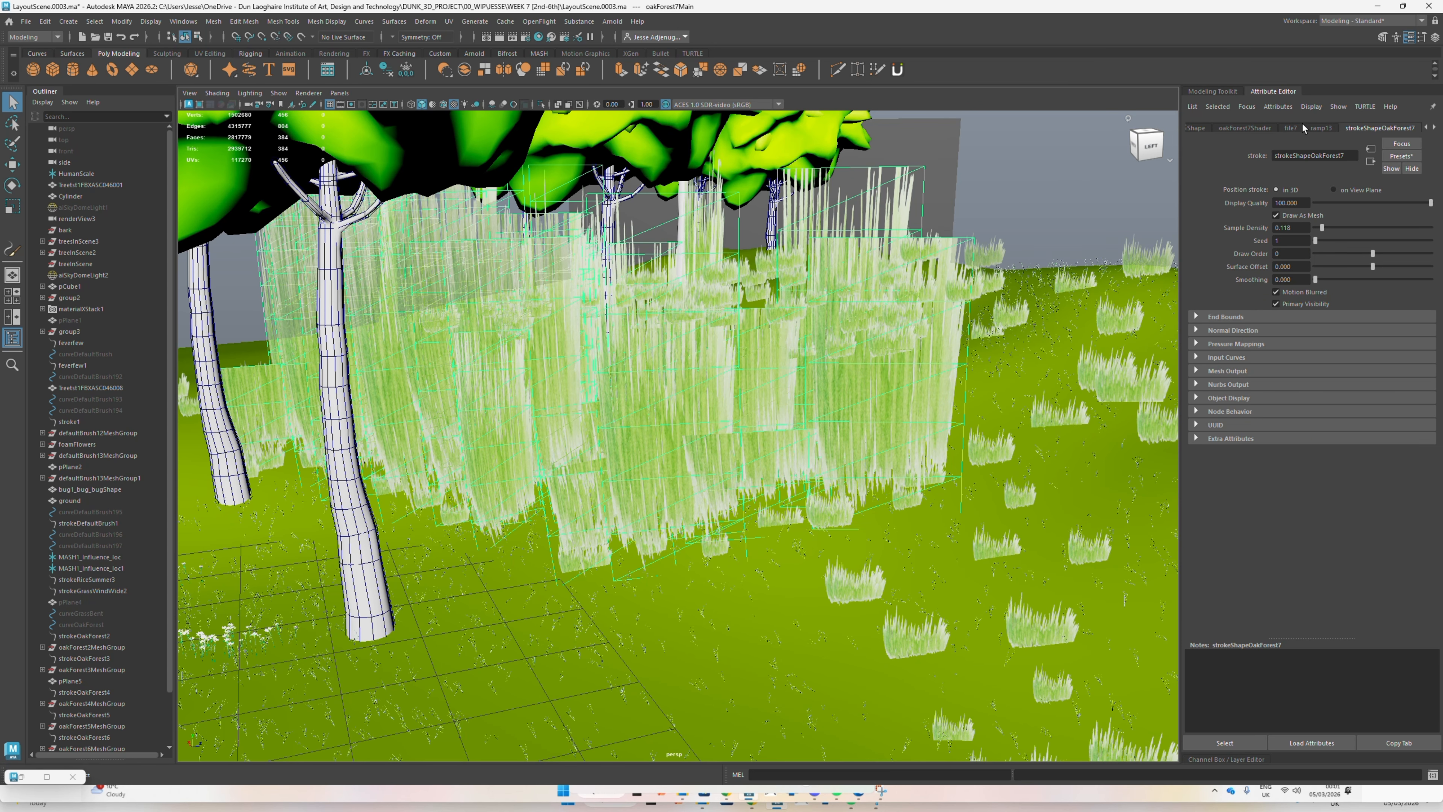
Try a smaller brush width in the oakForest7 brush profile
scroll(1302, 124, "down", 2)
scroll(1305, 129, "up", 1)
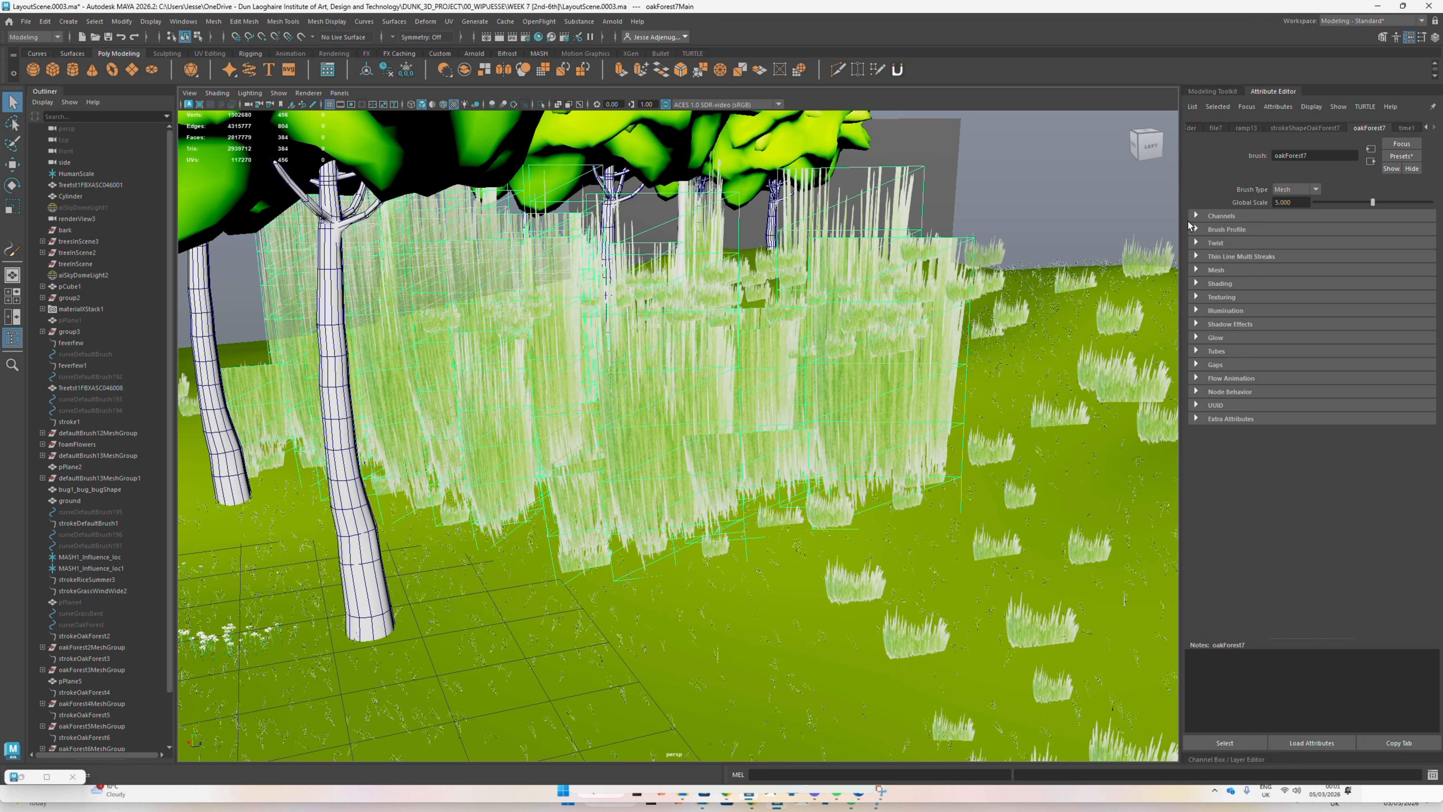
left_click(1199, 230)
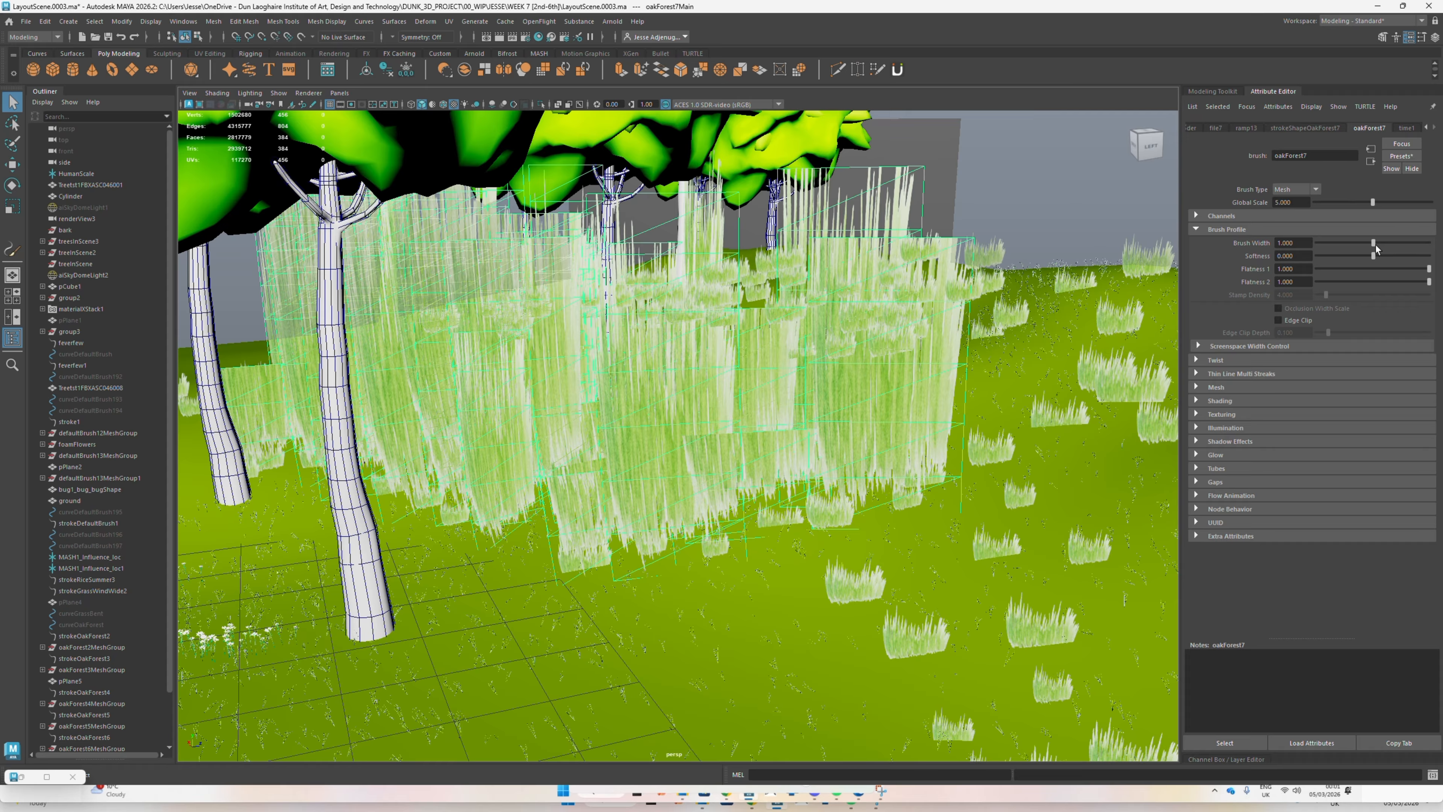
mouse_move(1376, 248)
left_mouse_down()
mouse_move(1280, 257)
mouse_move(1406, 237)
mouse_move(1397, 257)
mouse_move(1298, 272)
mouse_move(1340, 257)
left_mouse_up()
Set Tubes Per Step to 1 in the oakForest7 brush's tube creation settings
left_click(1196, 469)
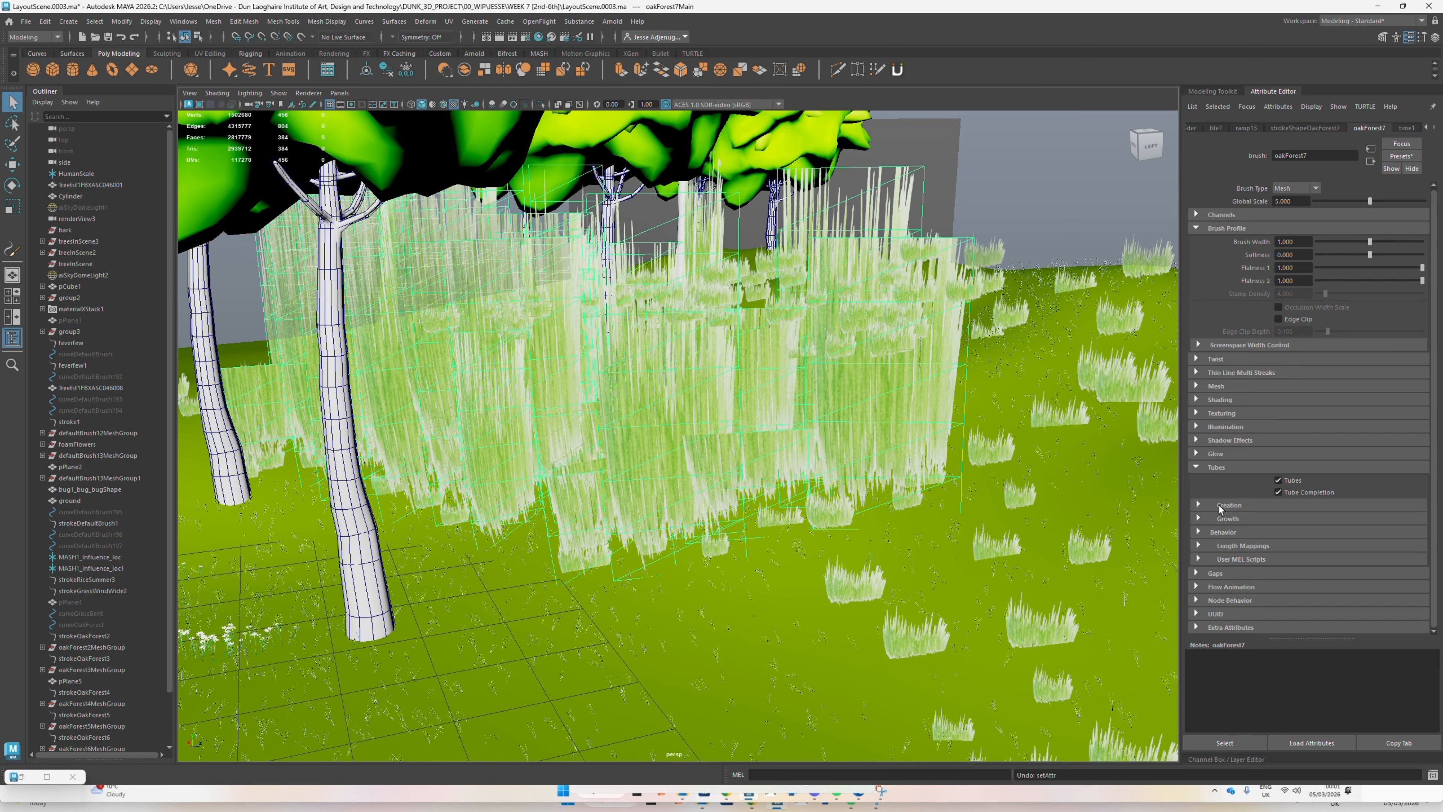
left_click(1199, 504)
scroll(1261, 491, "down", 2)
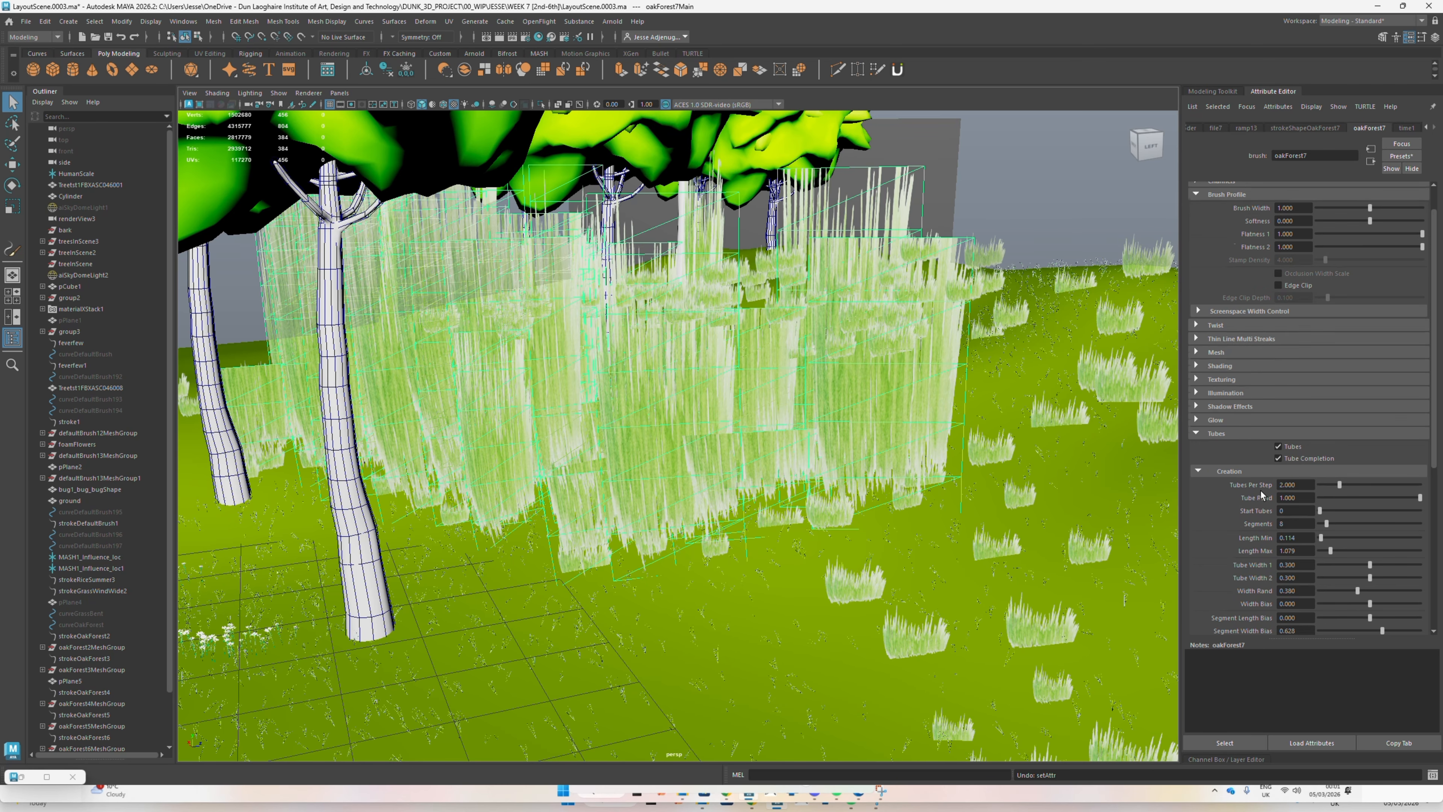
scroll(1261, 491, "down", 1)
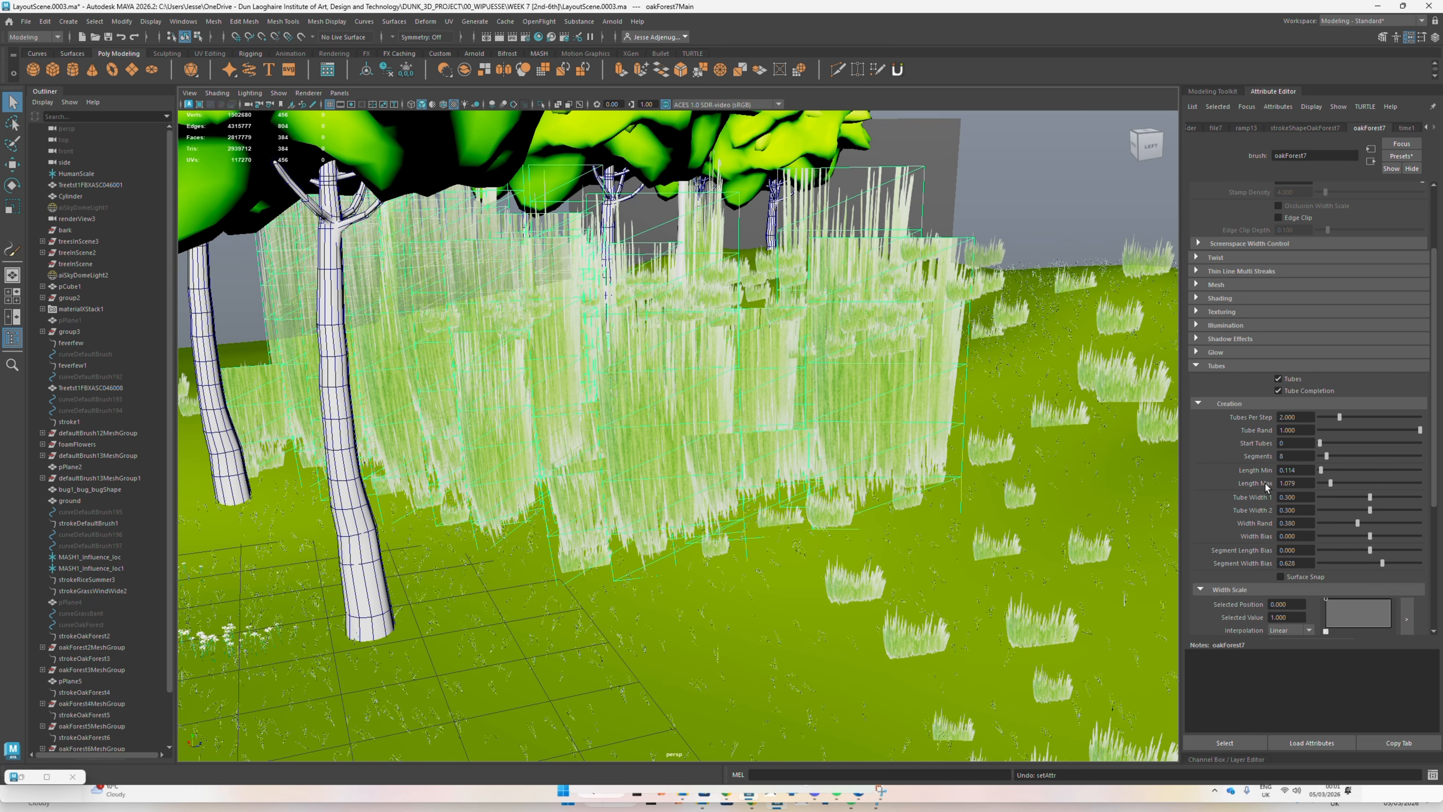
scroll(1265, 482, "down", 1)
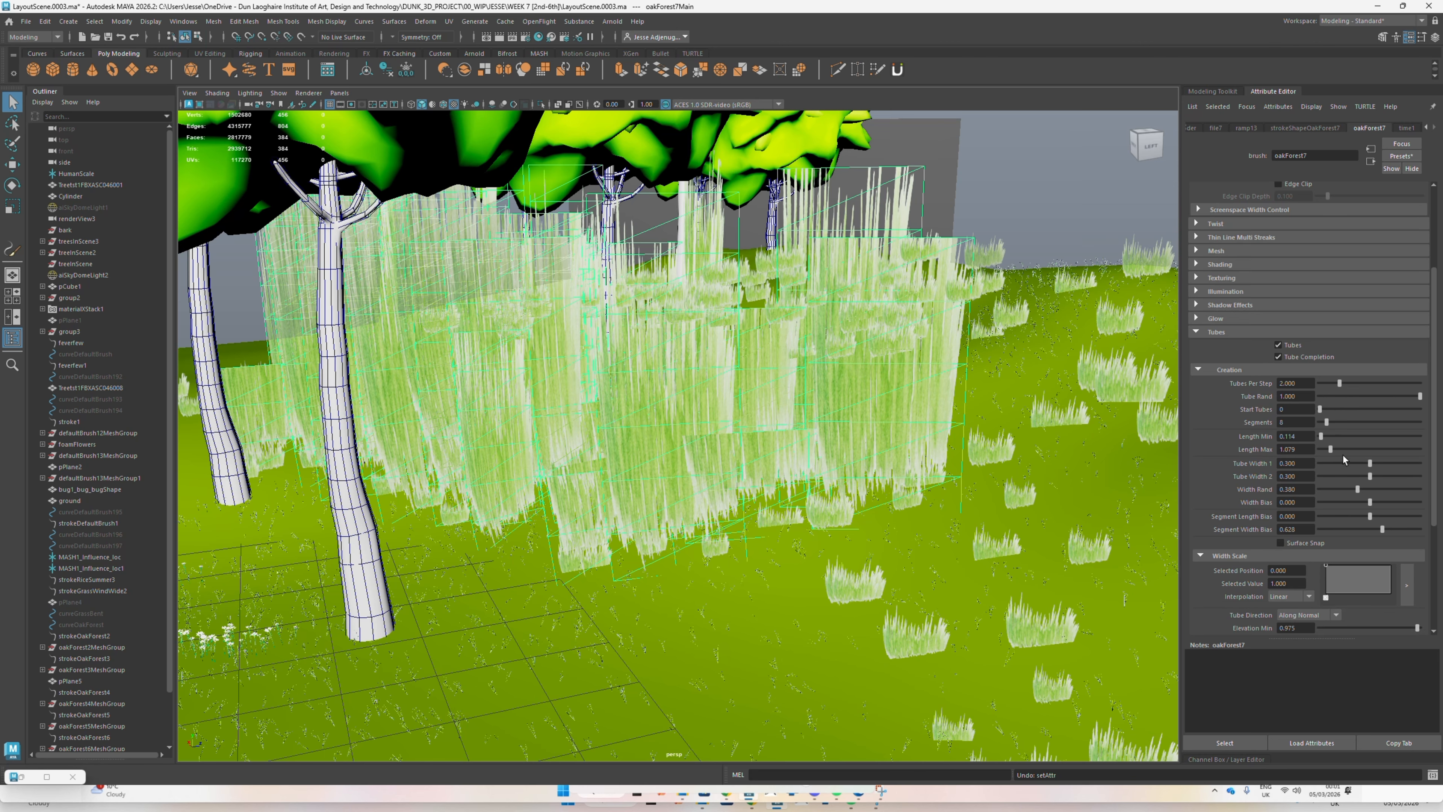
mouse_move(1338, 384)
left_mouse_down()
mouse_move(1321, 392)
mouse_move(1439, 384)
mouse_move(1326, 392)
left_mouse_up()
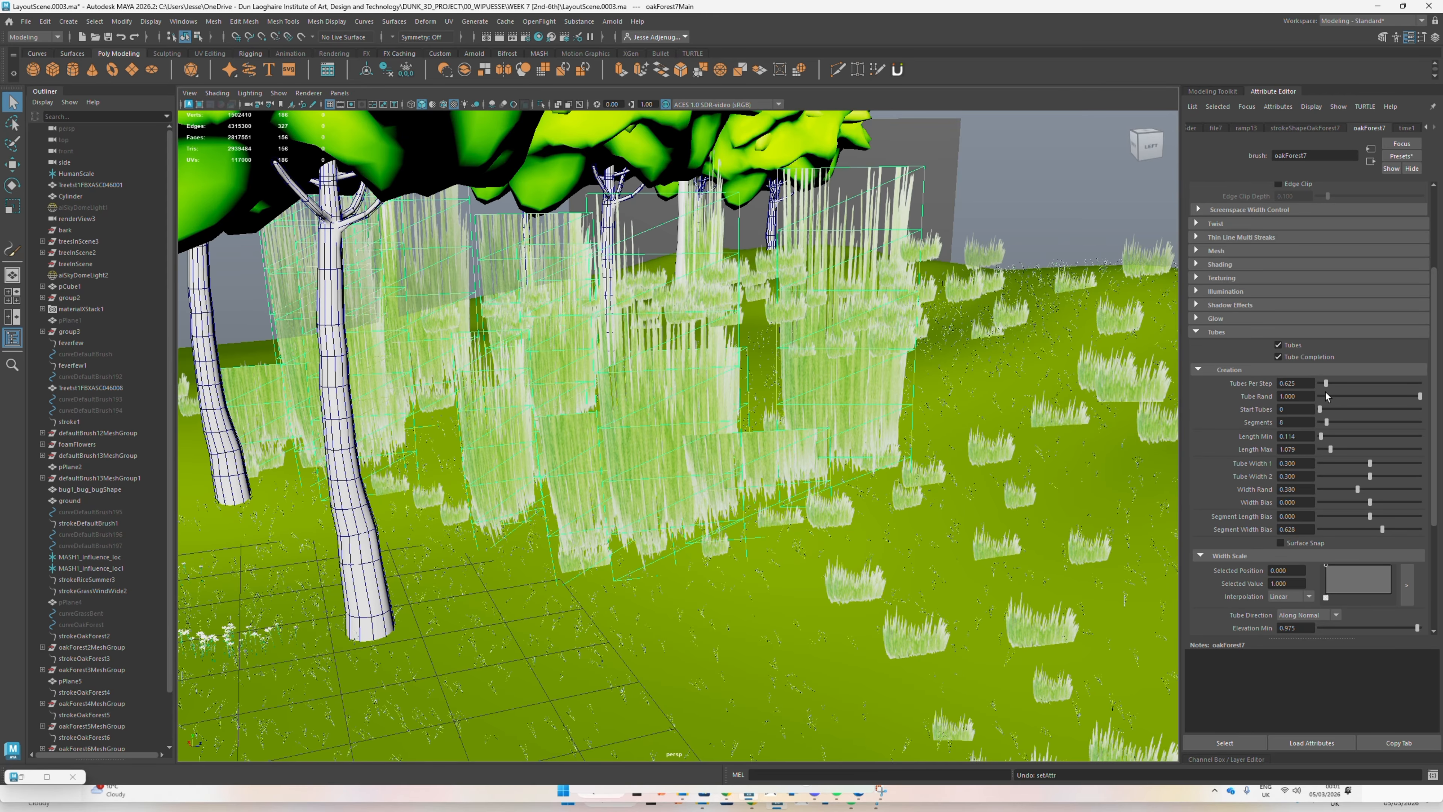
double_click(1303, 384)
type("1")
key("Return")
Check the thinned grass in the scene and in the separate Persp View window, moving that window out of the way
scroll(700, 318, "down", 5)
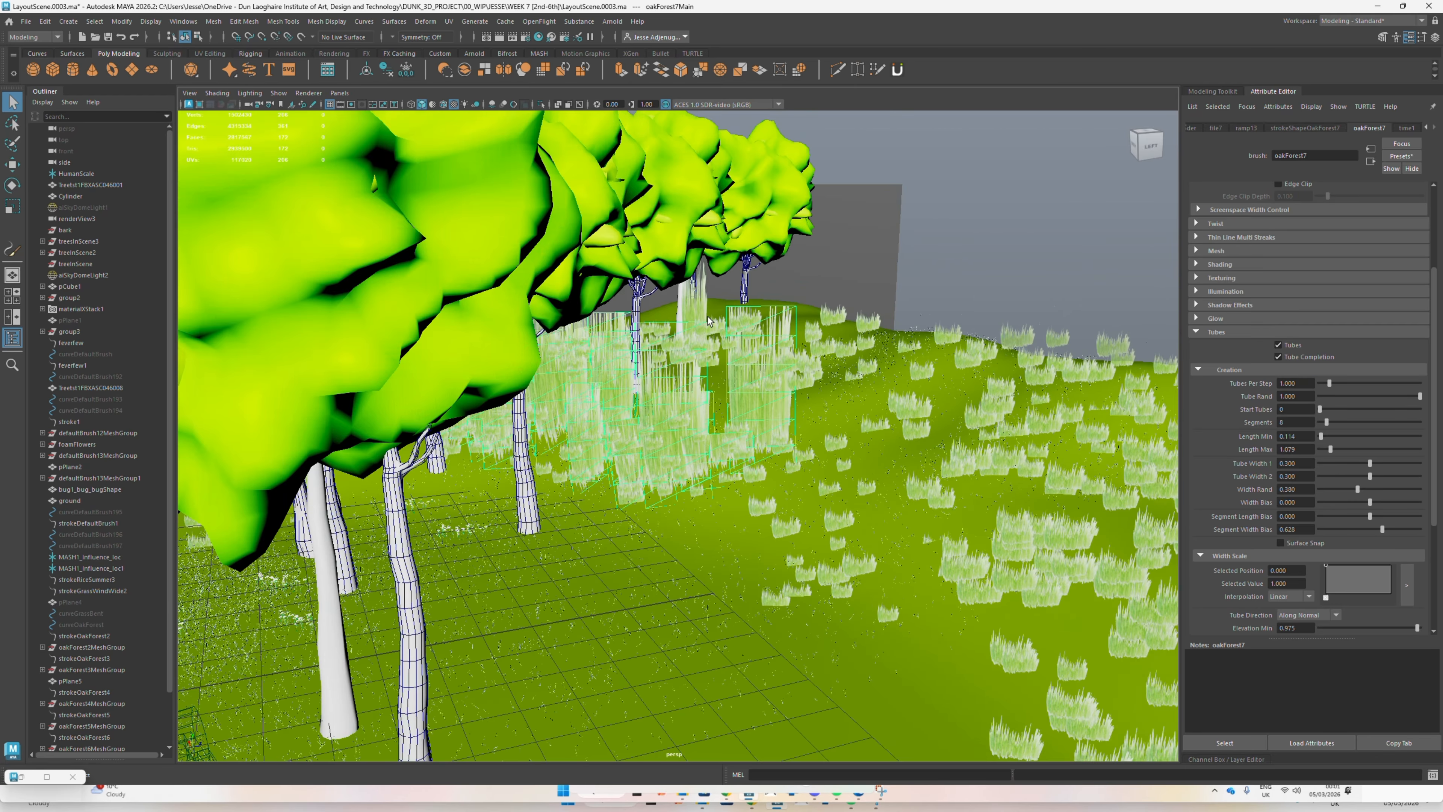
left_click_drag(766, 319, 831, 324, "alt")
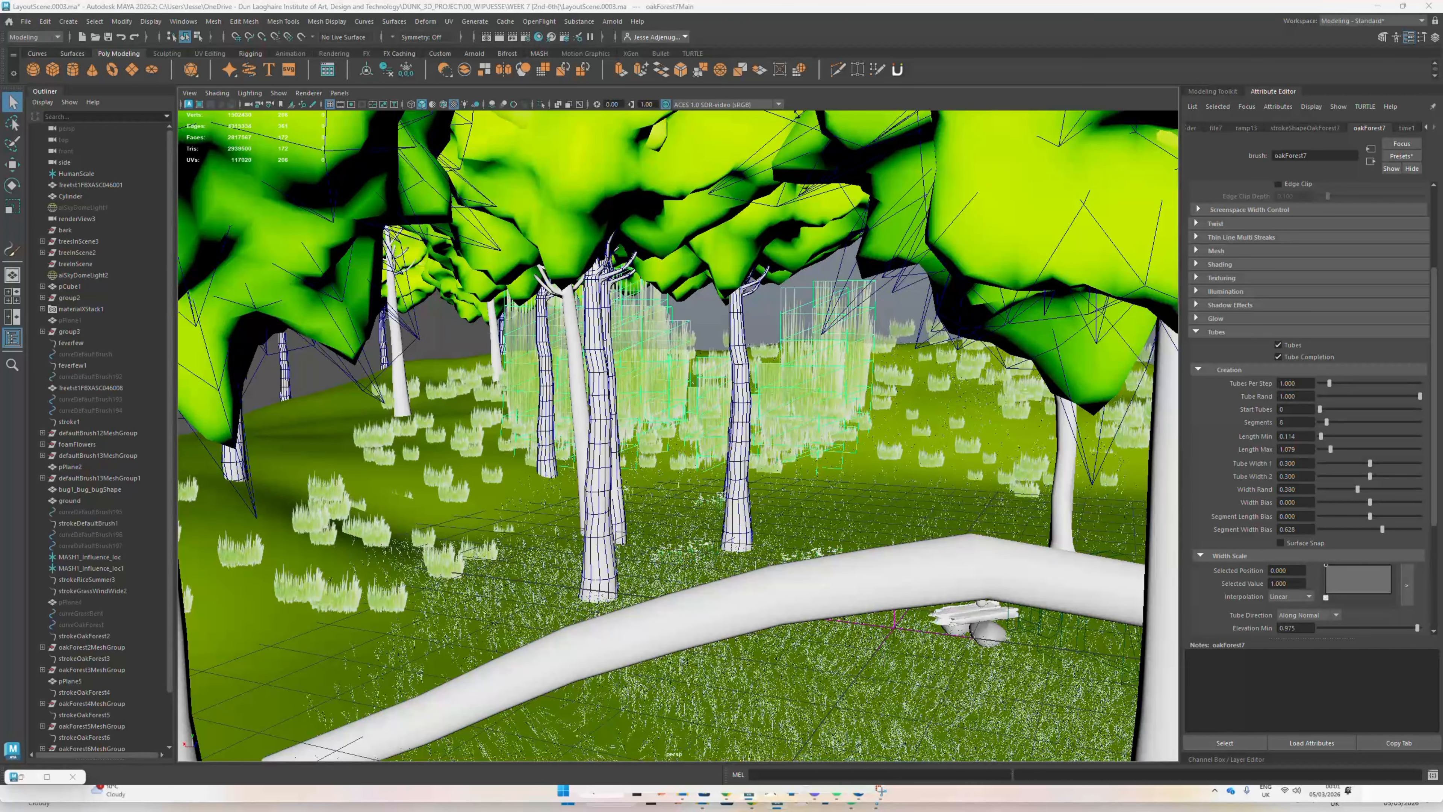
key("alt+Tab")
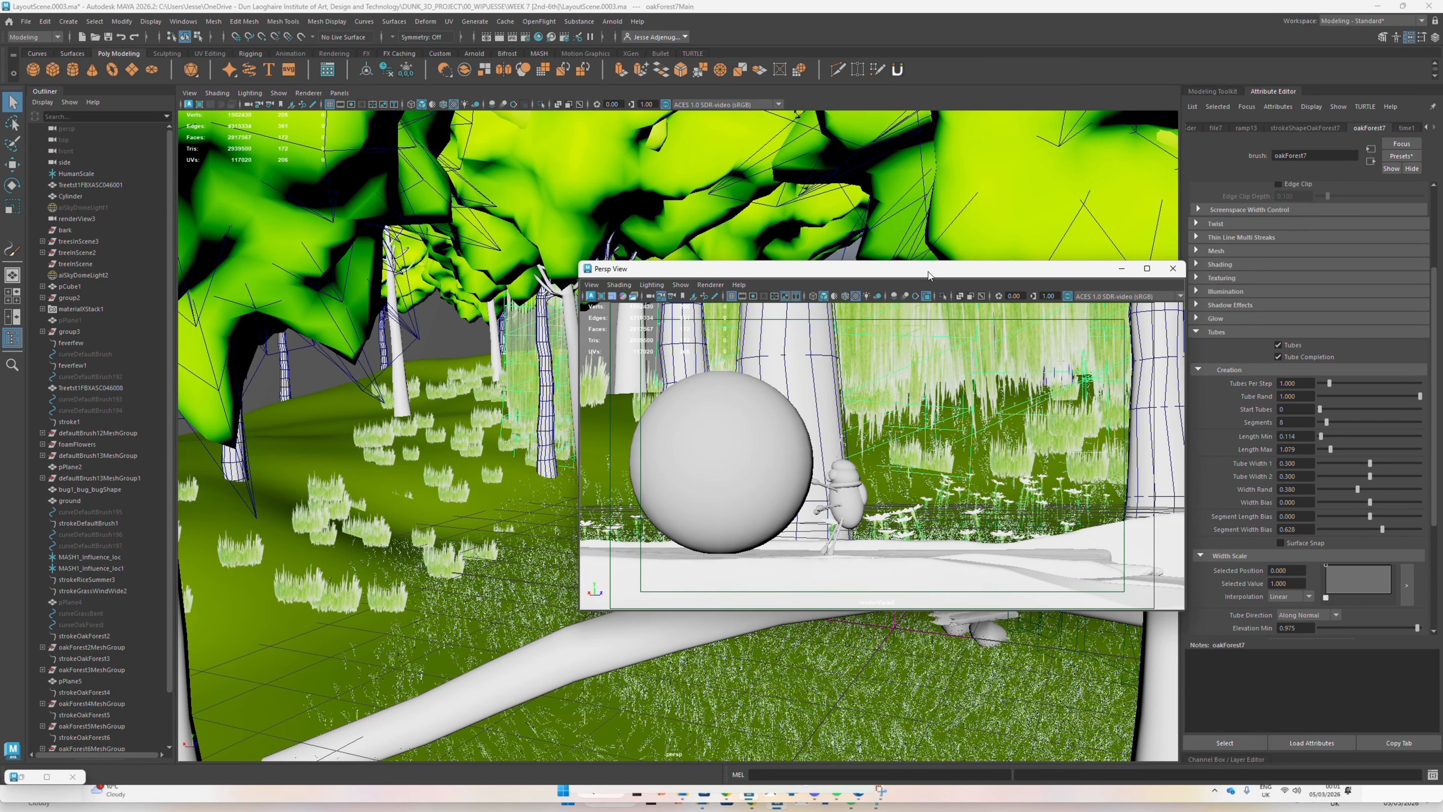
left_click_drag(928, 275, 1442, 273)
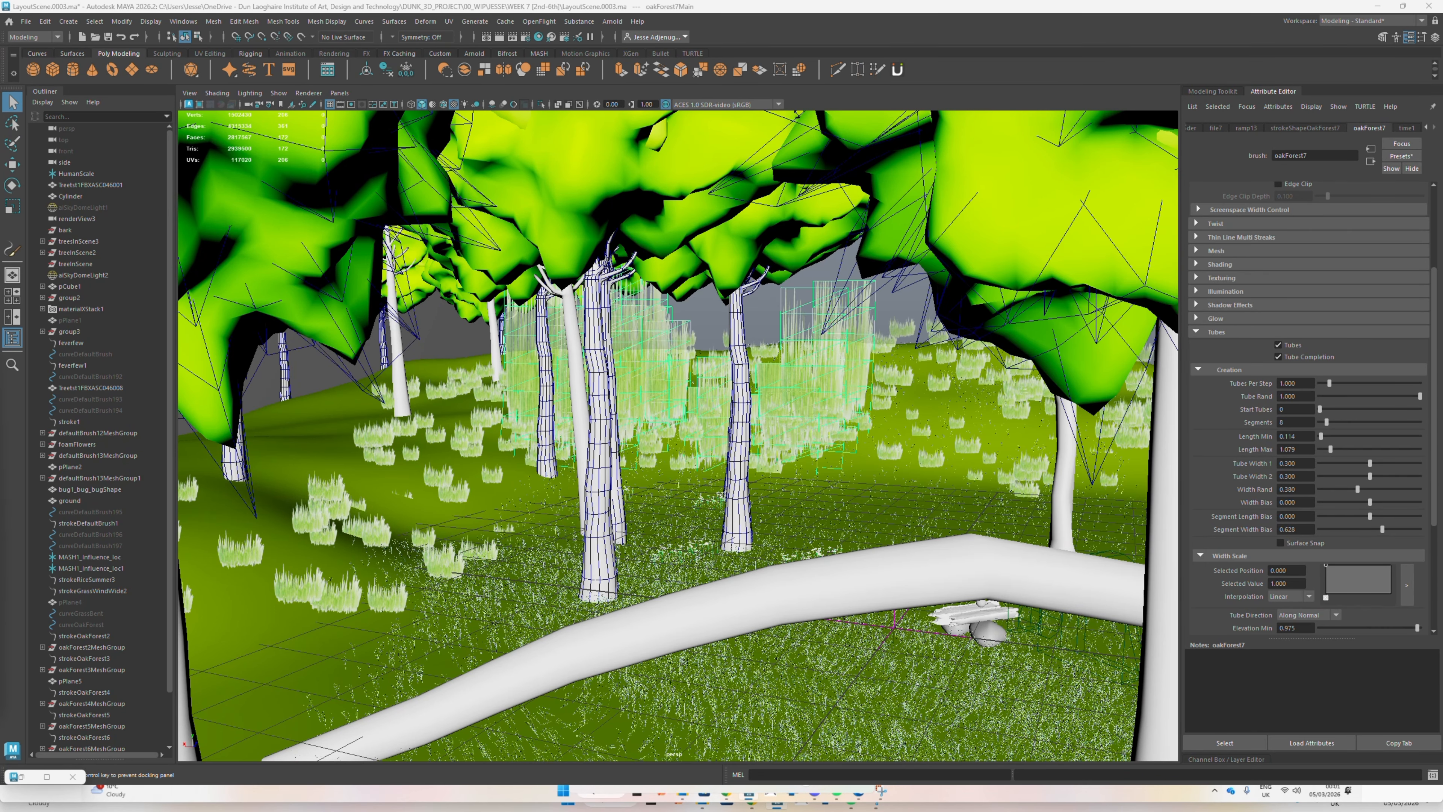
scroll(744, 370, "up", 3)
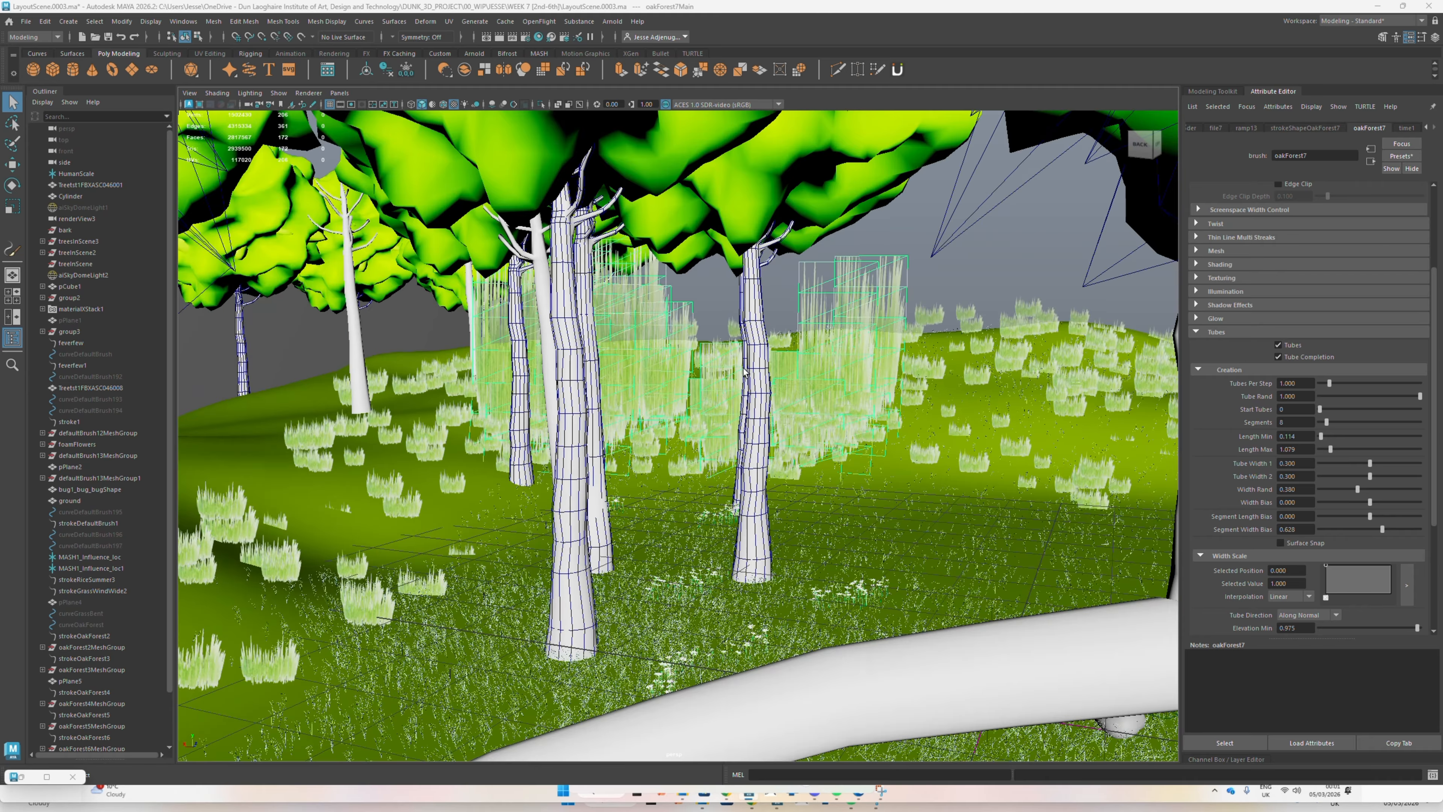
scroll(763, 364, "up", 4)
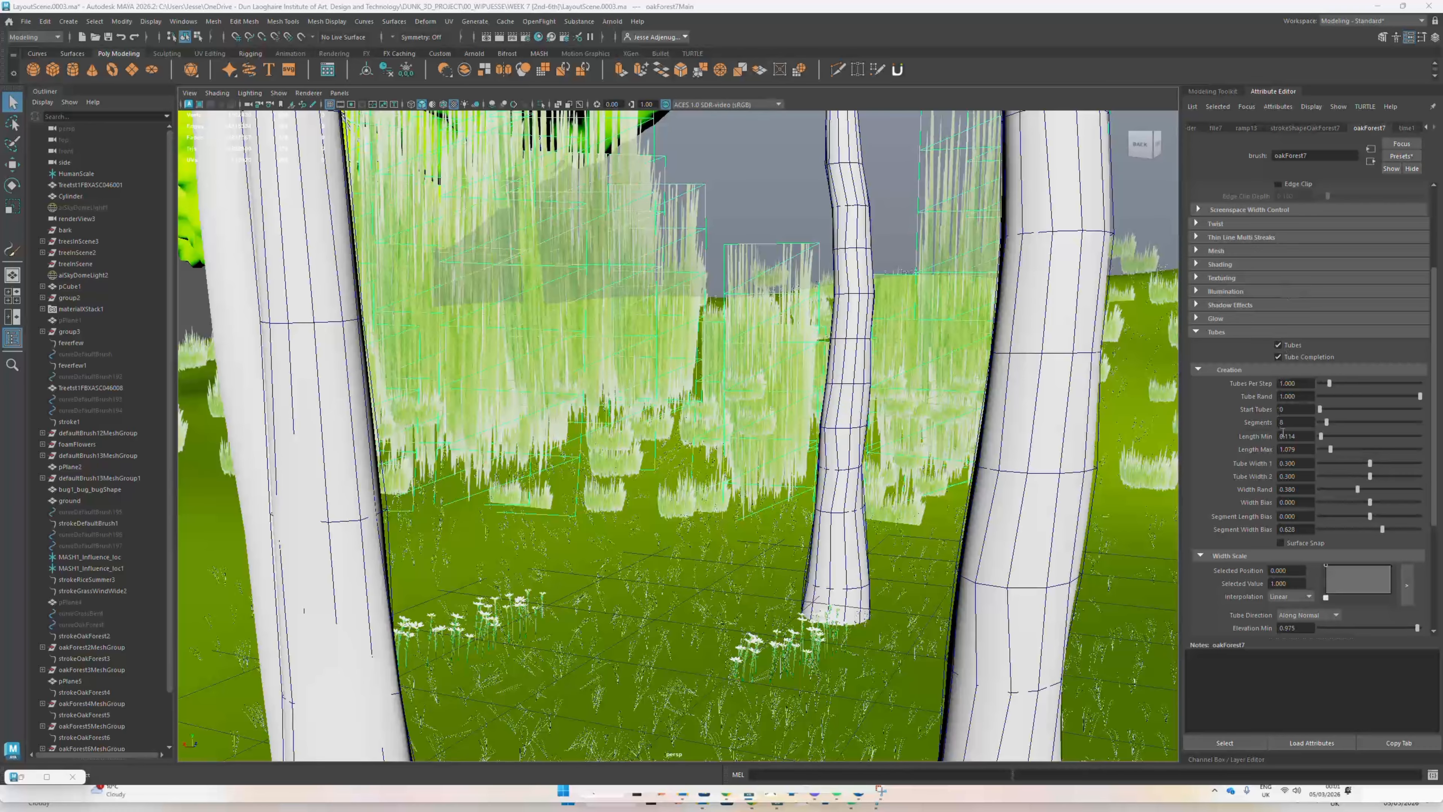
Try adjusting the Width Scale ramp in the oakForest7 brush's tube creation settings
scroll(1282, 434, "down", 5)
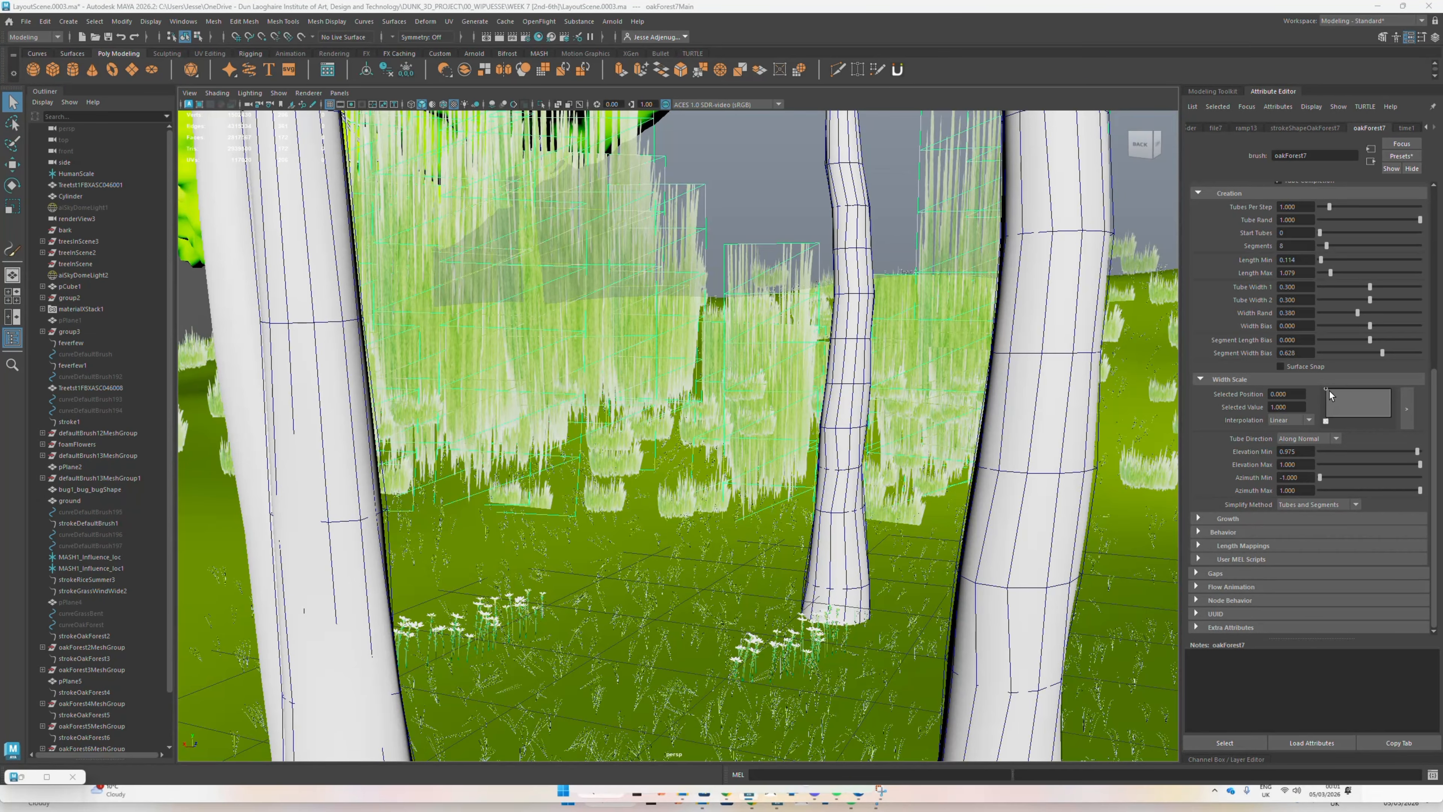
left_click_drag(1328, 389, 1214, 376)
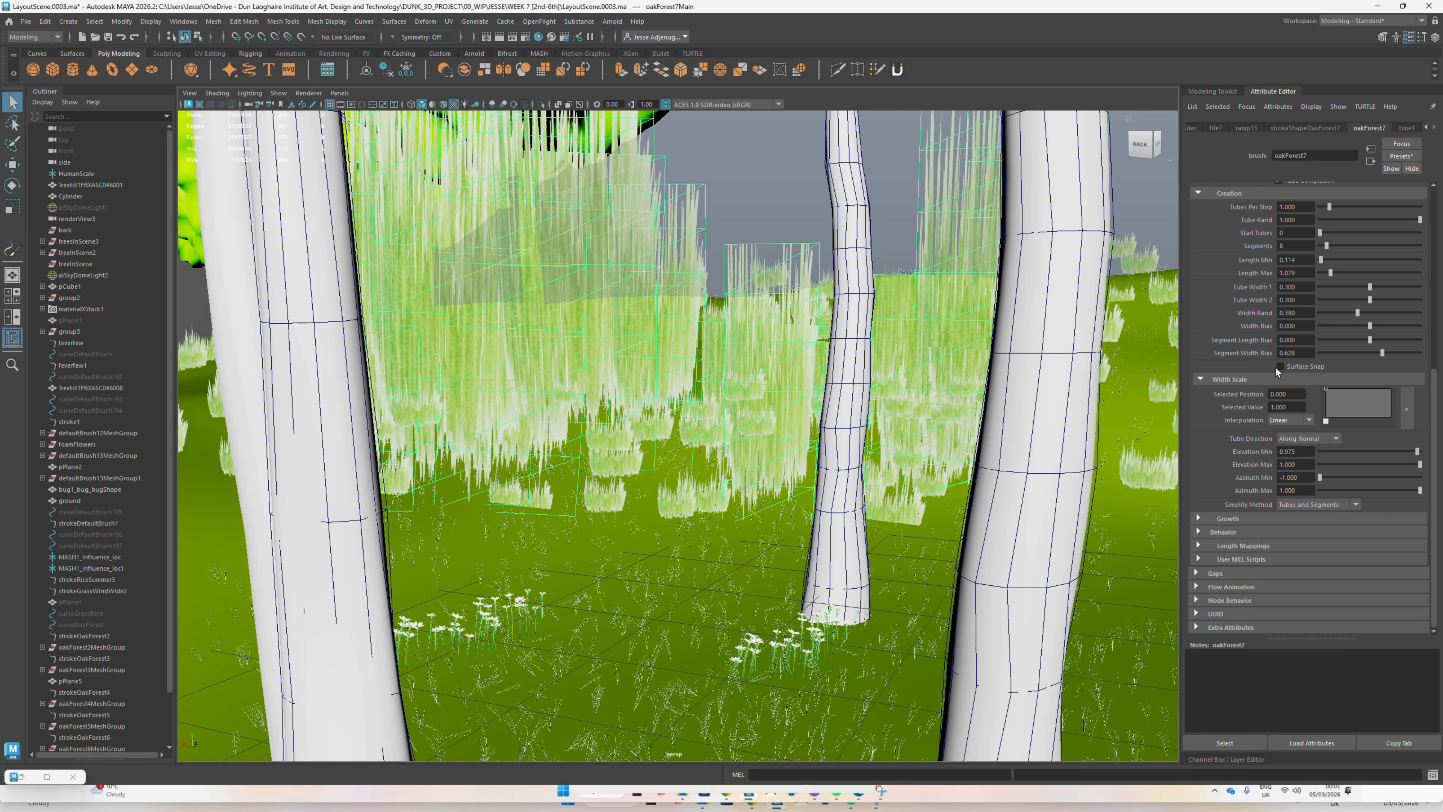
scroll(615, 292, "down", 7)
scroll(615, 292, "up", 3)
mouse_move(615, 292)
left_mouse_down("alt")
mouse_move(519, 281)
mouse_move(664, 300)
mouse_move(596, 290)
left_mouse_up("alt")
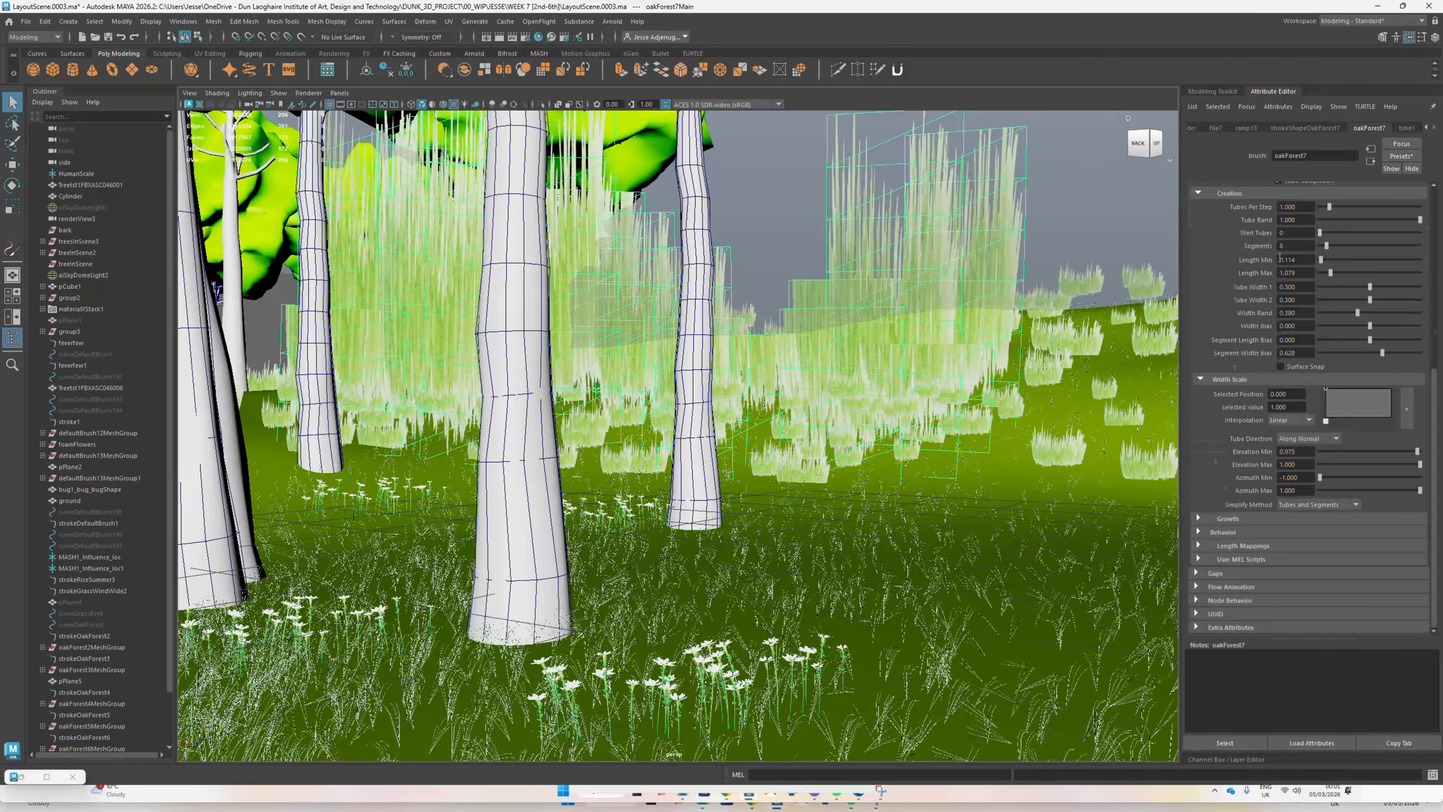
Reduce the oakForest7 brush's Global Scale to 1.250 and its tube Length Max to 0.909
scroll(1279, 257, "up", 5)
scroll(1279, 256, "up", 2)
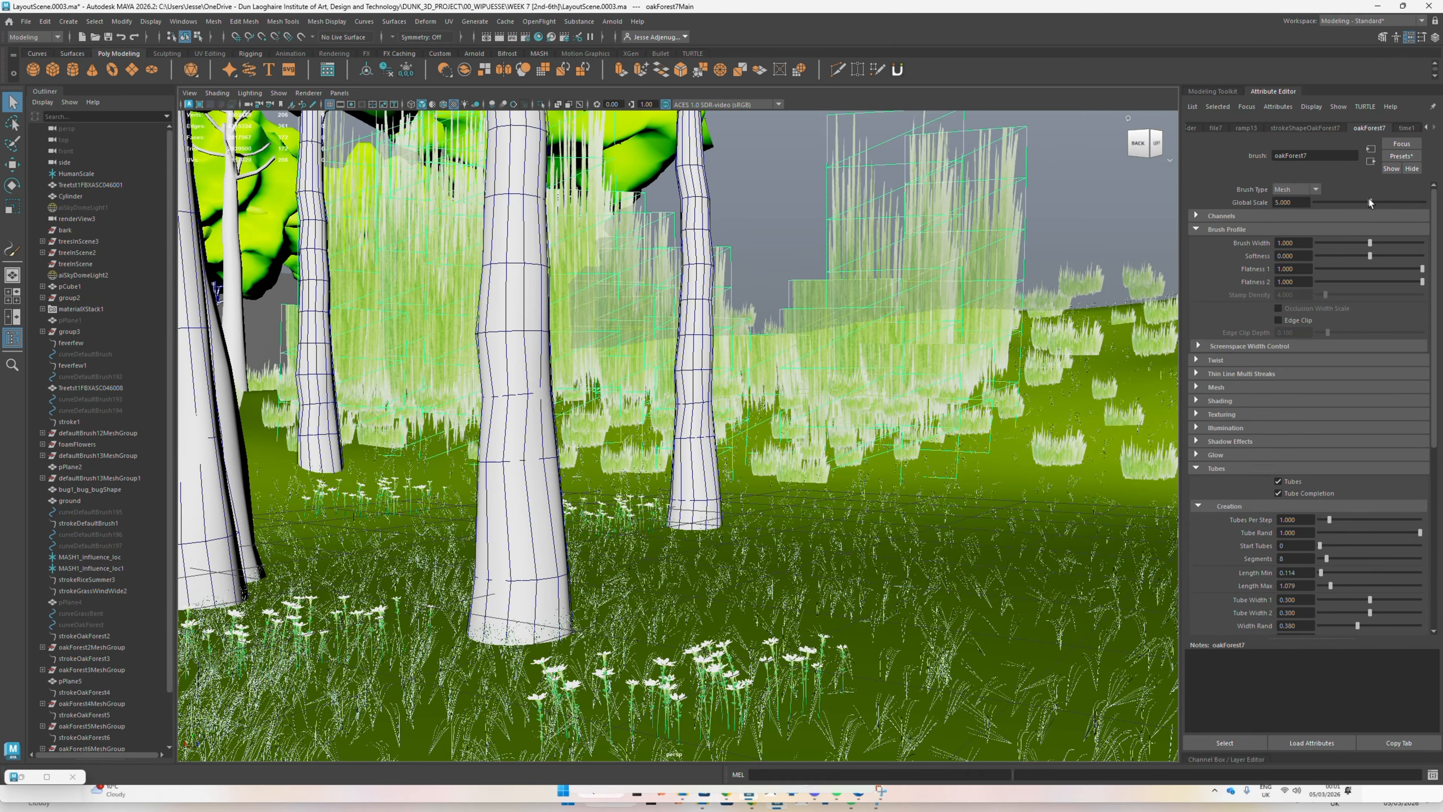
left_click_drag(1368, 201, 1327, 217)
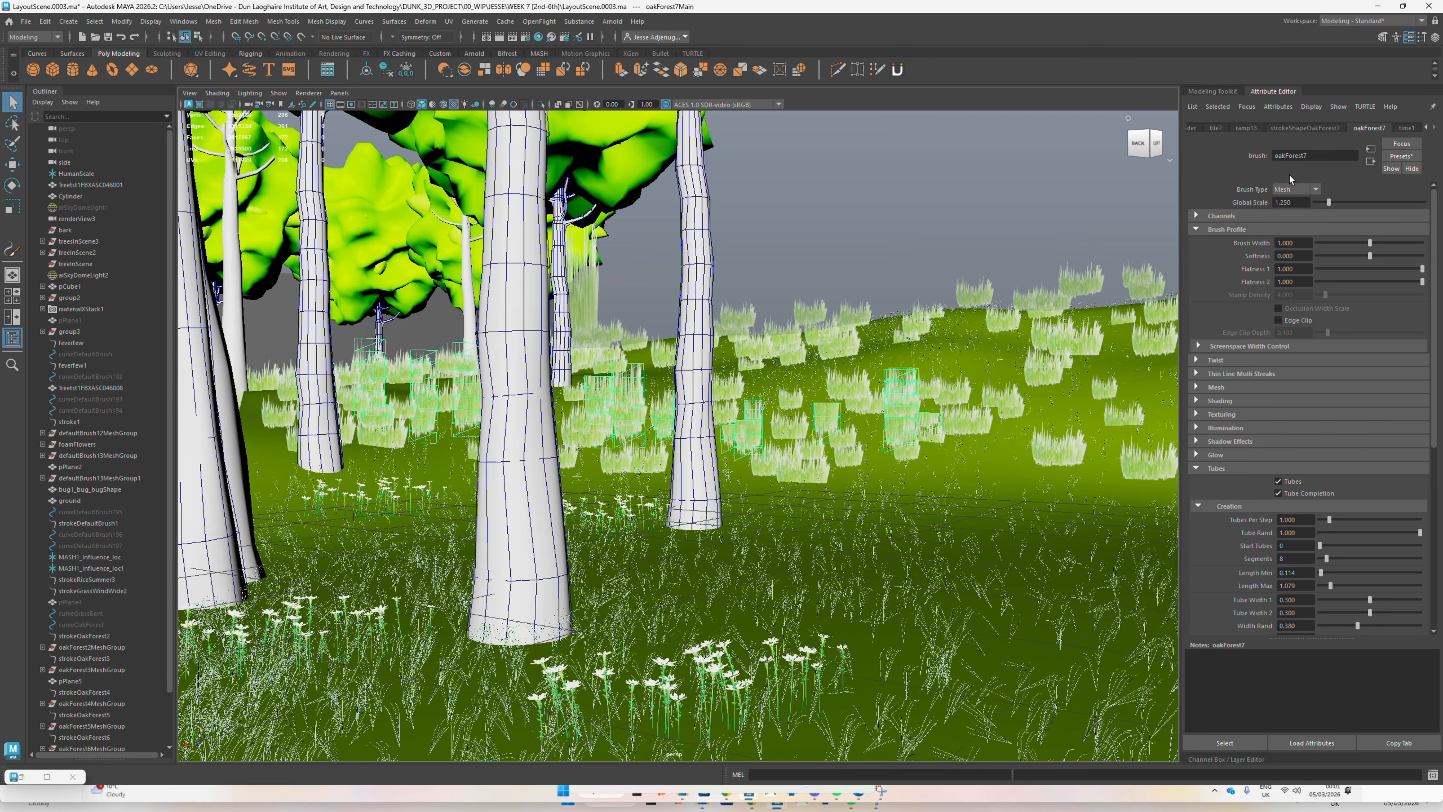
scroll(761, 344, "down", 5)
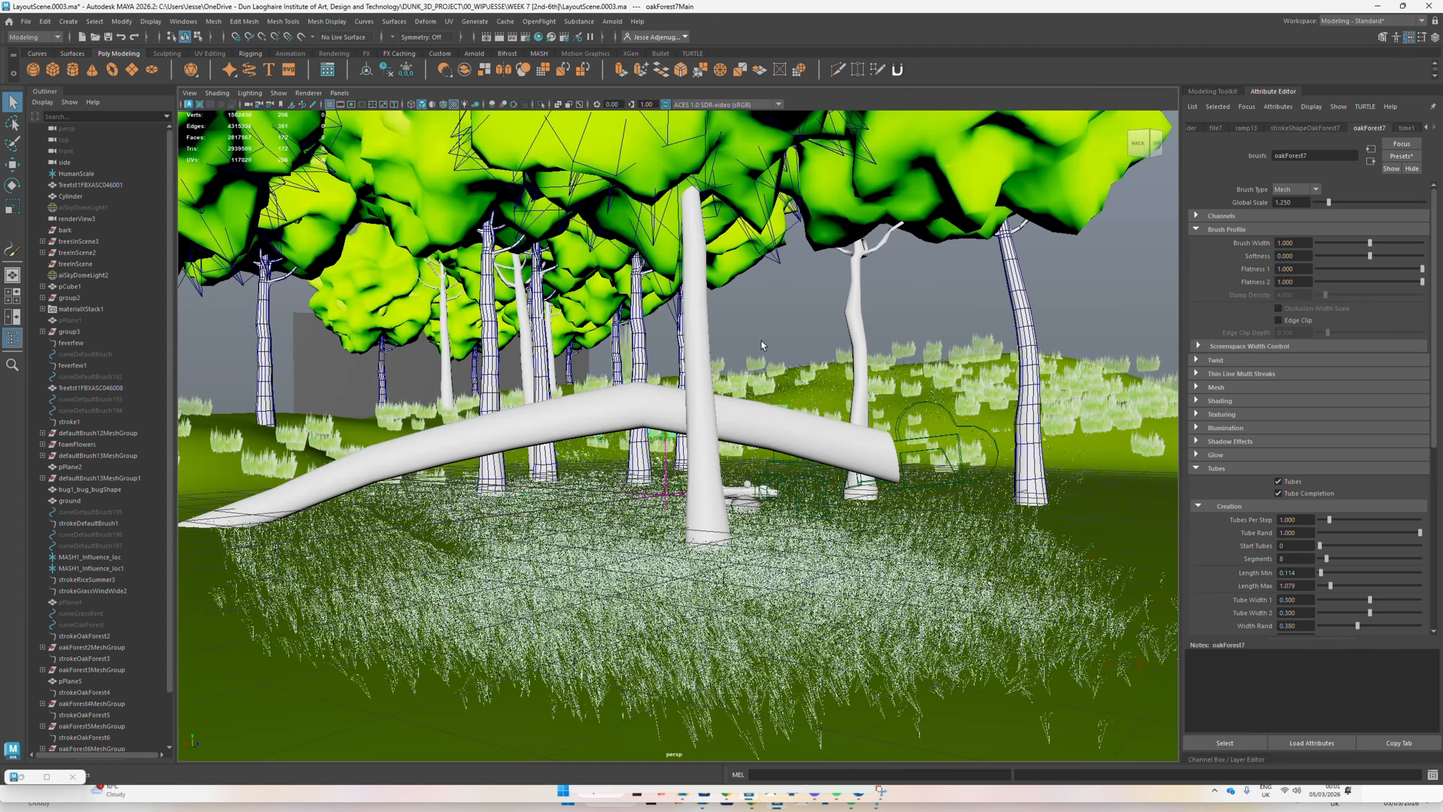
scroll(762, 345, "up", 10)
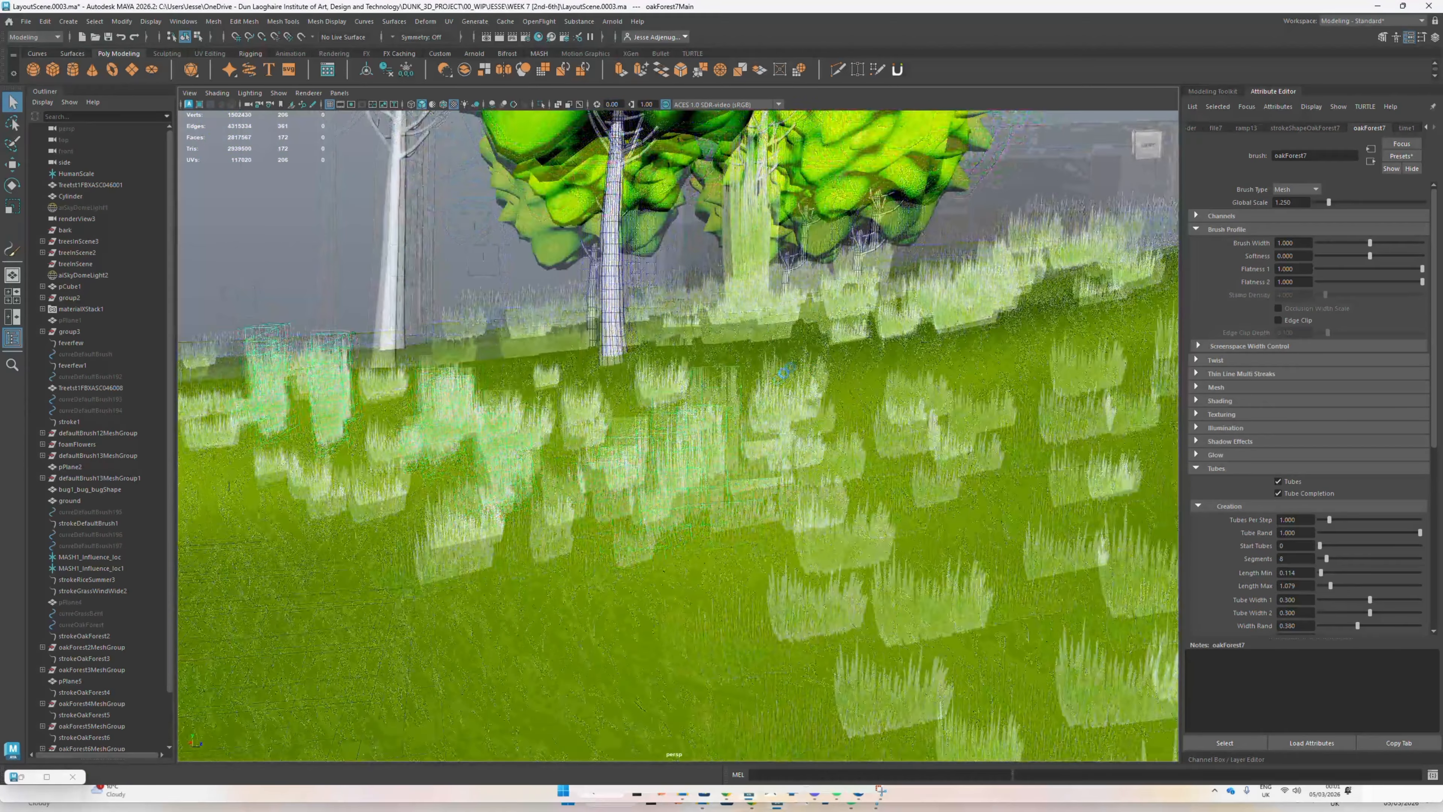
left_click_drag(786, 372, 850, 379, "alt")
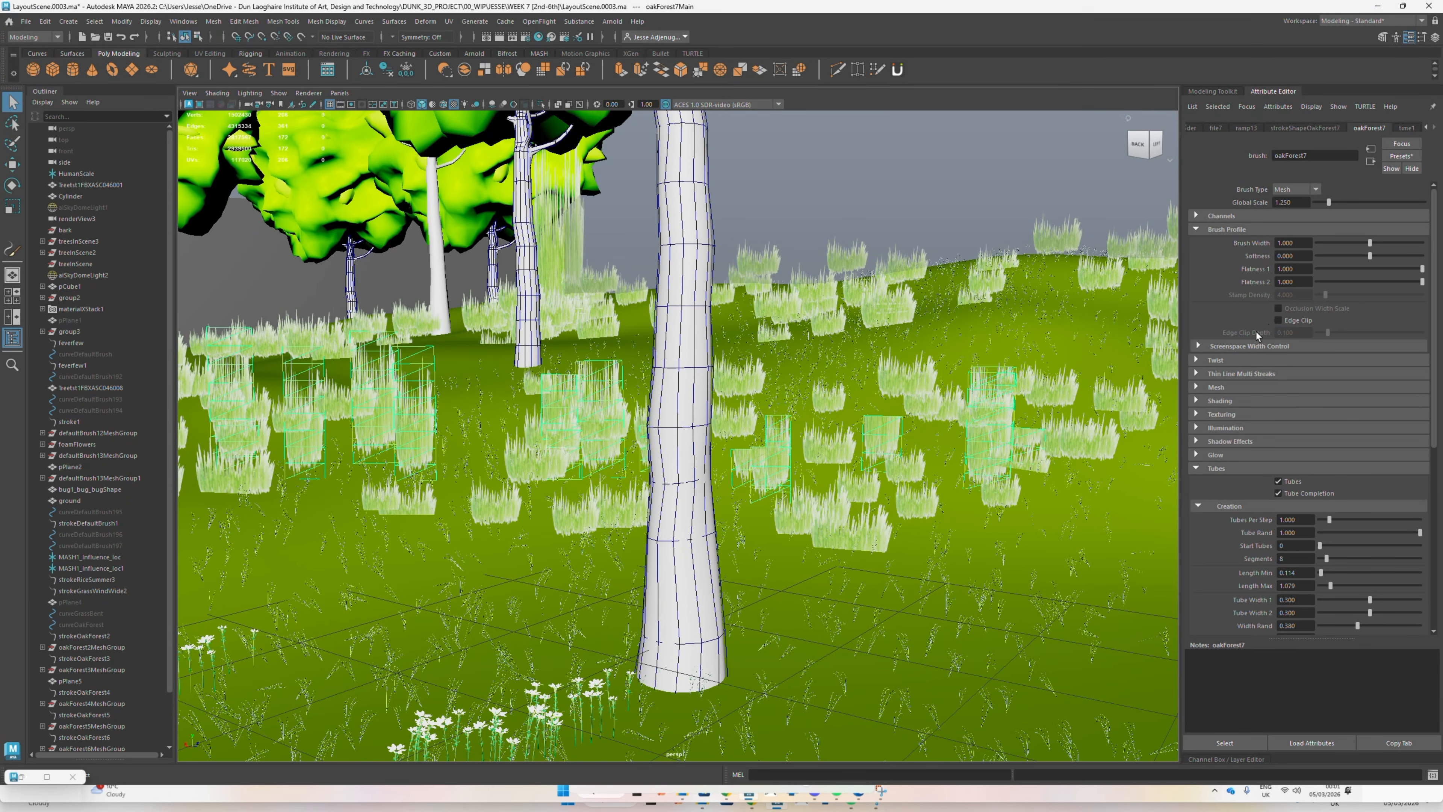
scroll(1288, 455, "down", 3)
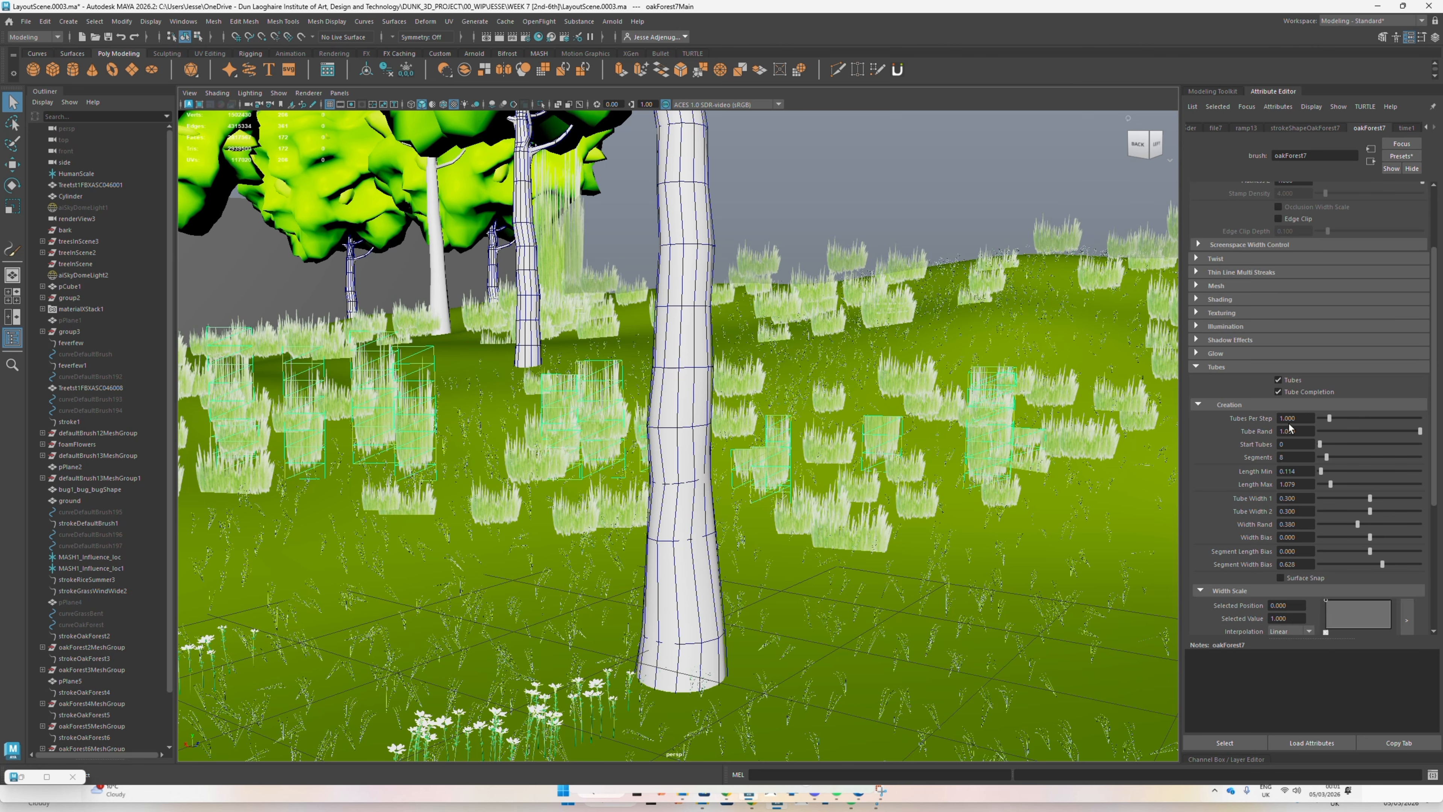
left_click_drag(1335, 487, 1328, 491)
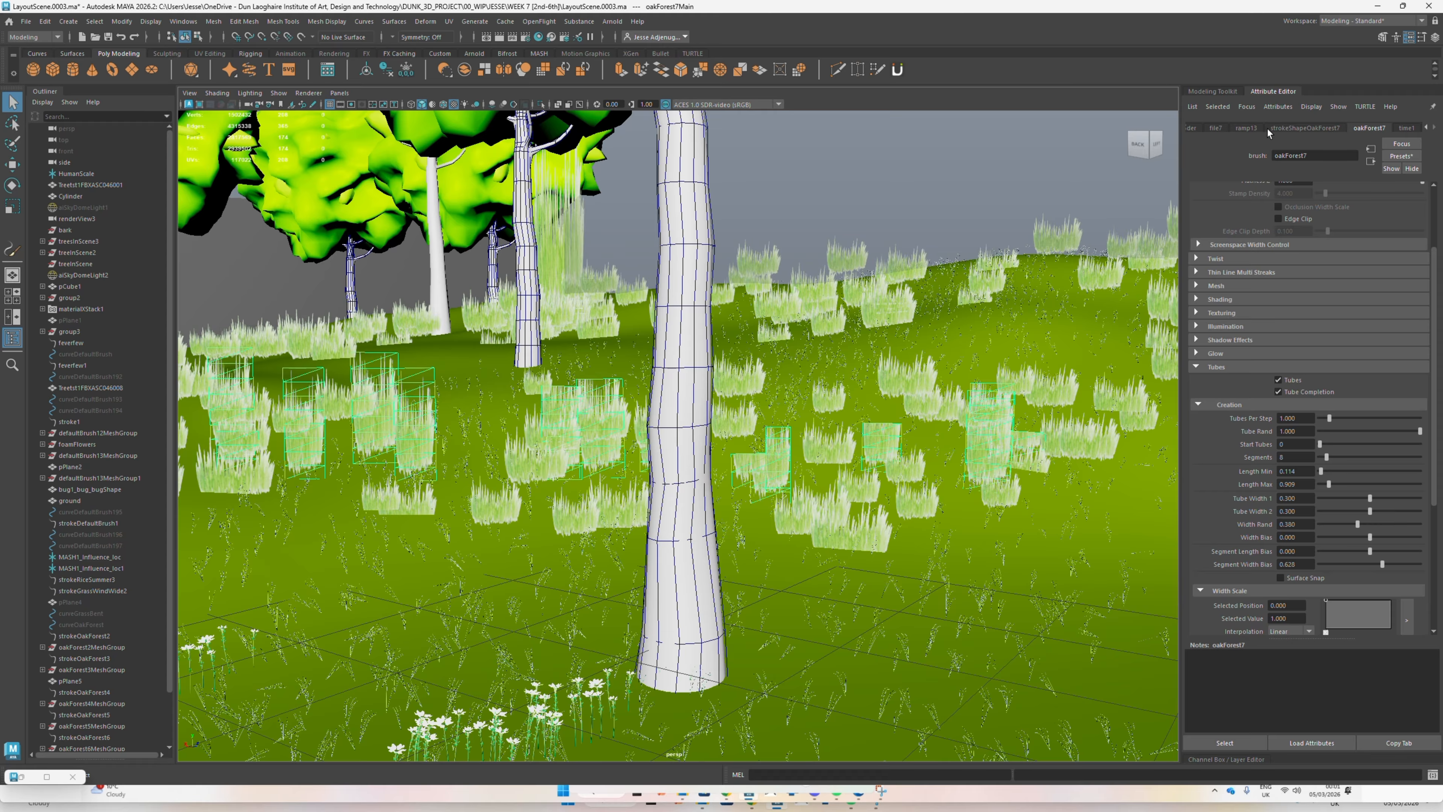
Raise Sample Density to 0.157 on the strokeShapeOakForest7 stroke and inspect the grass distribution from other angles
left_click(1247, 128)
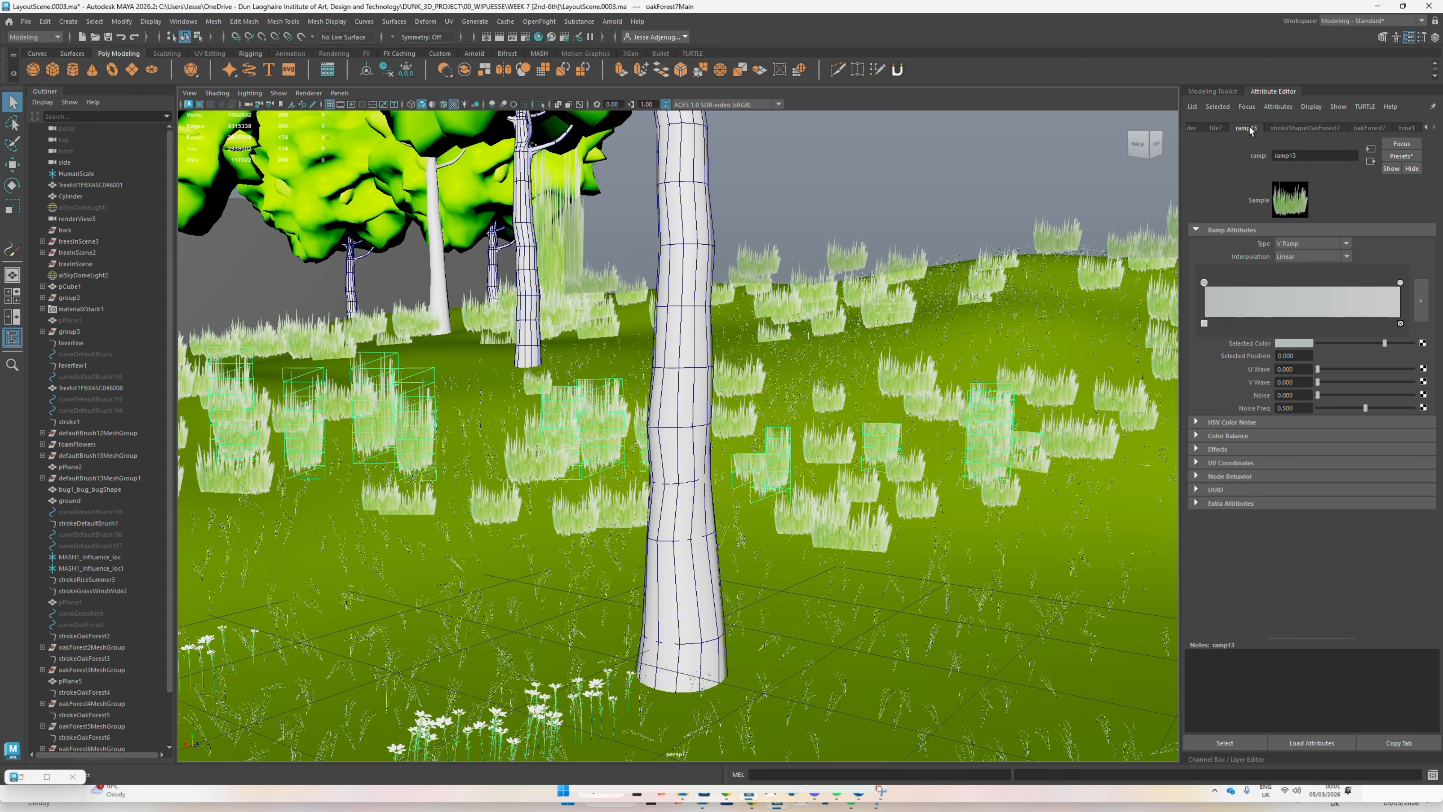
left_click(1292, 128)
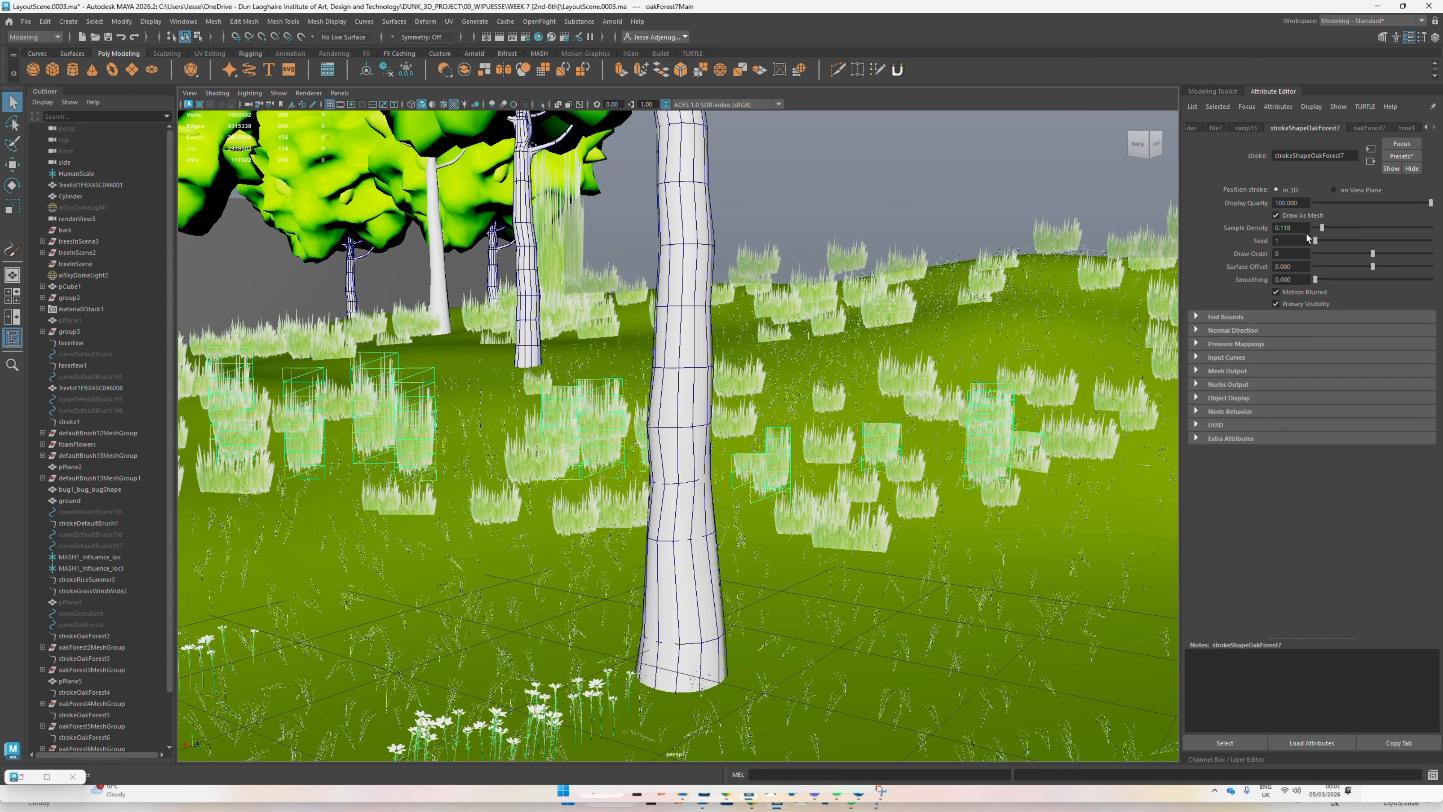
mouse_move(1318, 243)
left_mouse_down()
mouse_move(1360, 234)
mouse_move(1289, 233)
left_mouse_up()
mouse_move(1322, 226)
left_mouse_down()
mouse_move(1352, 226)
mouse_move(1325, 226)
left_mouse_up()
left_click_drag(815, 319, 835, 378, "alt")
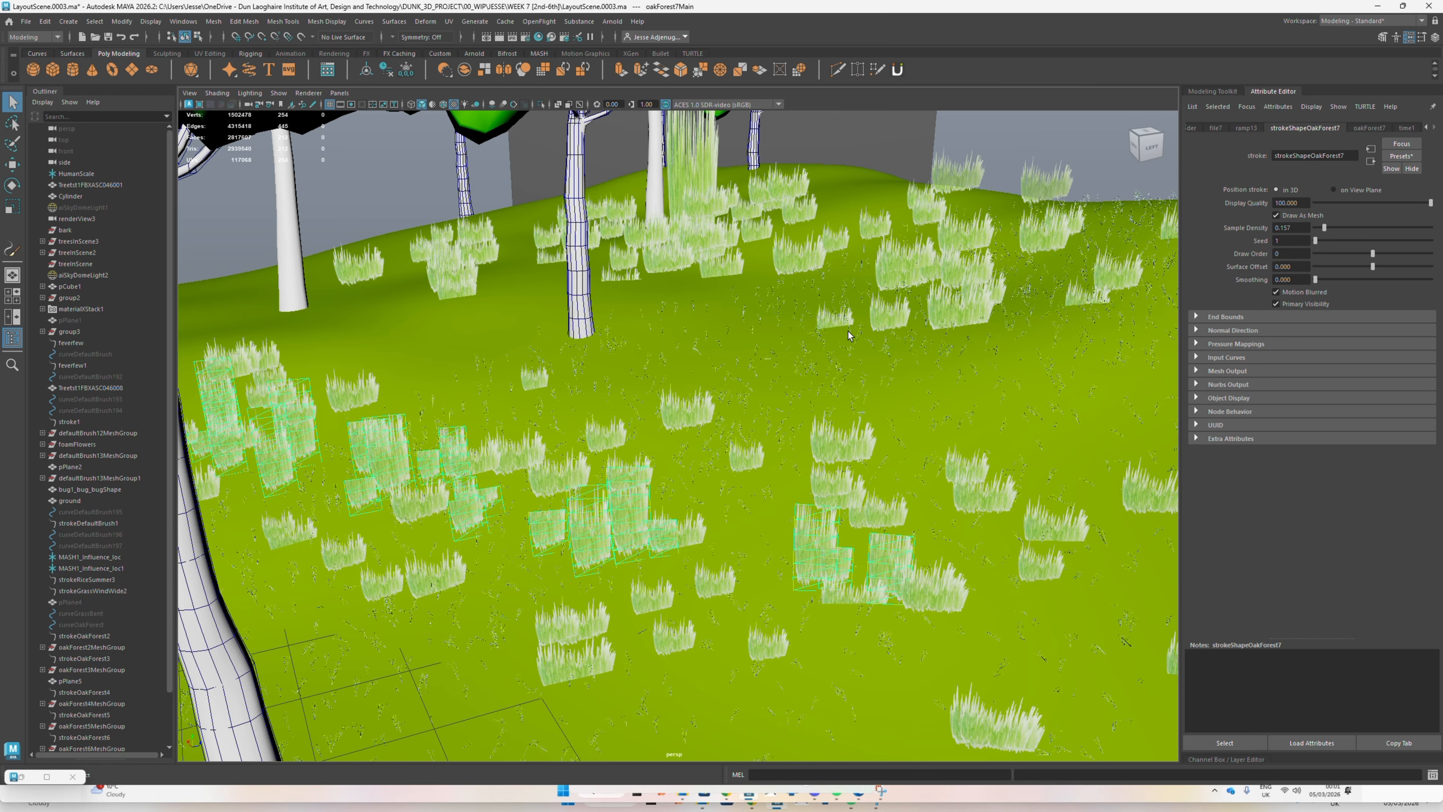
right_click_drag(717, 329, 736, 396, "alt")
scroll(736, 396, "up", 5)
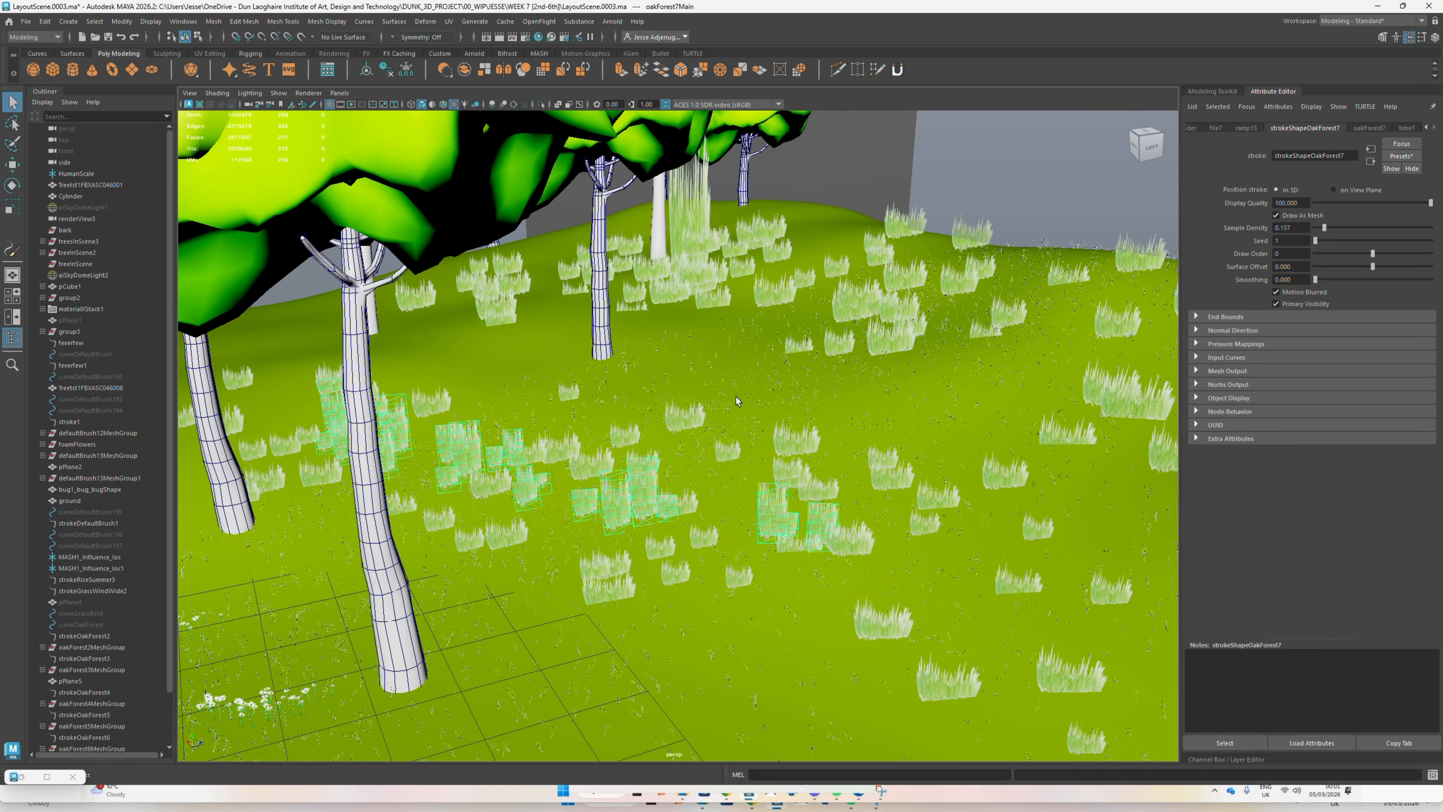
left_click_drag(629, 437, 691, 438, "alt")
Compare the scattered grass by selecting the oakForest2 mesh and the oakForest7 mesh in turn
key("super")
key("super")
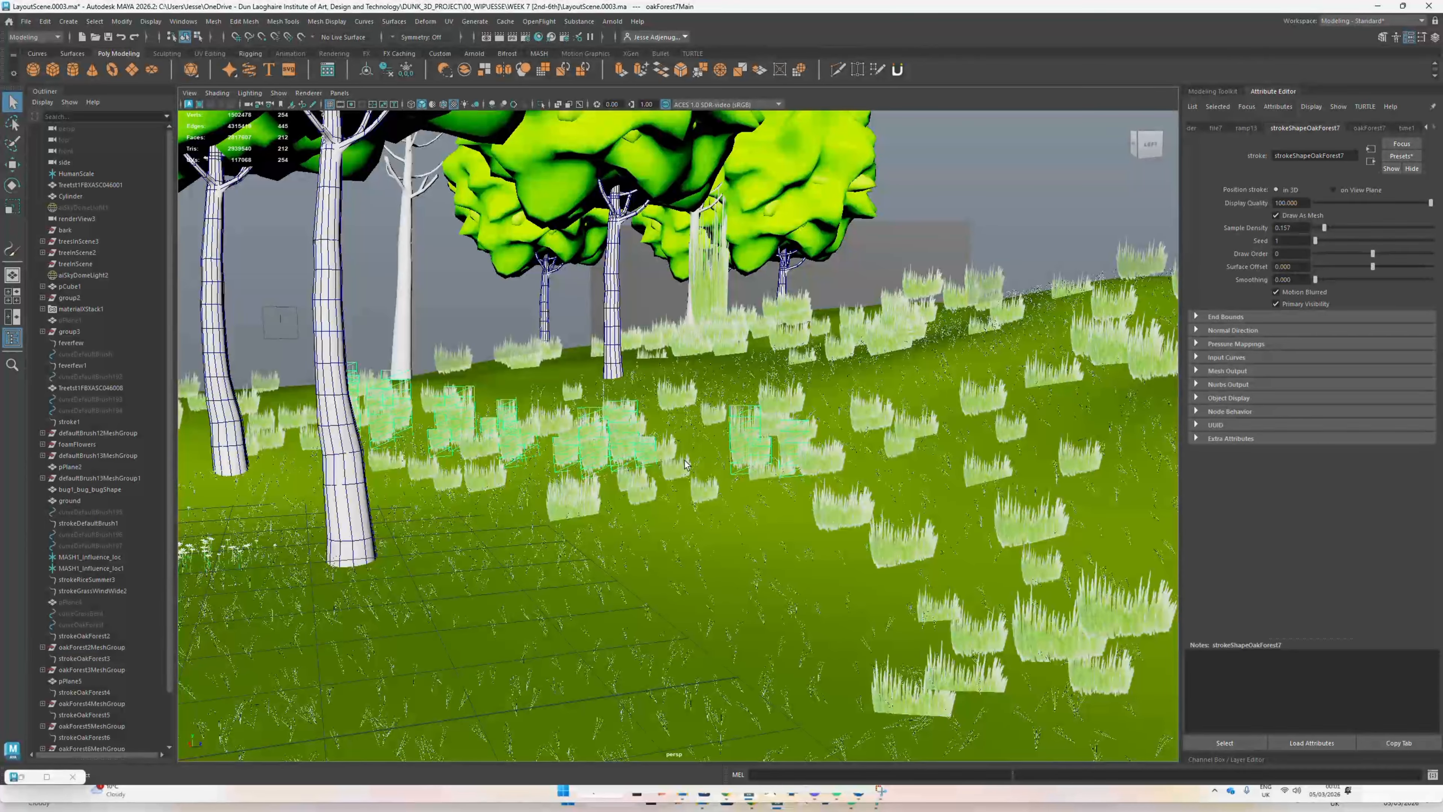
left_click(648, 490)
left_click(669, 528)
left_click(633, 447)
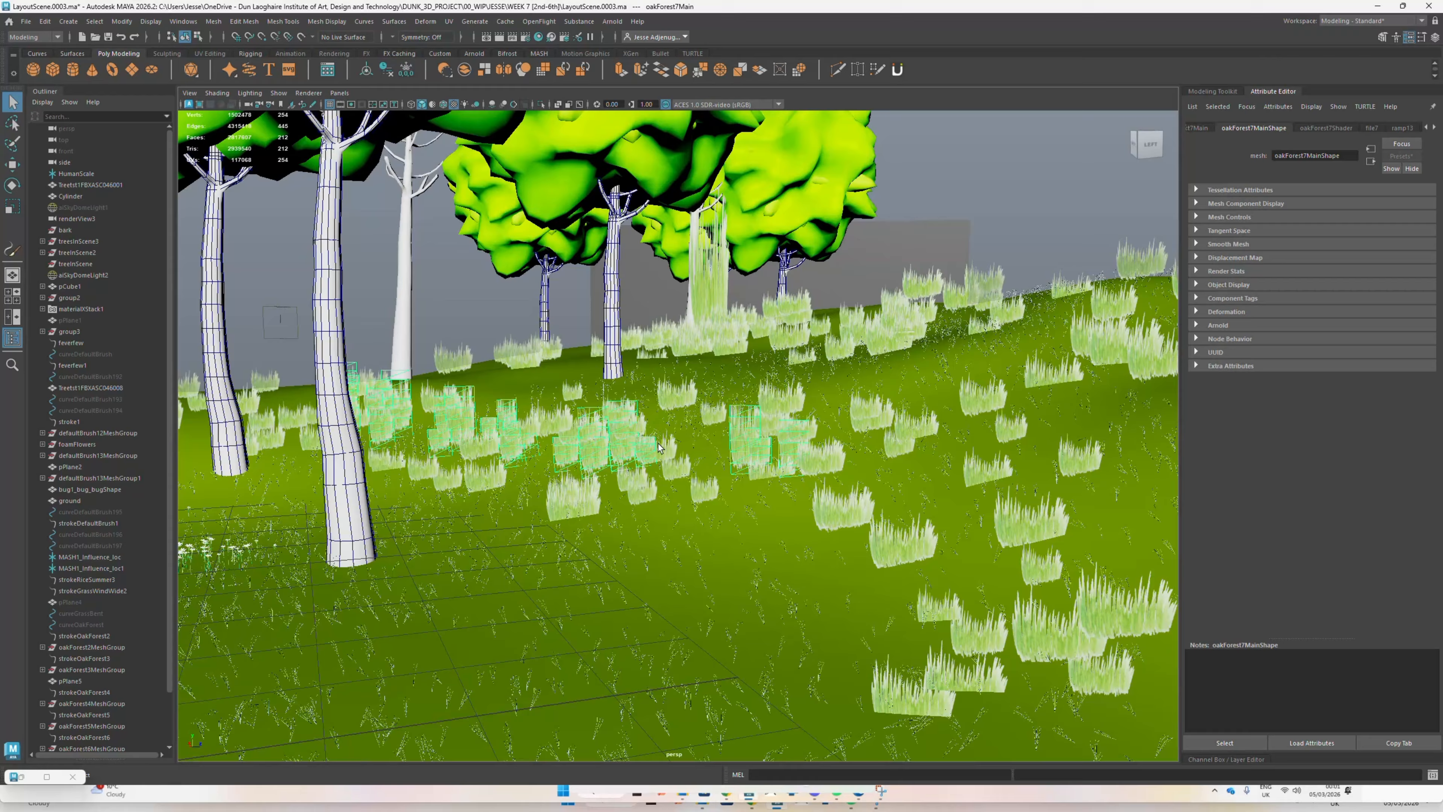
left_click(719, 443)
left_click(711, 412)
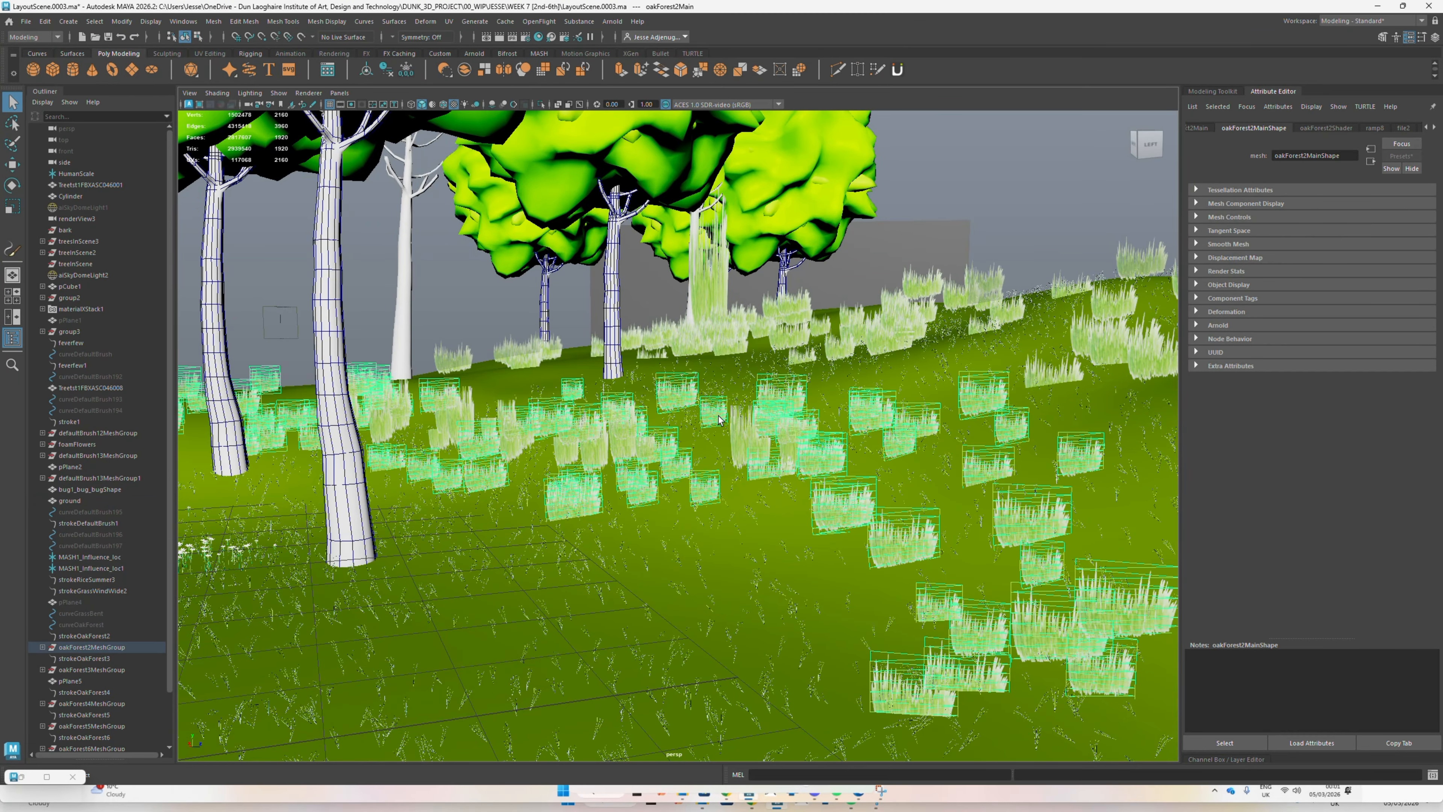
left_click(599, 445)
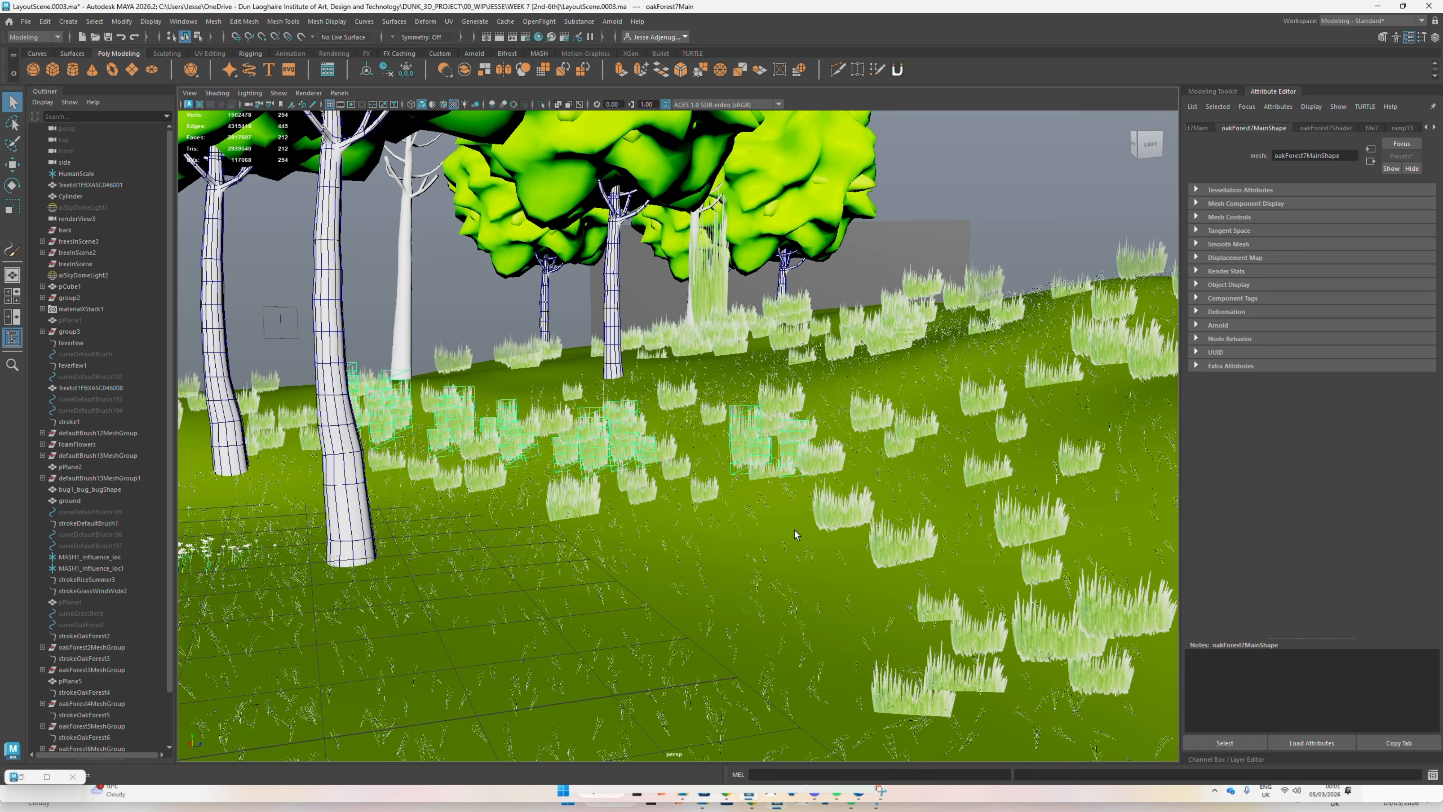
Select the ground mesh and examine the whole forest scene and the grass patch on the raised plane
left_click(727, 501)
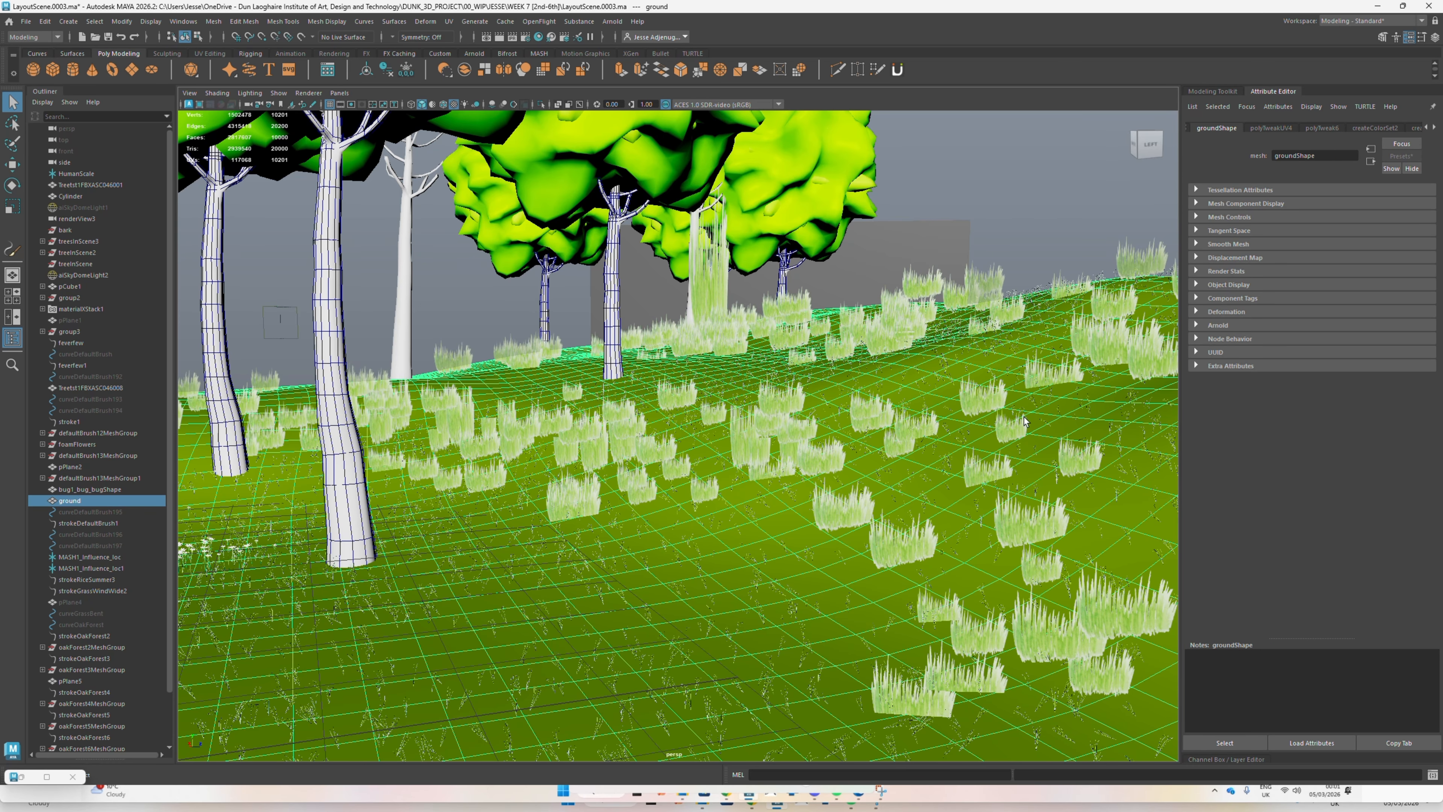
key("f")
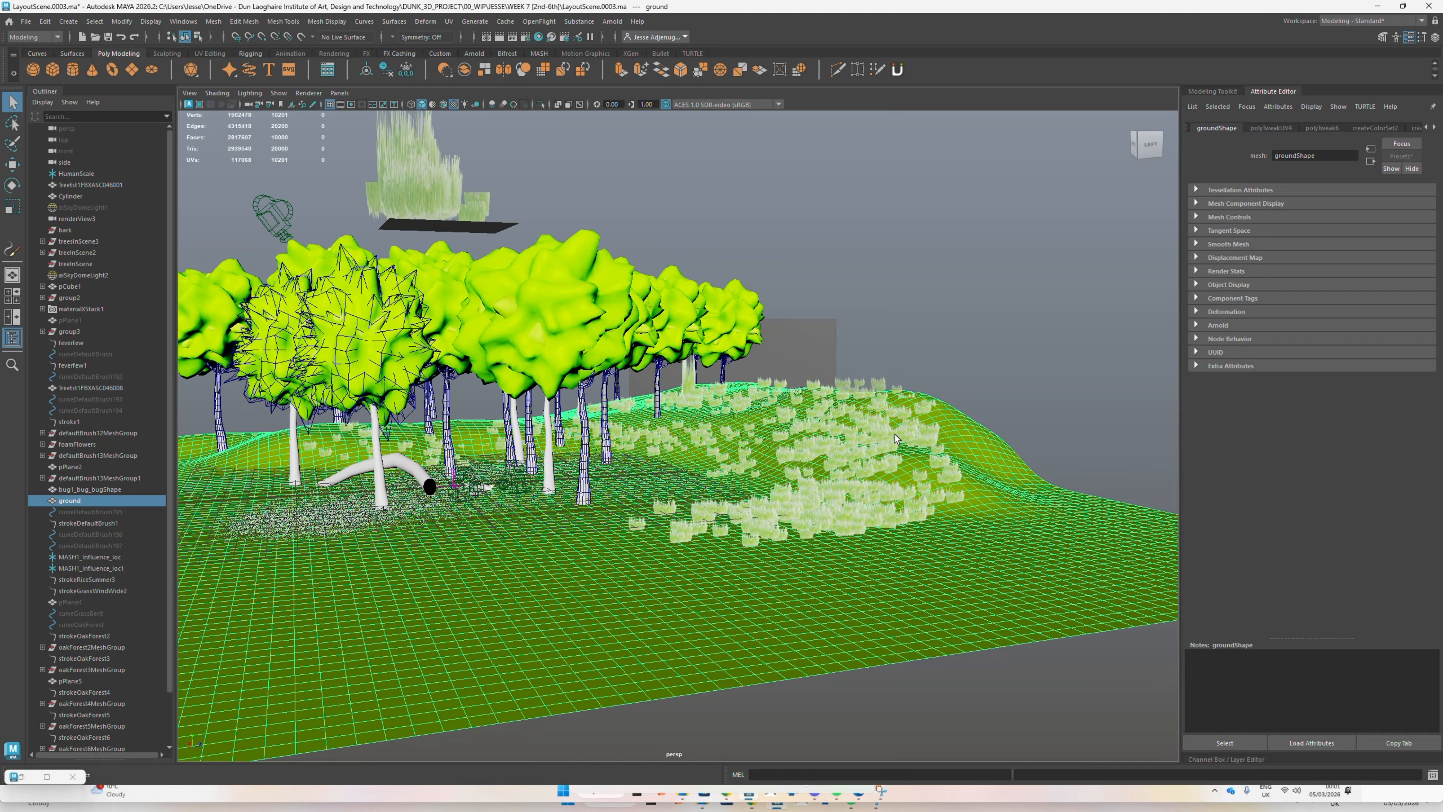
left_click_drag(895, 438, 426, 477, "alt")
scroll(597, 295, "down", 5)
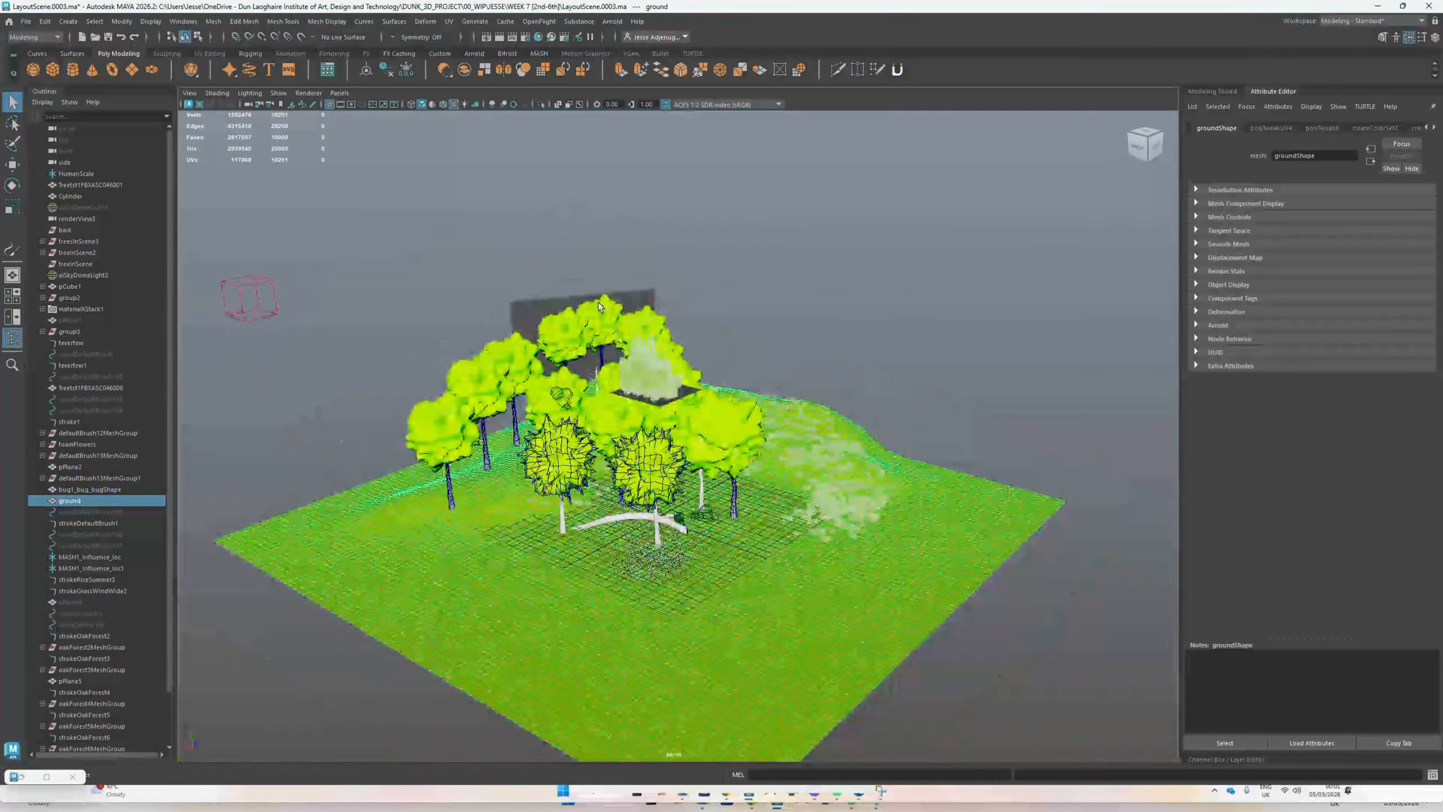
scroll(625, 322, "up", 8)
scroll(627, 321, "up", 6)
middle_click_drag(624, 316, 654, 502, "alt")
scroll(654, 501, "down", 6)
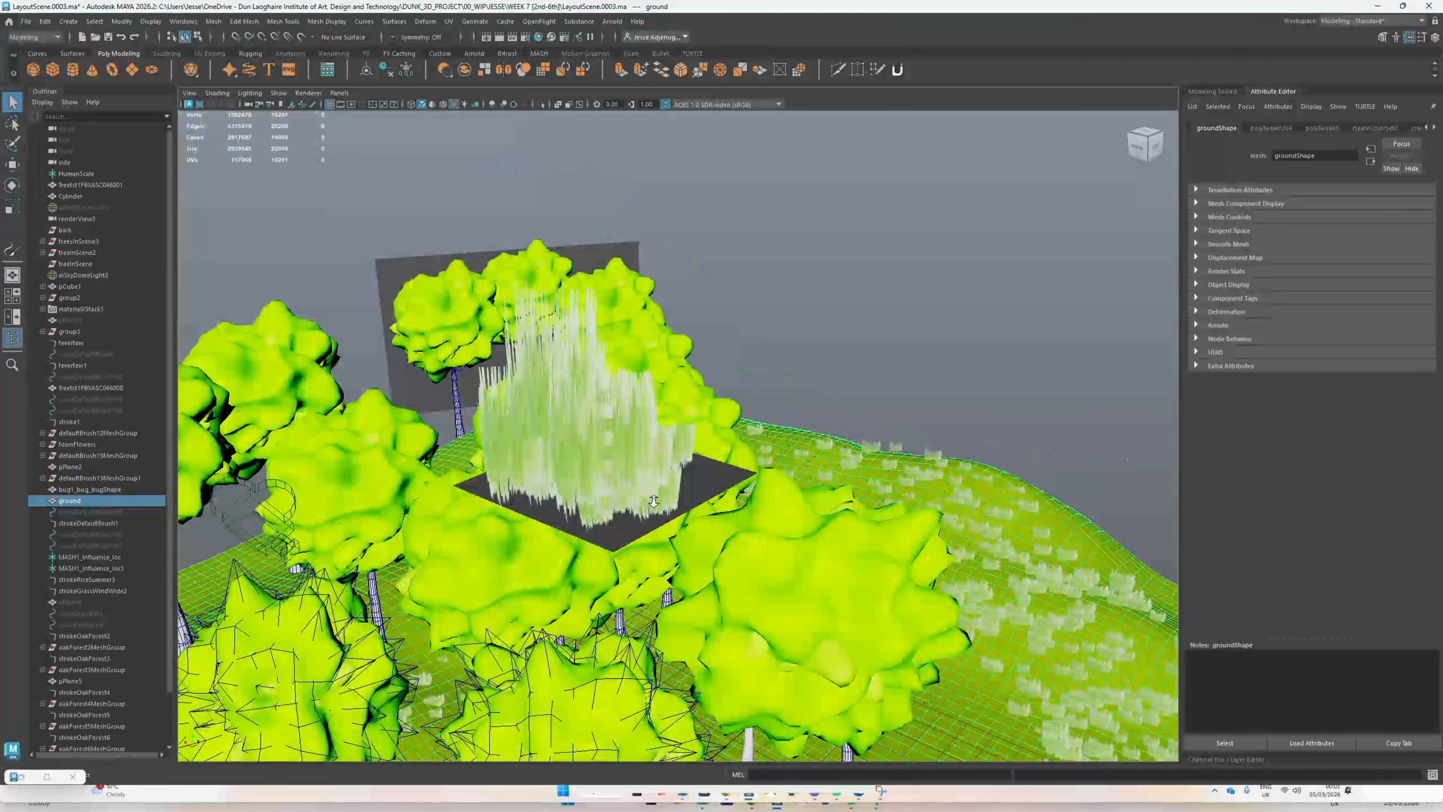
scroll(654, 501, "up", 6)
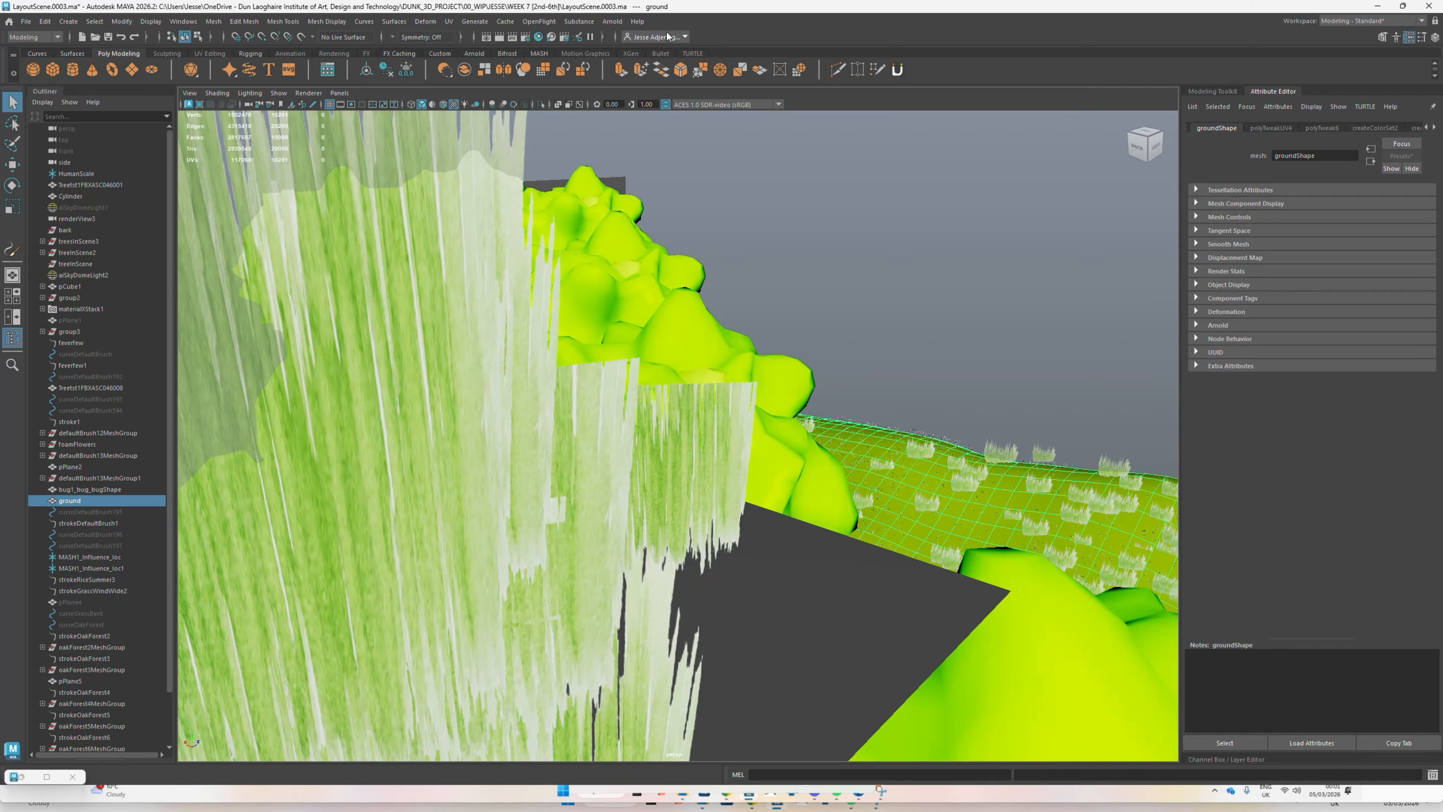